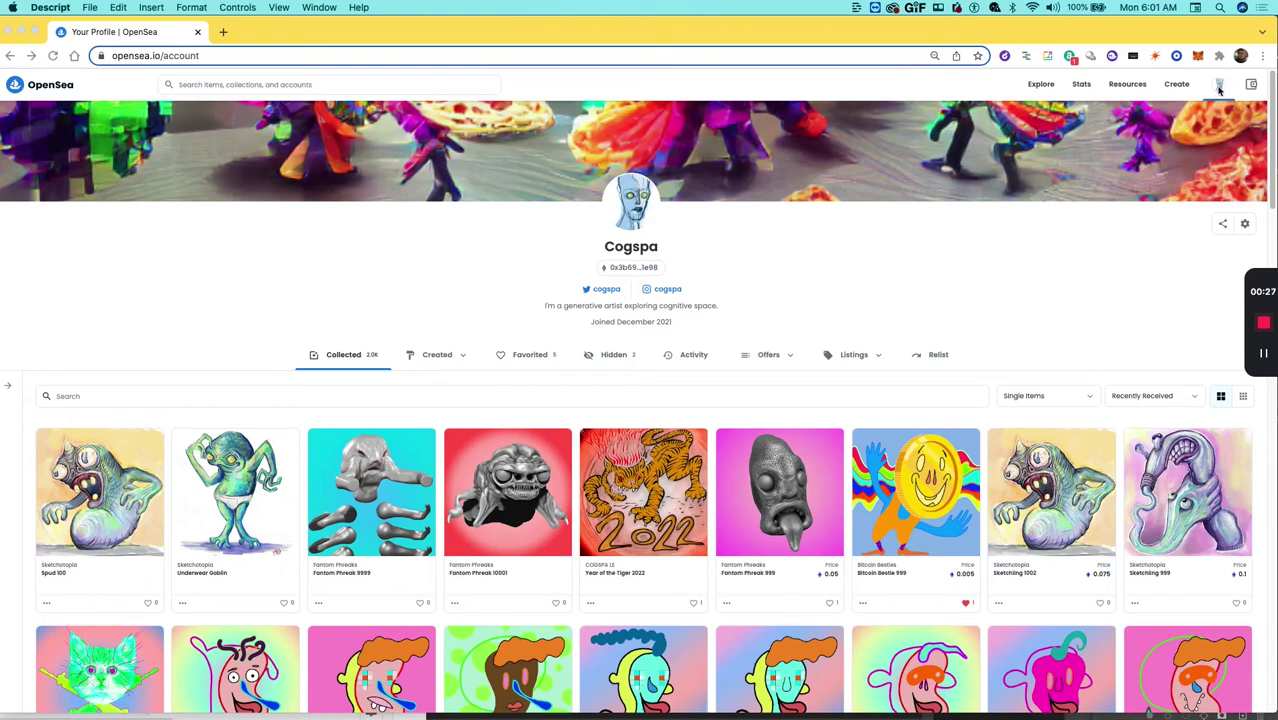
From the profile menu, open My Collections to list existing collections like COGSPA LE and Data Dorks
left_click(1219, 87)
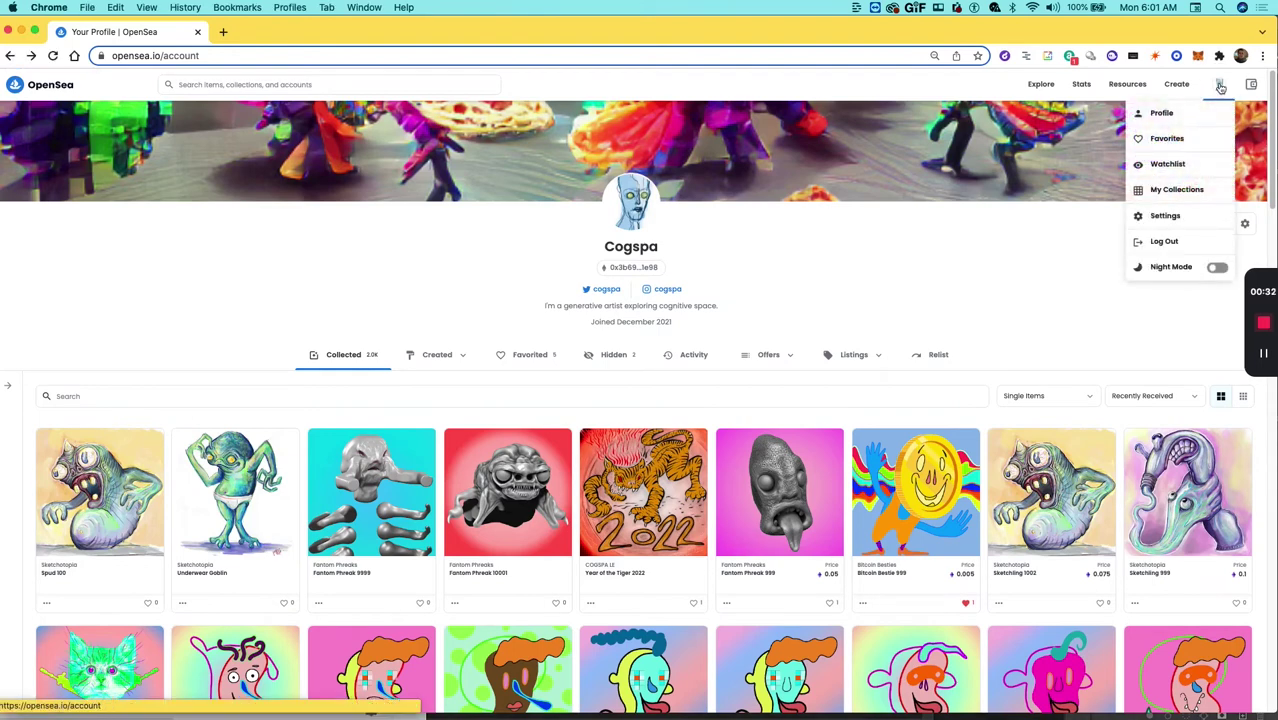
left_click(1176, 192)
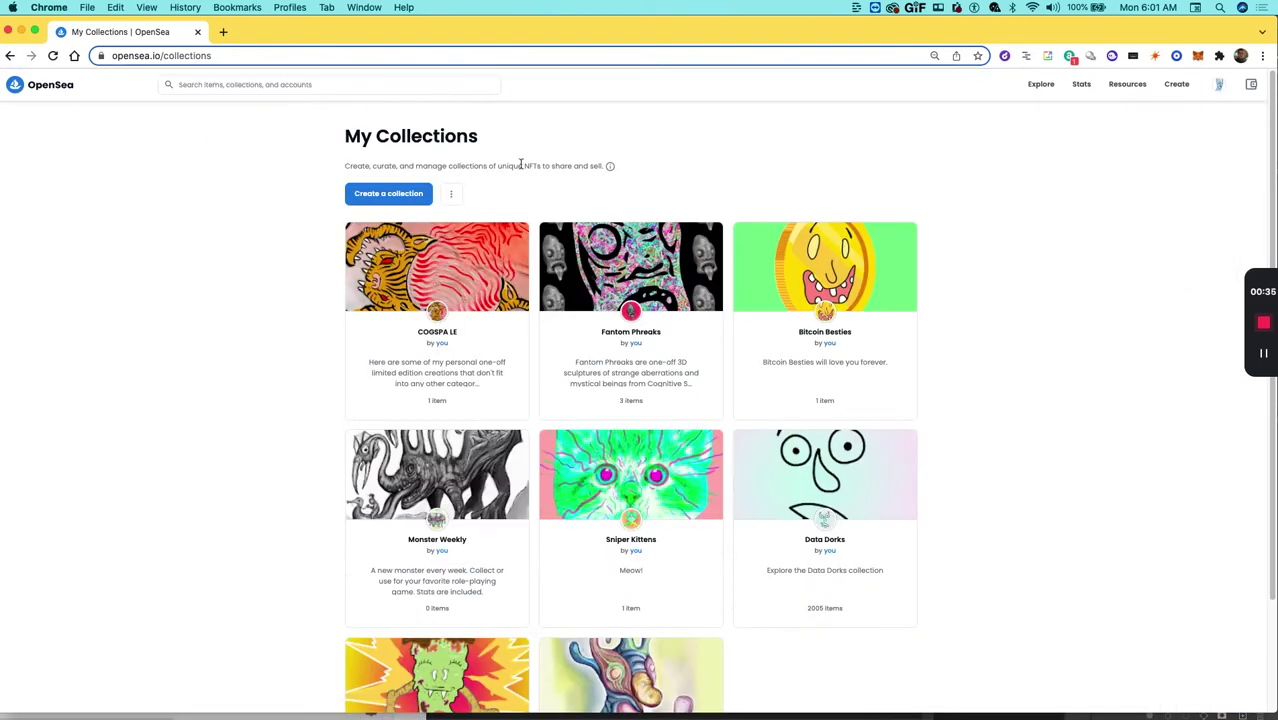
Start a new collection, check the blank logo, featured and banner fields, then switch apps
left_click(377, 197)
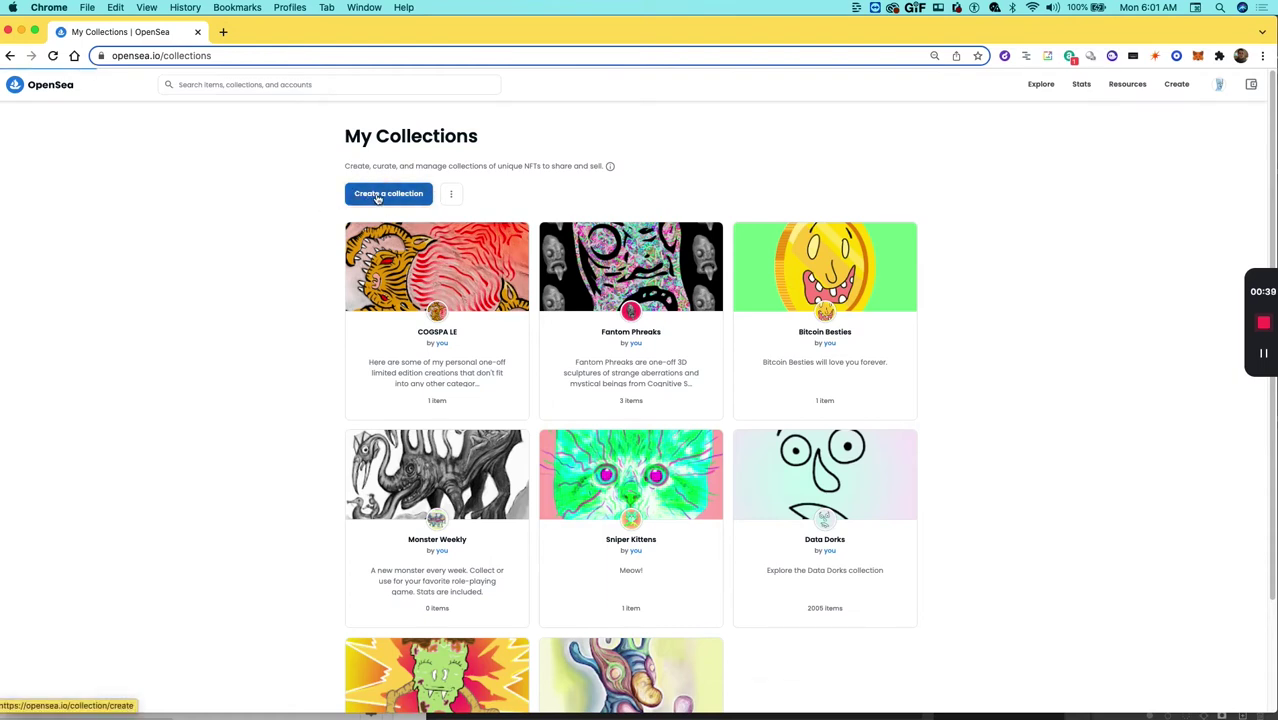
scroll(471, 329, "up", 3)
scroll(471, 330, "down", 1)
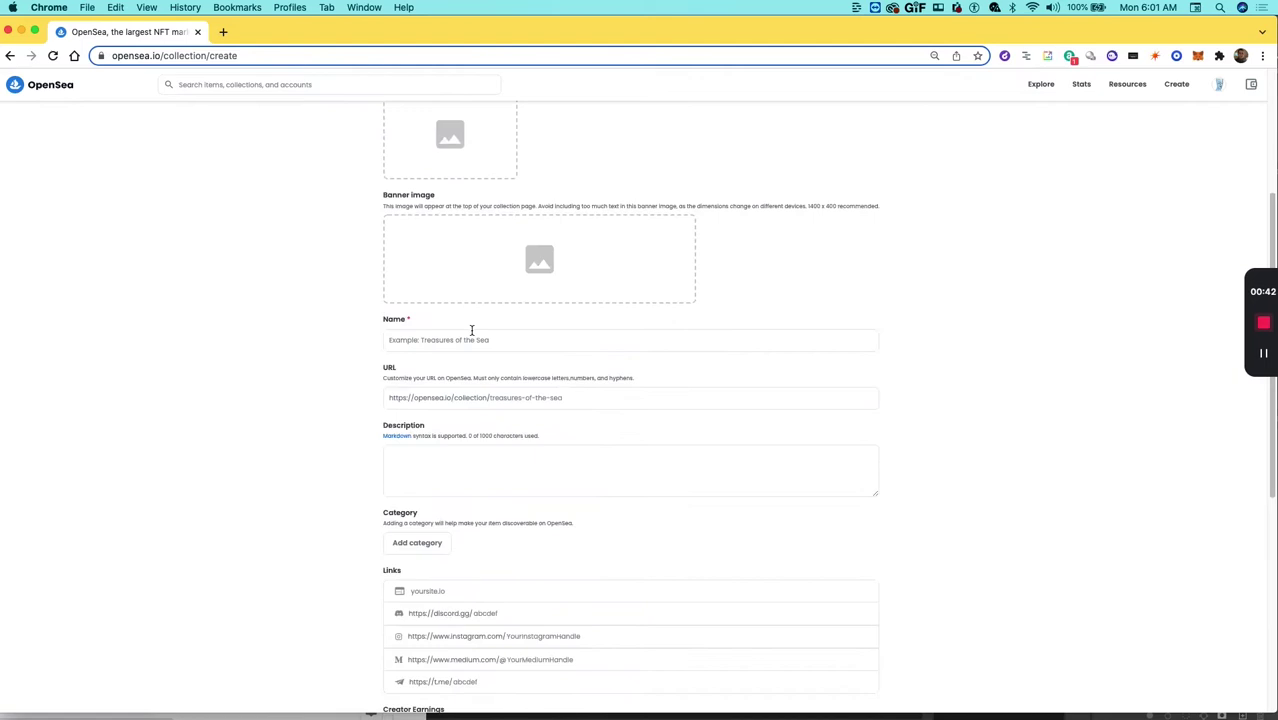
scroll(471, 331, "up", 5)
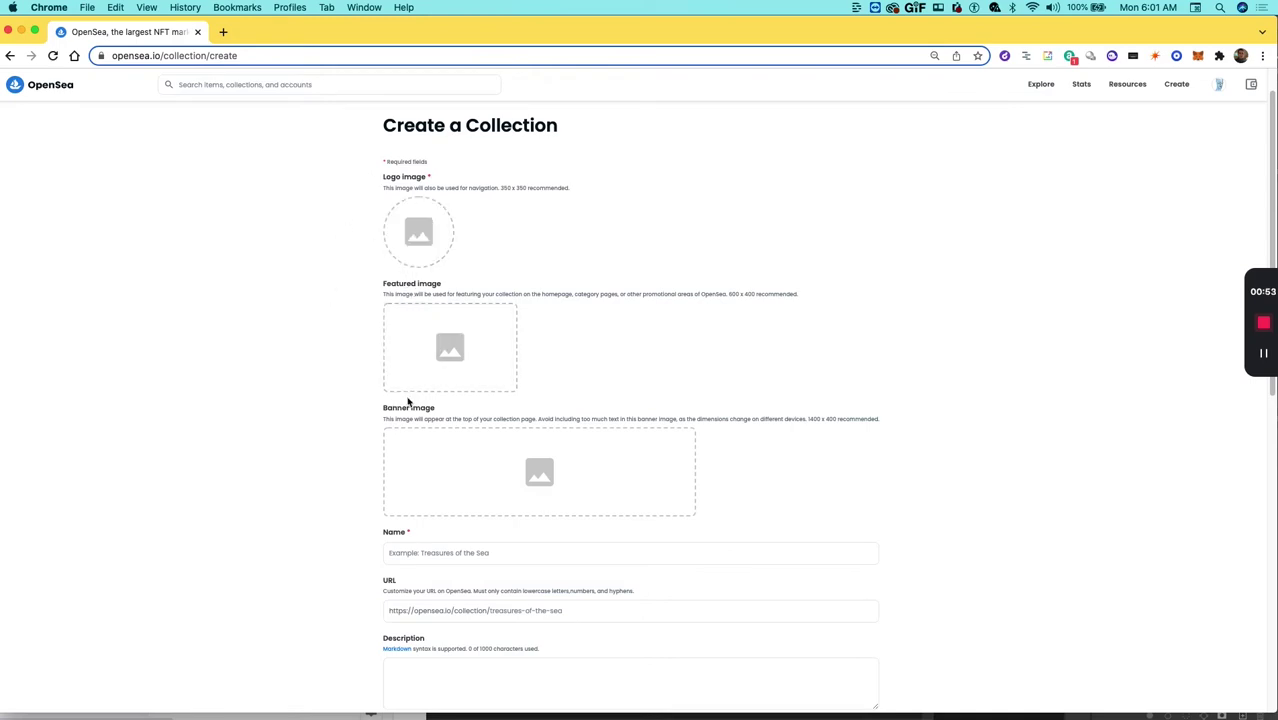
key("super+Tab")
In Photoshop, shrink the templates window, move the Libraries panel and zoom the canvas to 33.3%
key("super+Tab")
key("super+Tab")
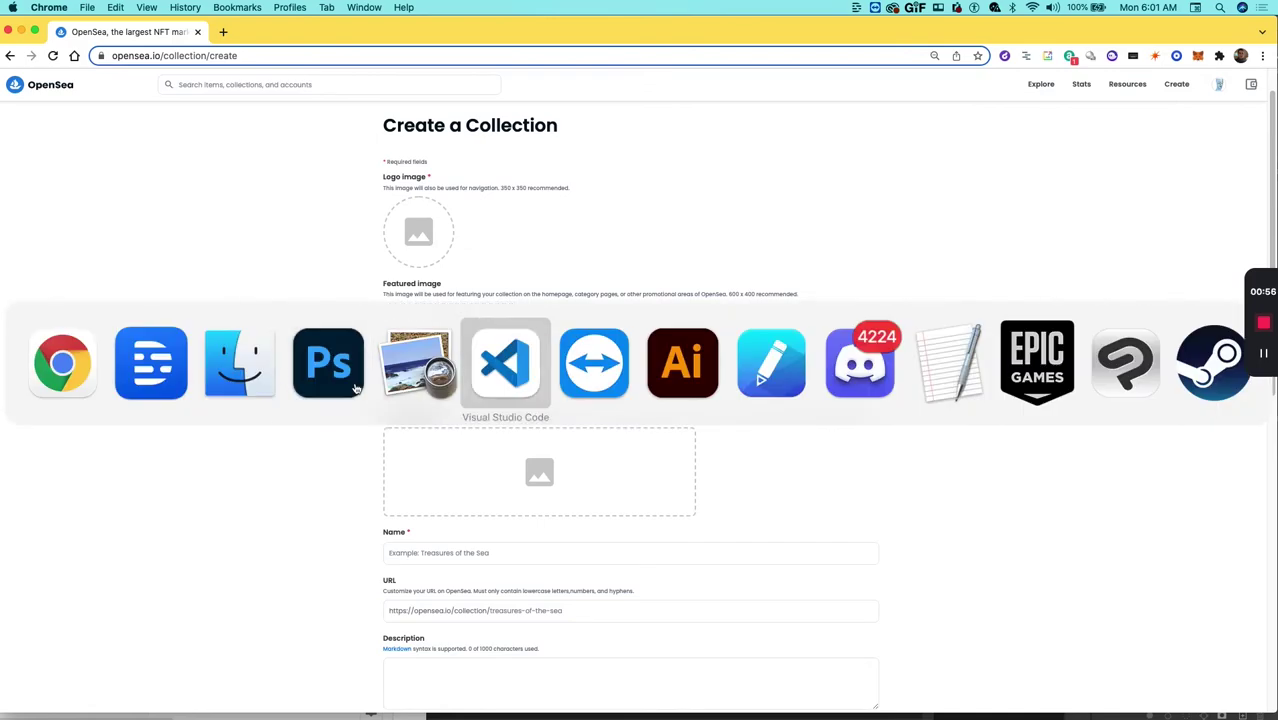
key("super+Tab")
key("super+Tab")
key("super+Tab")
key("super+Tab")
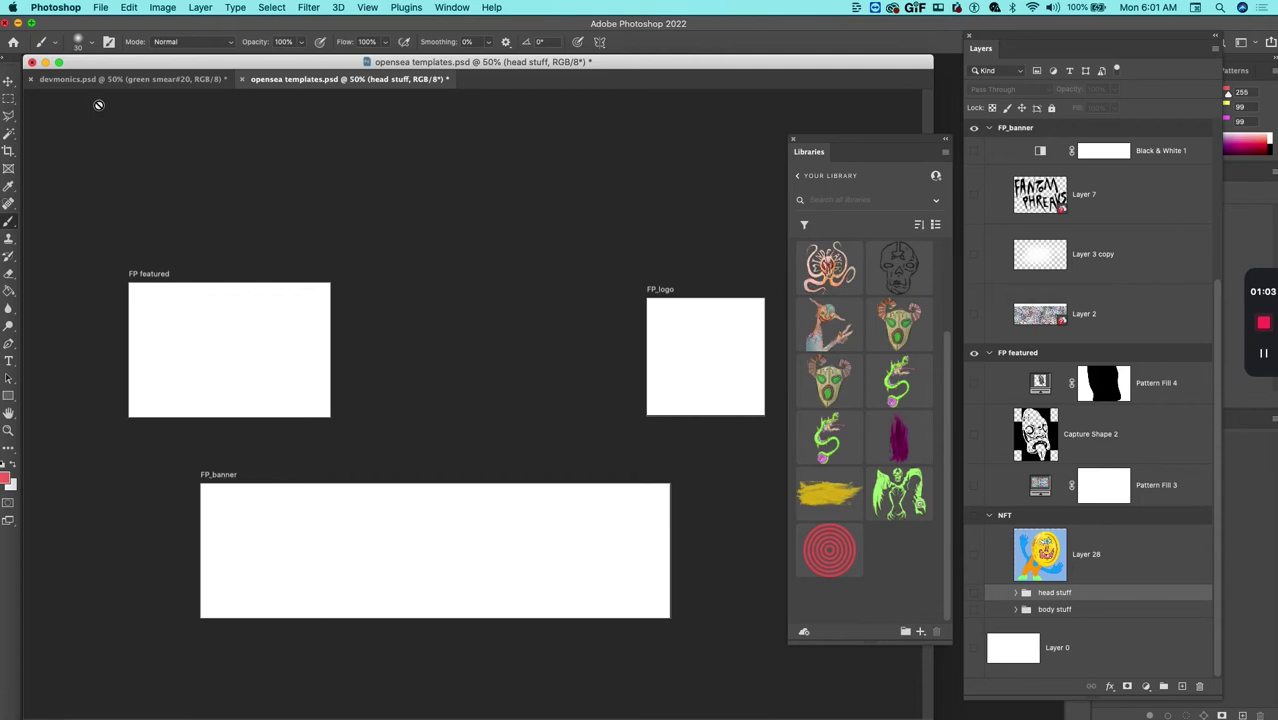
left_click_drag(24, 56, 428, 72)
left_click_drag(845, 138, 1037, 178)
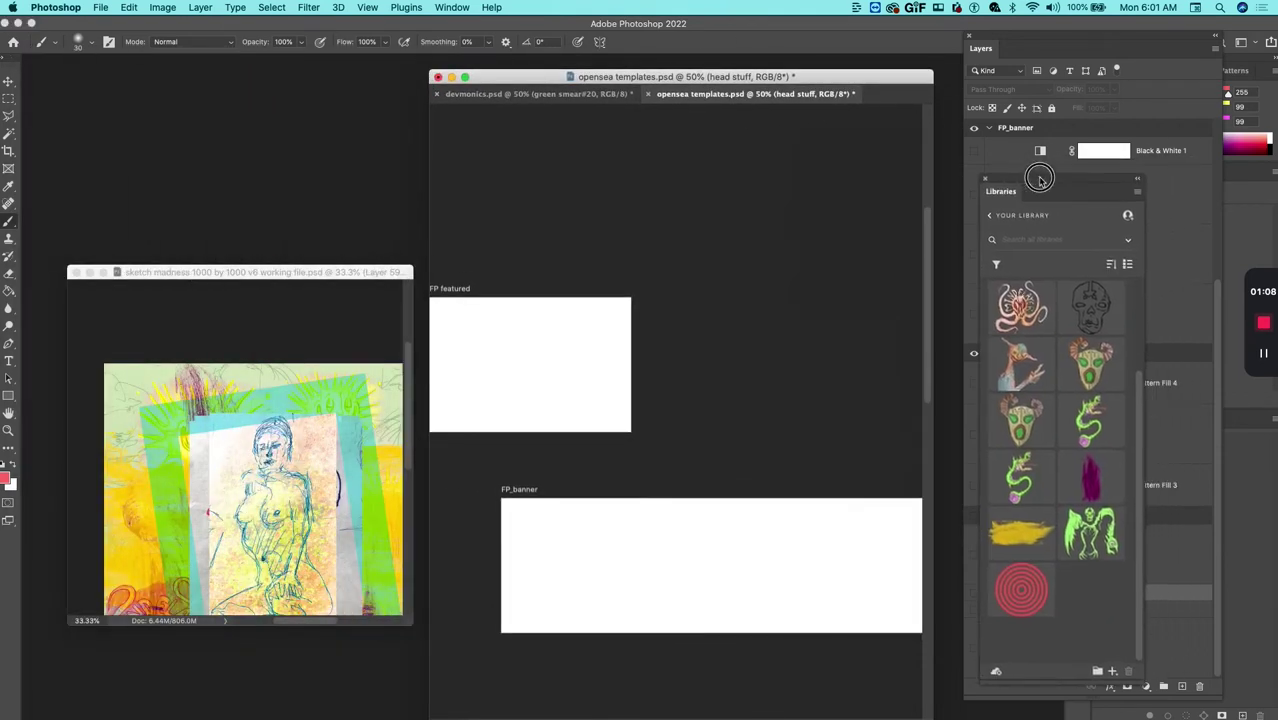
left_click(698, 325, "alt")
left_click_drag(665, 436, 688, 517)
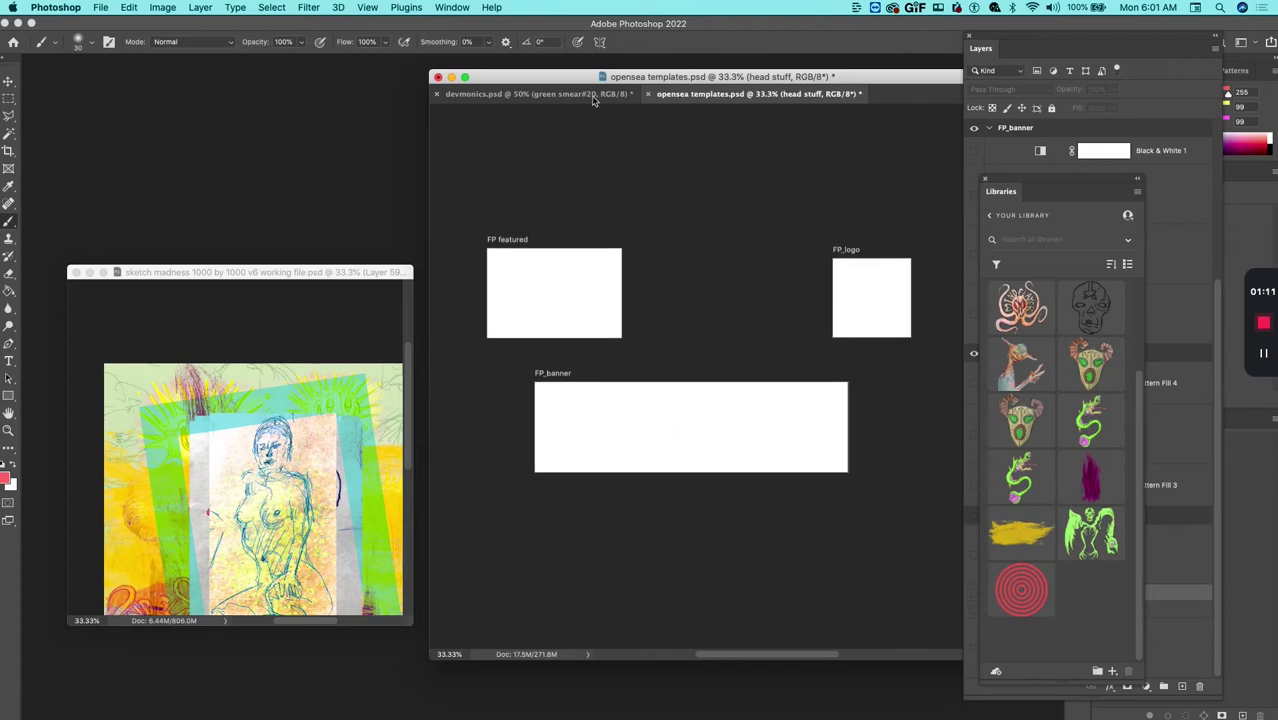
Float devmonics.psd in its own window and pan the templates canvas so all FP frames show
left_click(453, 7)
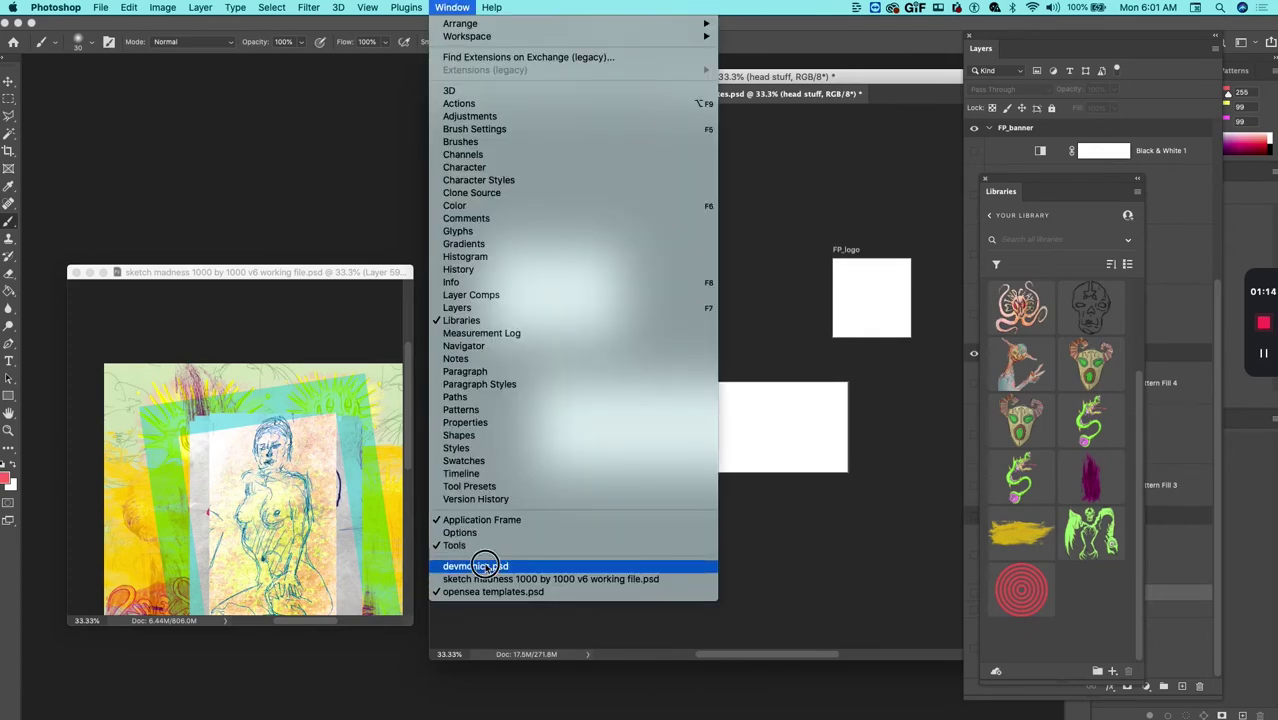
left_click(500, 568)
left_click_drag(600, 94, 227, 100)
left_click(712, 362)
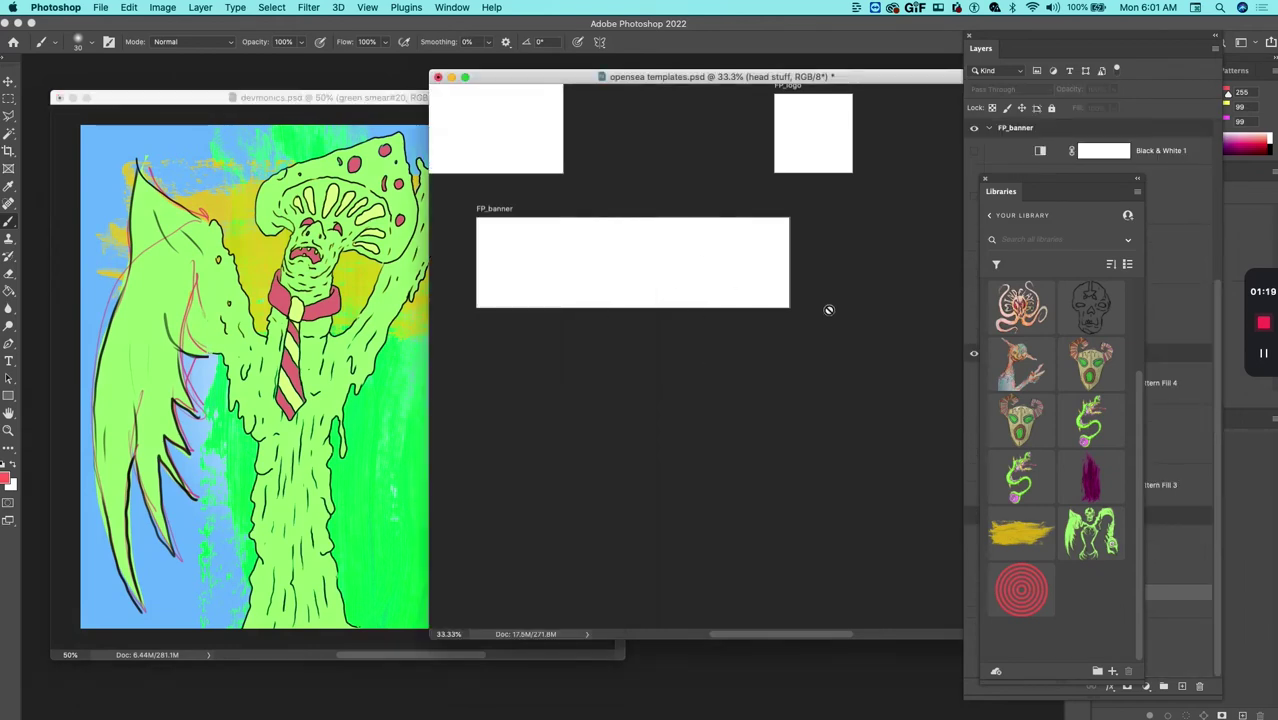
left_click_drag(668, 390, 719, 460)
left_click(1023, 241)
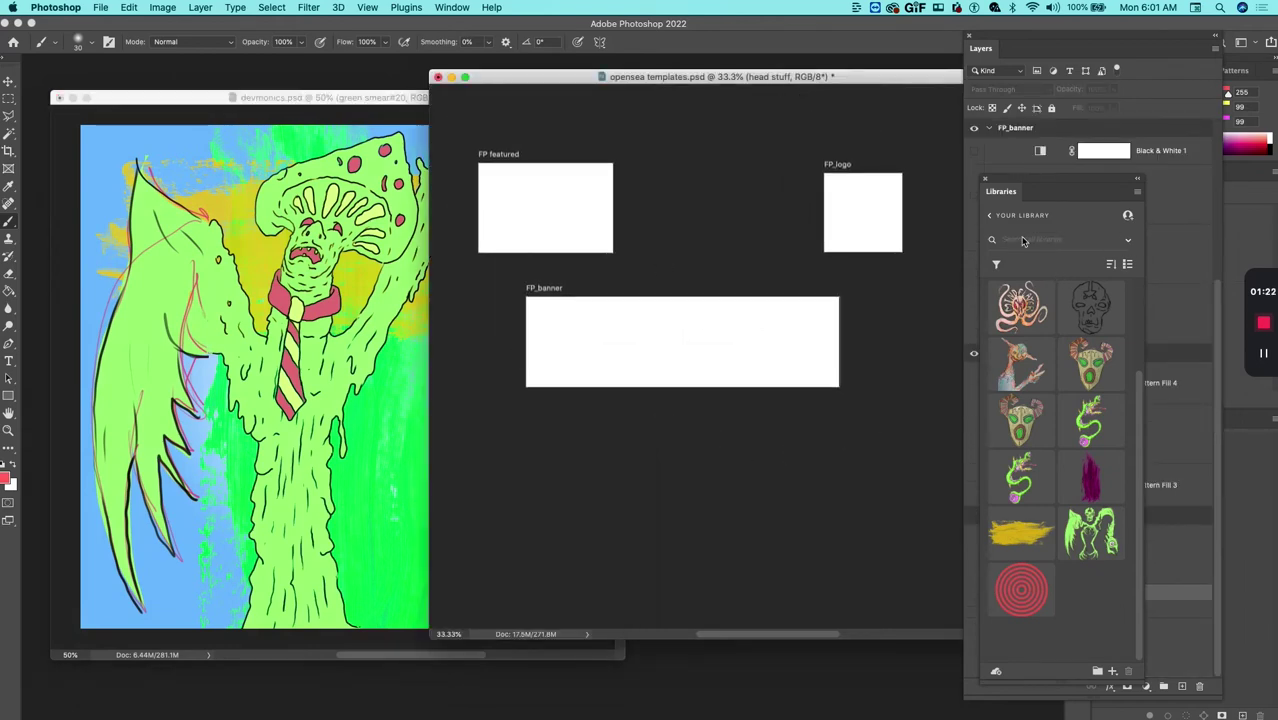
left_click_drag(1005, 181, 890, 68)
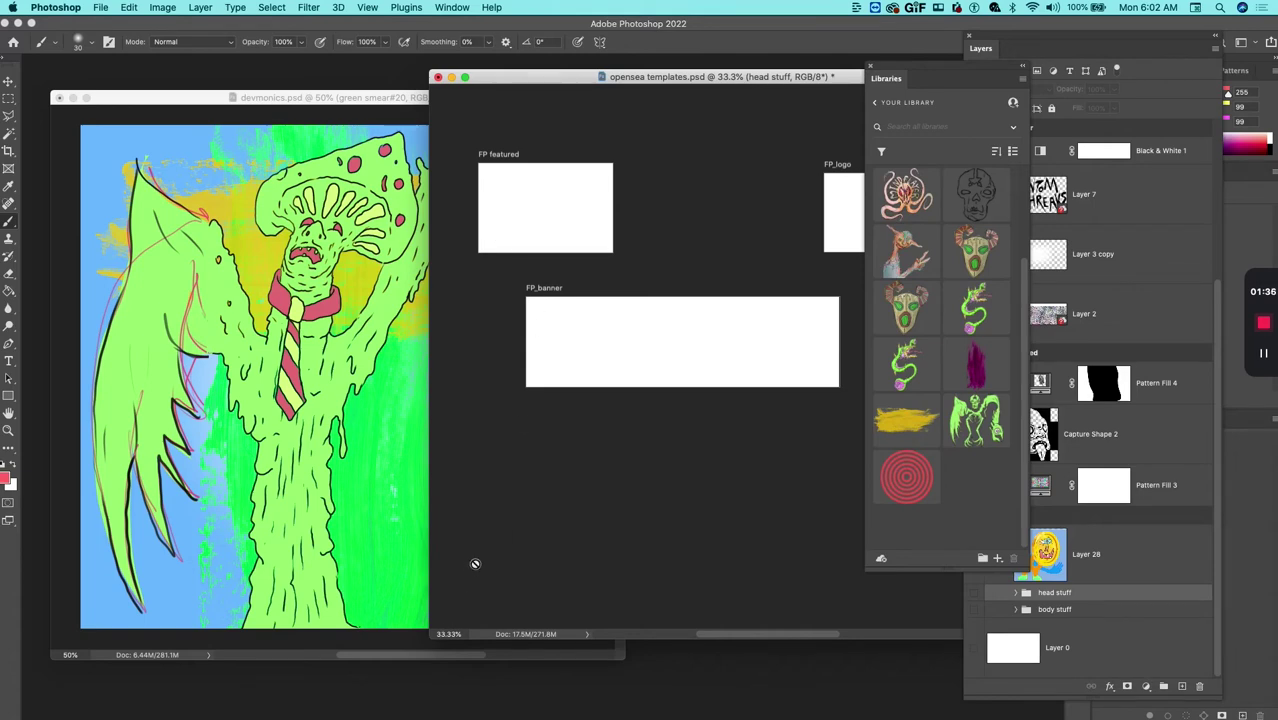
Make devmonics.psd active and drag its blue background and red paint layers into Libraries
left_click(452, 8)
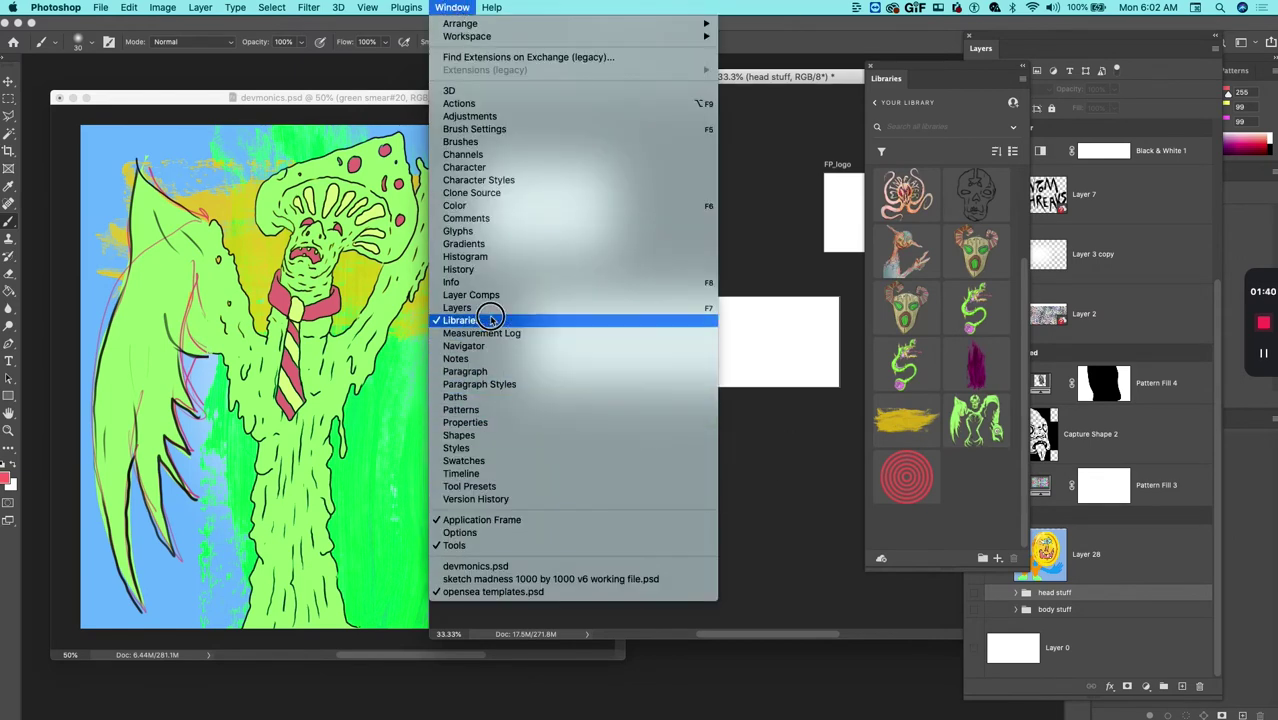
left_click(475, 566)
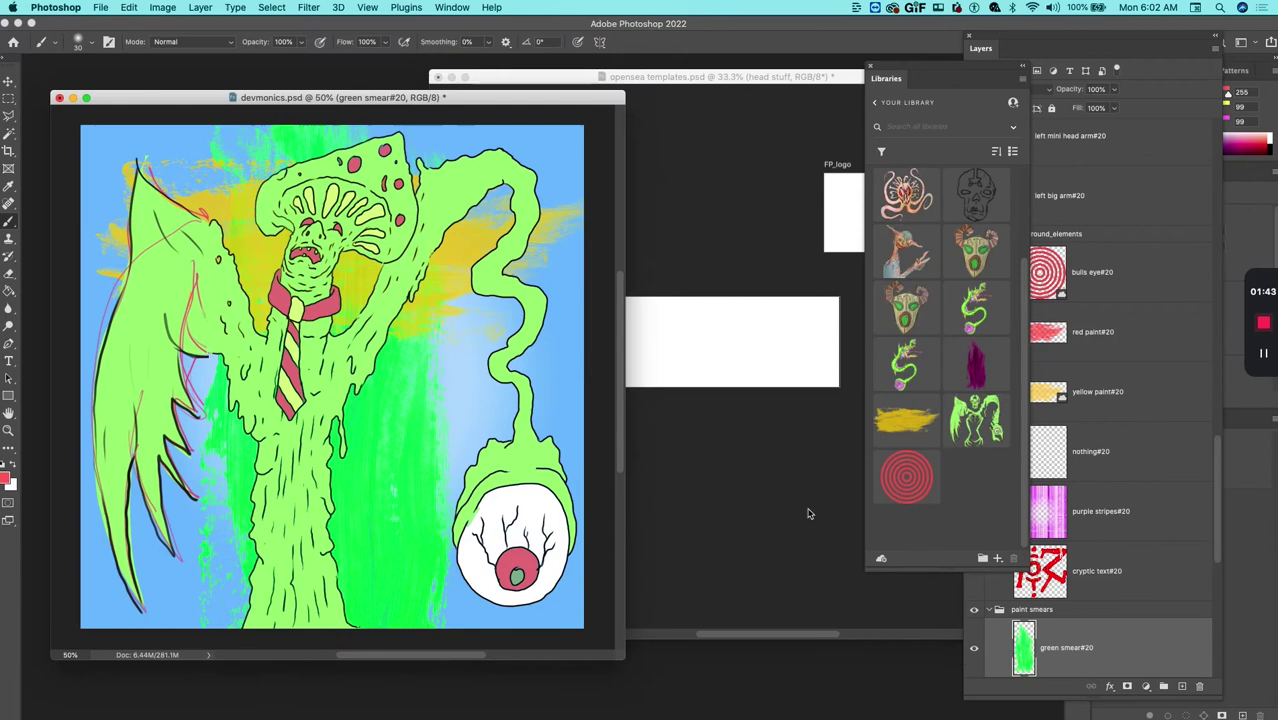
scroll(1120, 450, "down", 5)
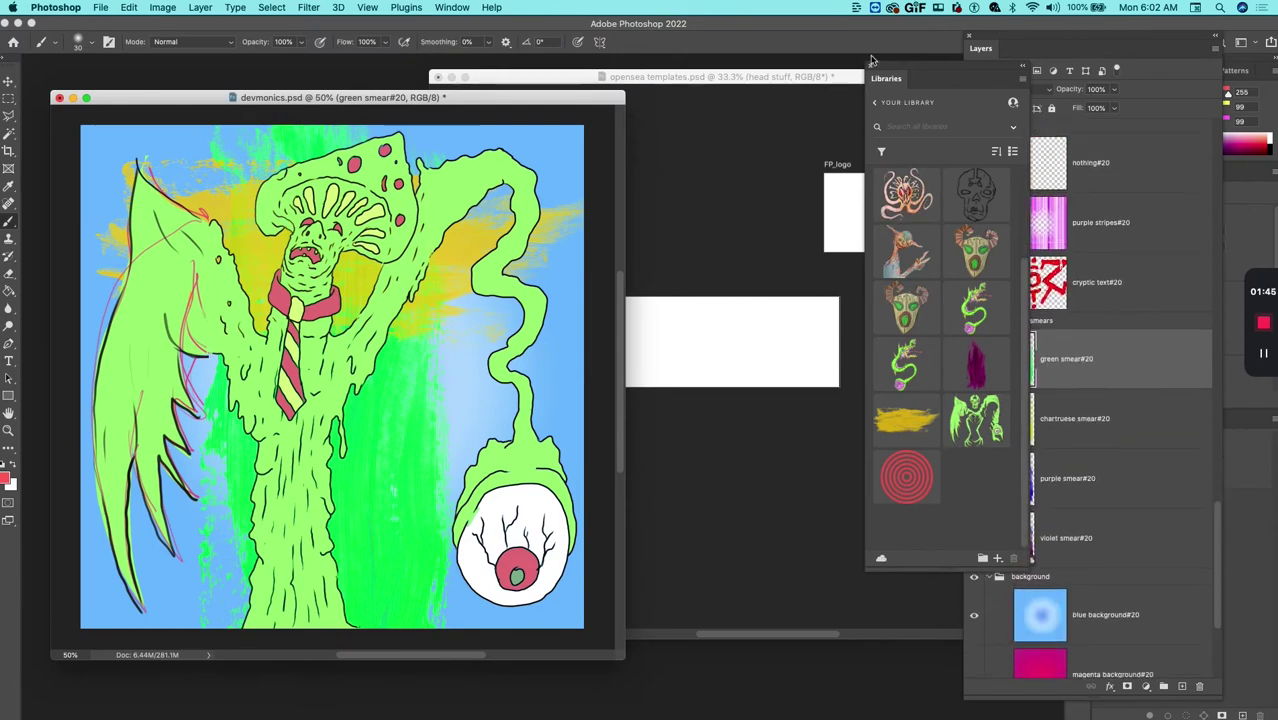
left_click_drag(915, 68, 771, 84)
scroll(1032, 416, "down", 5)
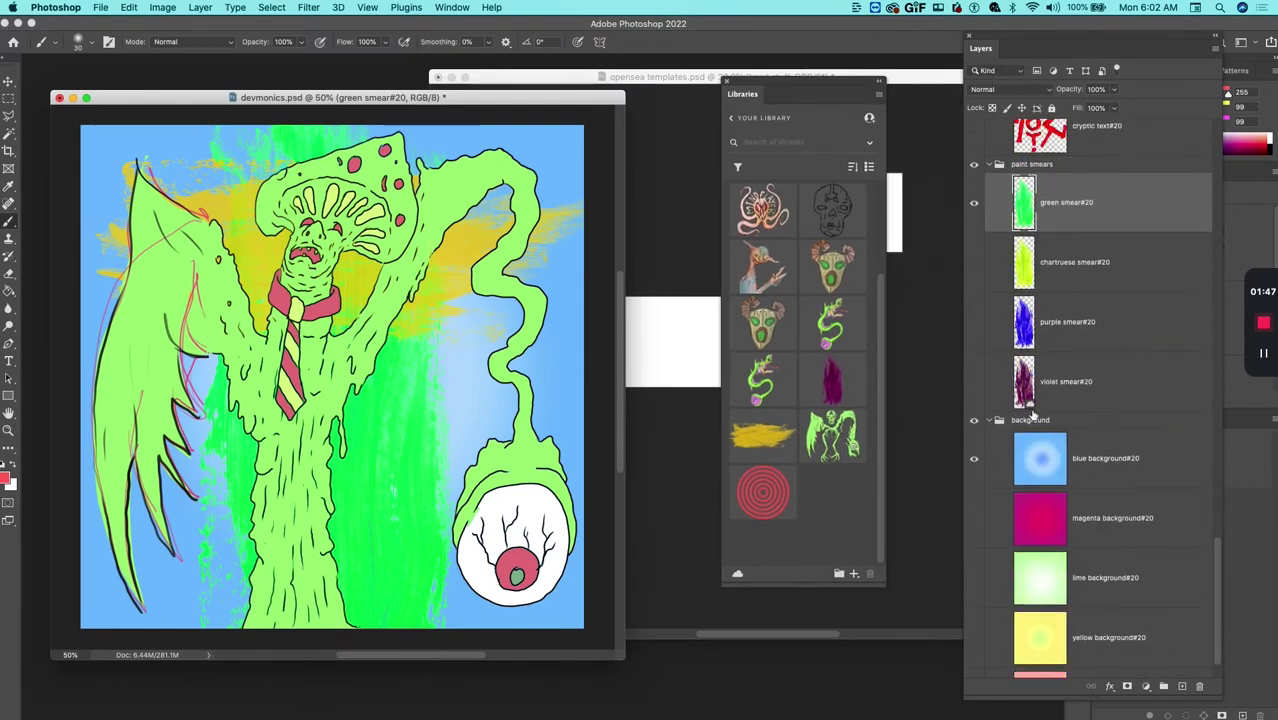
left_click_drag(1032, 416, 836, 519)
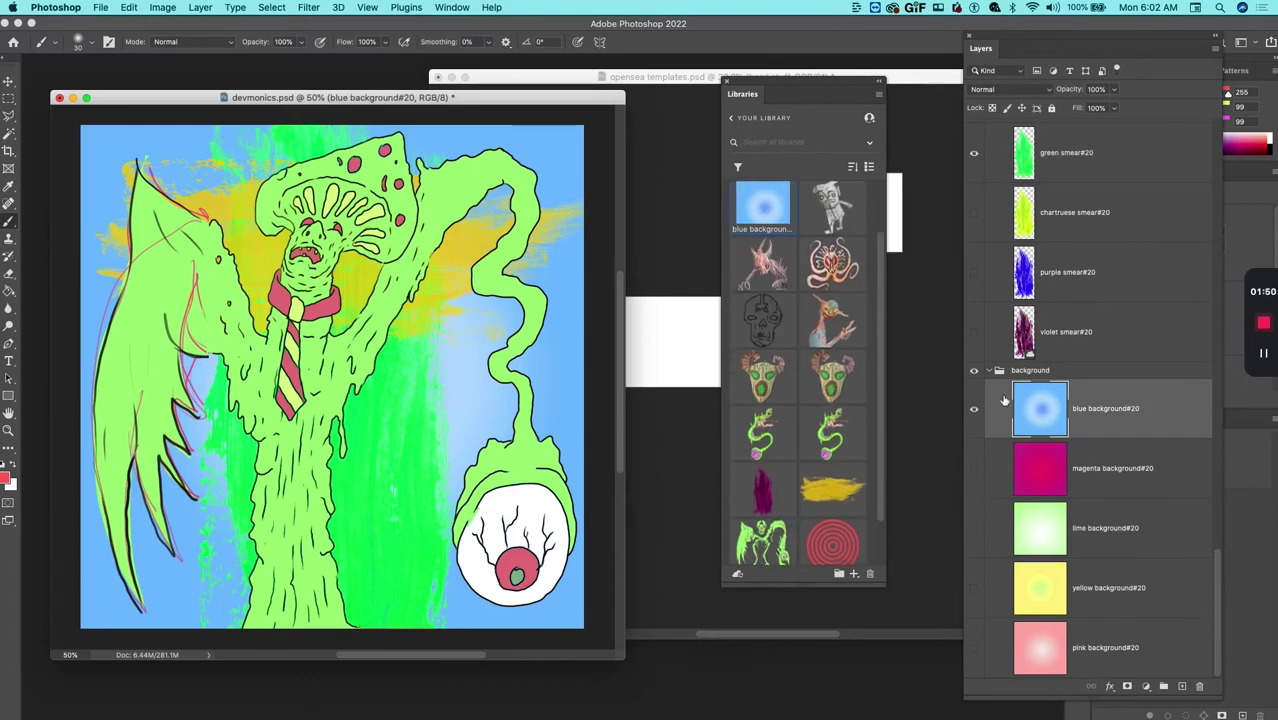
scroll(1025, 380, "up", 10)
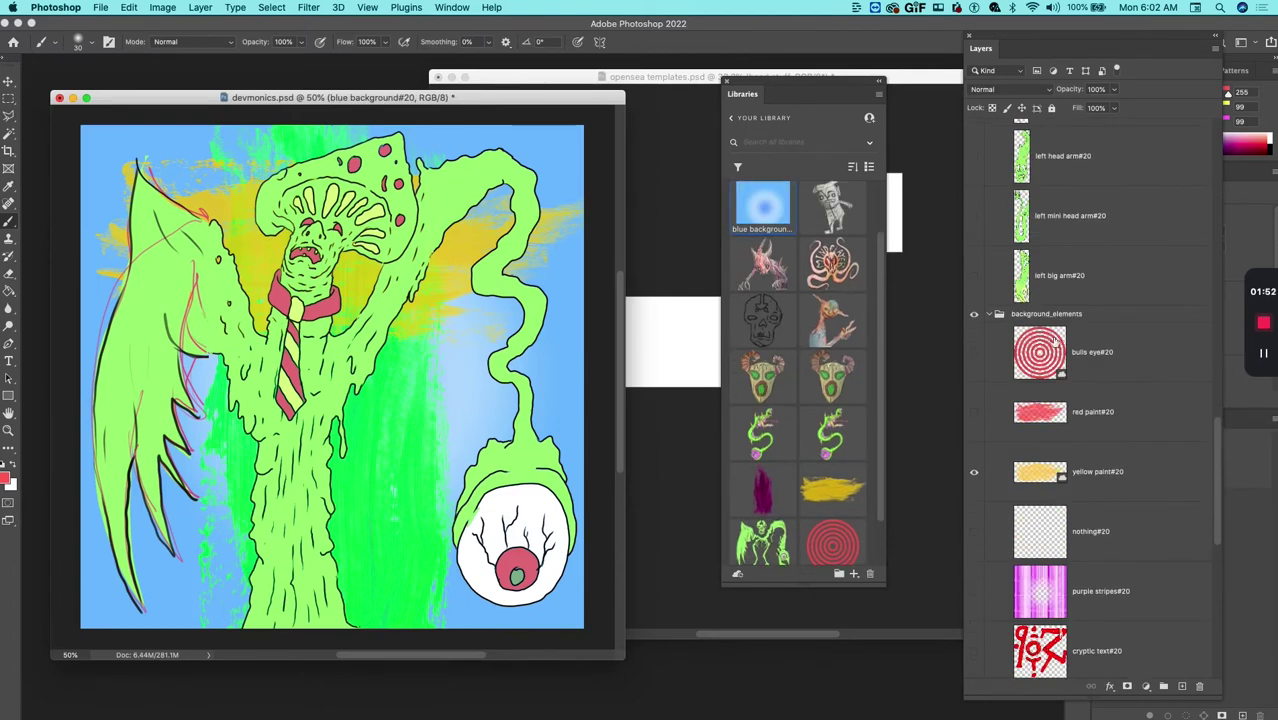
left_click_drag(1025, 421, 775, 425)
scroll(882, 399, "up", 5)
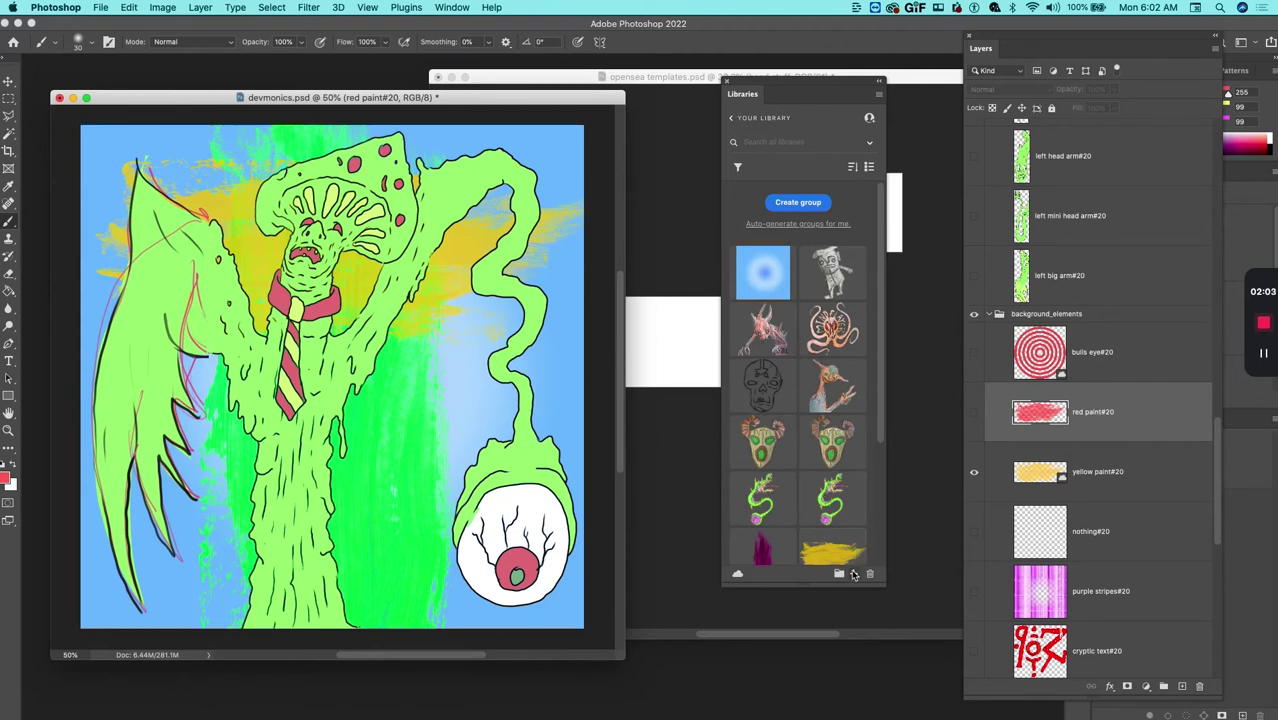
left_click(855, 578)
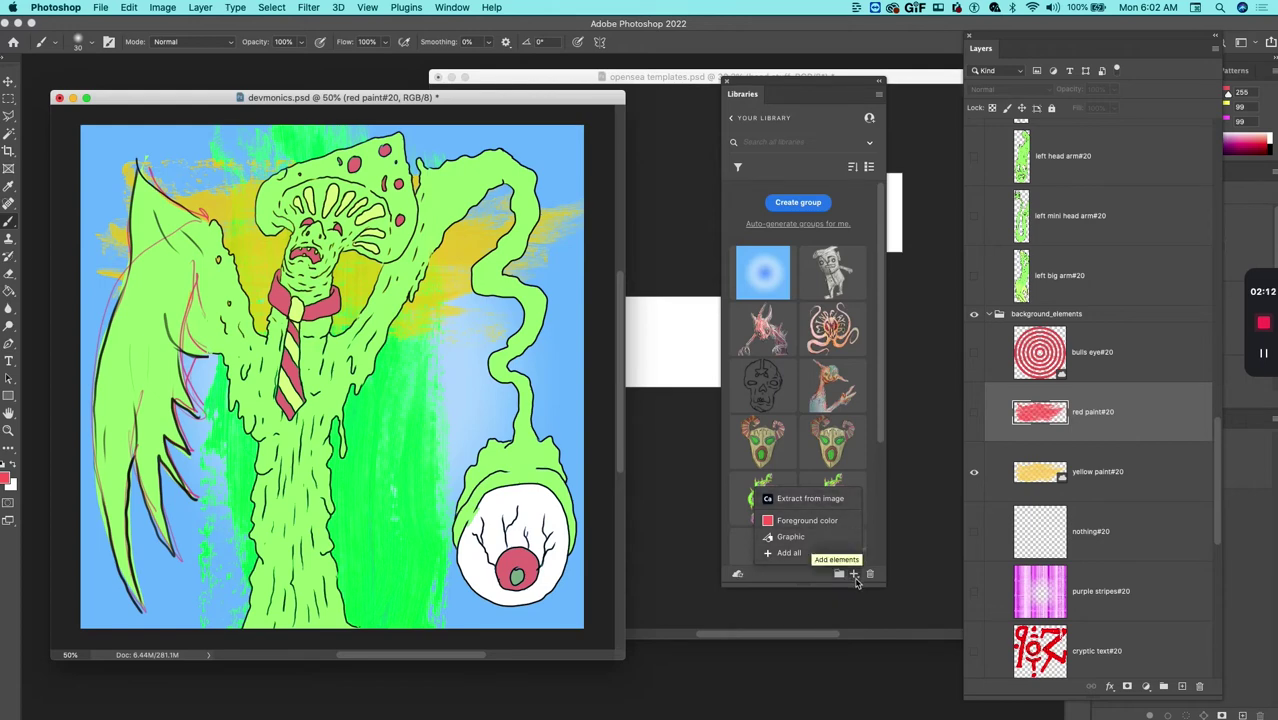
Start Extract from Image and open an enlarged file browser to choose a source picture
left_click(801, 508)
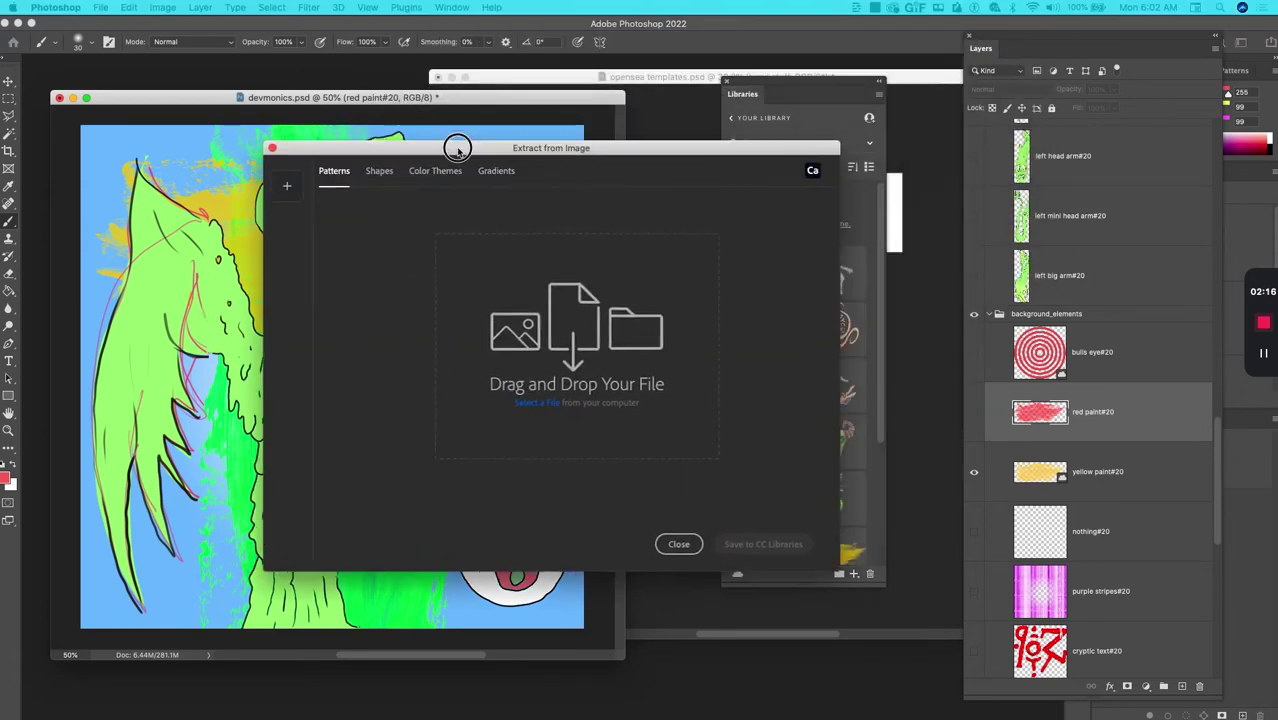
left_click_drag(457, 148, 454, 157)
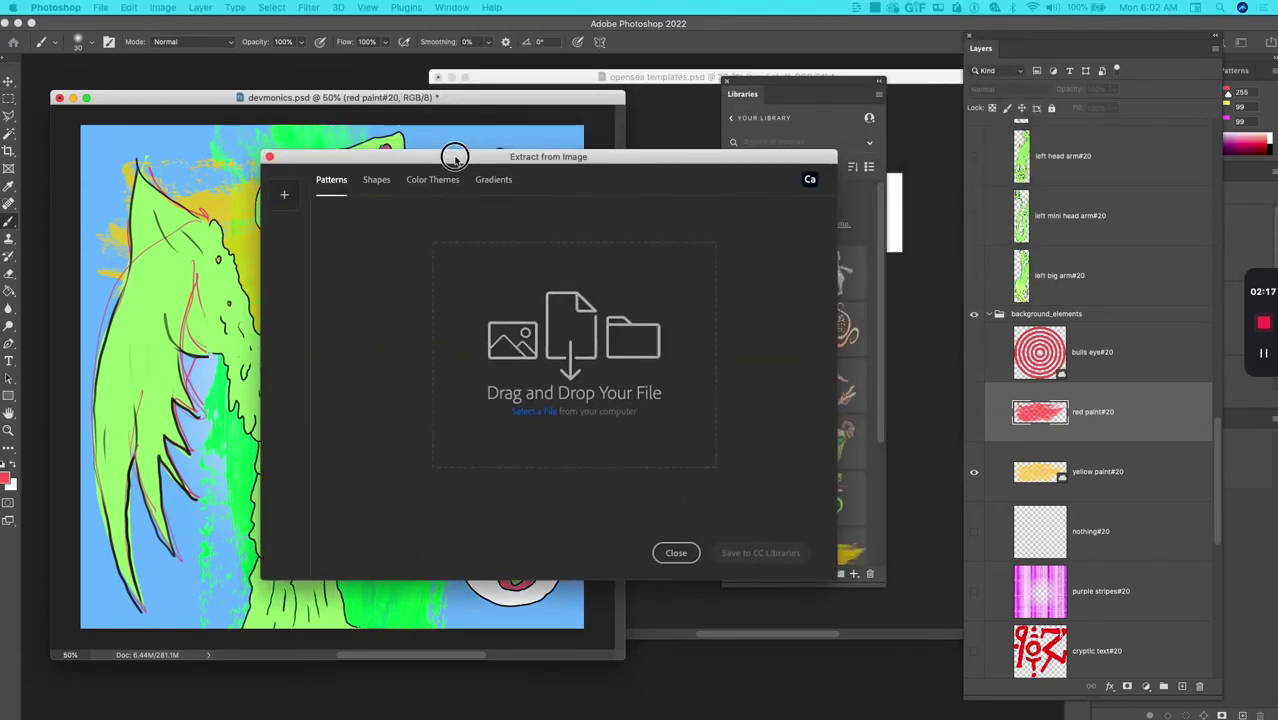
left_click(286, 198)
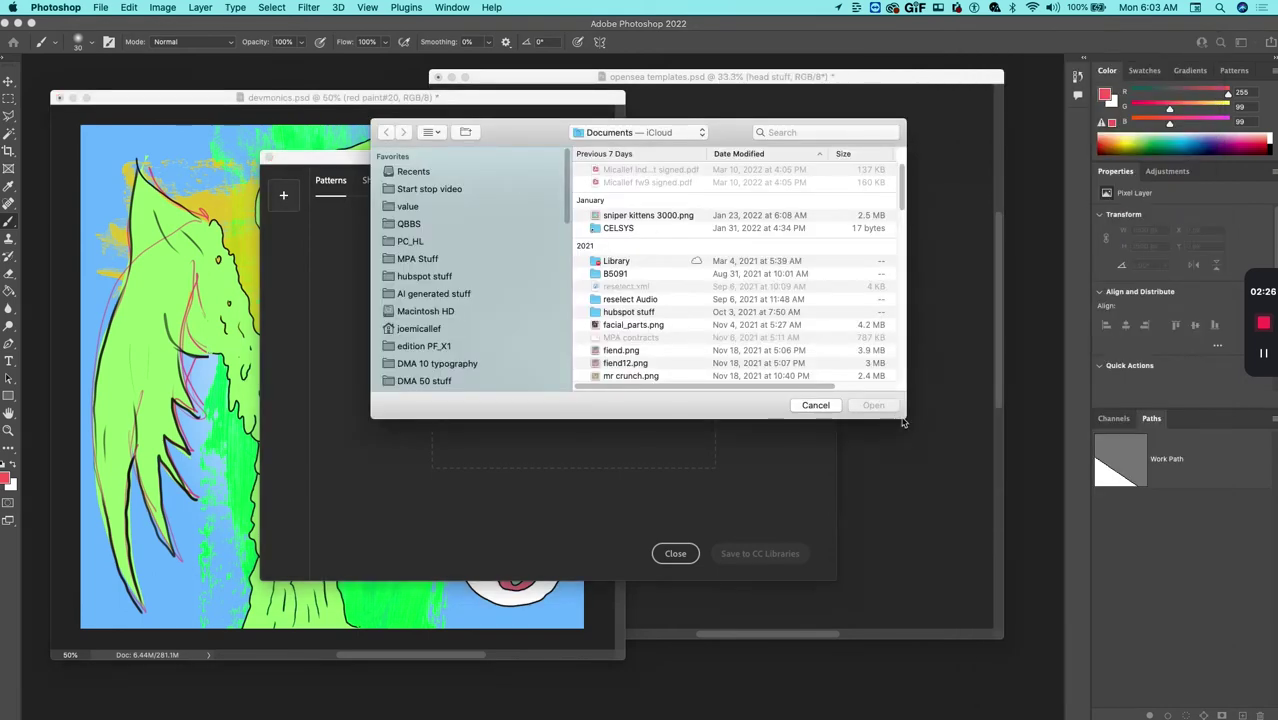
left_click_drag(902, 422, 997, 636)
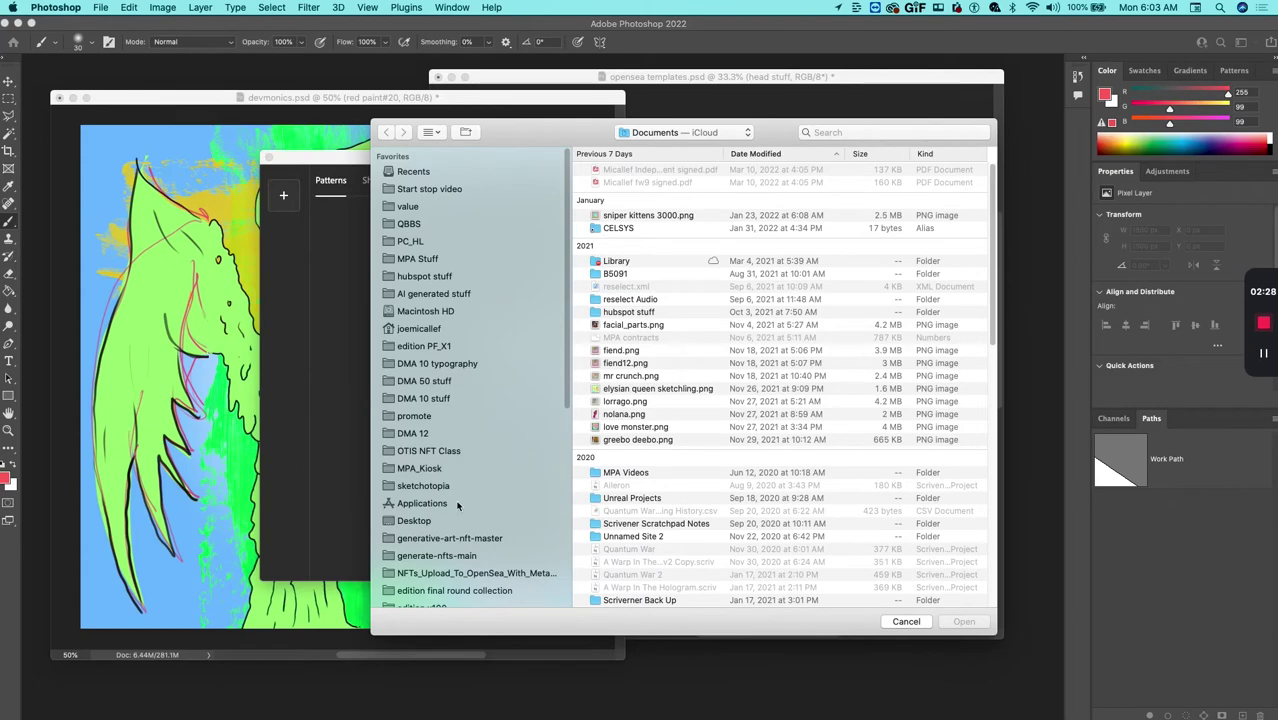
scroll(458, 505, "down", 5)
scroll(450, 460, "up", 3)
Browse to the Devmonics 2 images folder on the Desktop in icon view and open 17.png
left_click(440, 403)
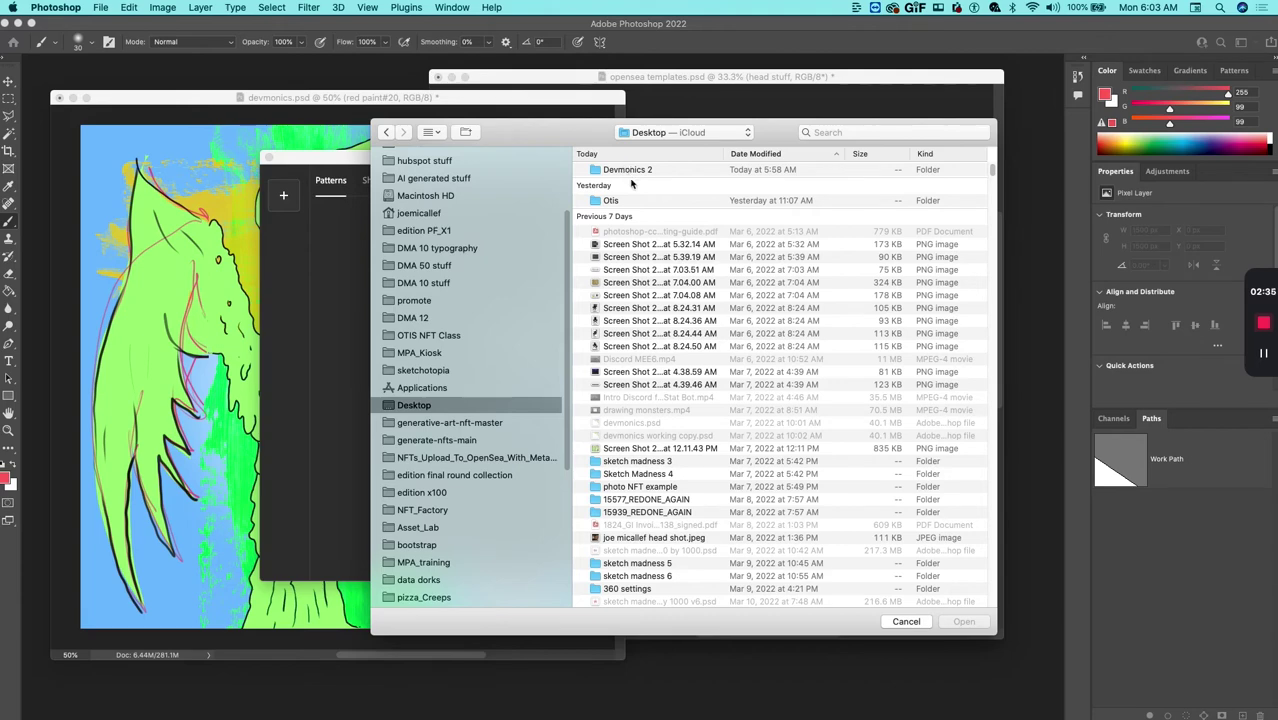
double_click(628, 171)
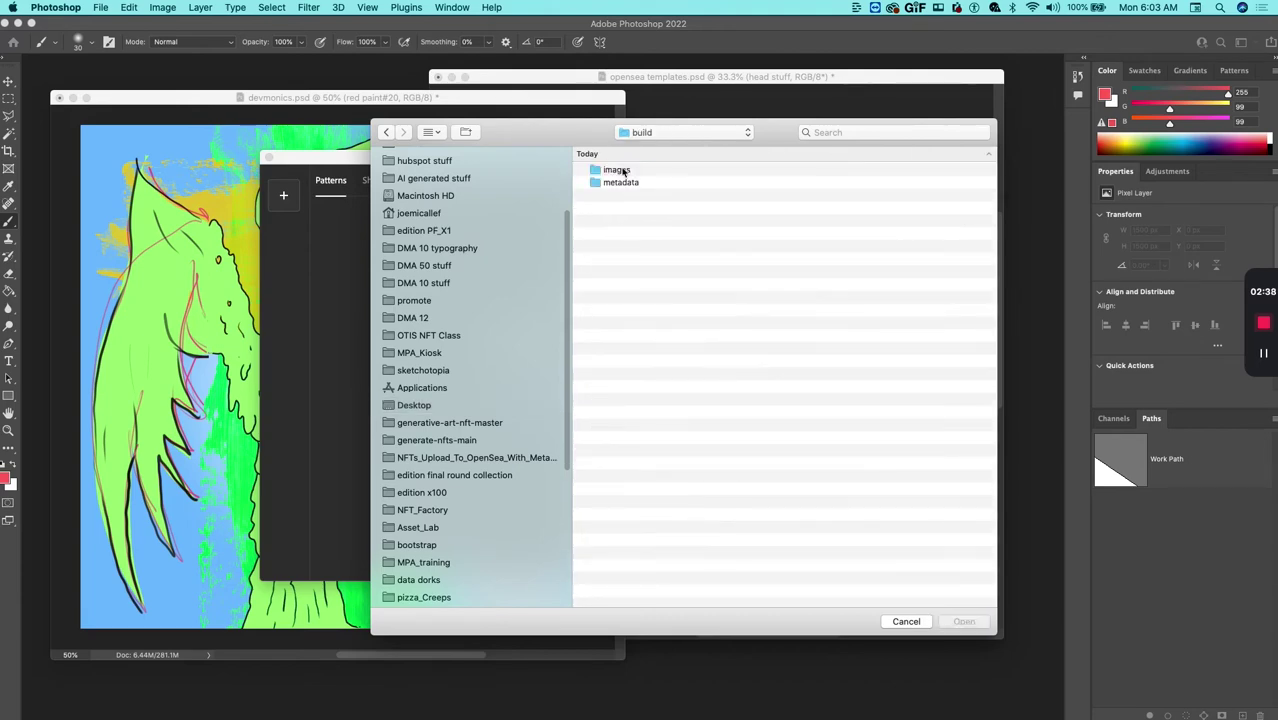
double_click(624, 171)
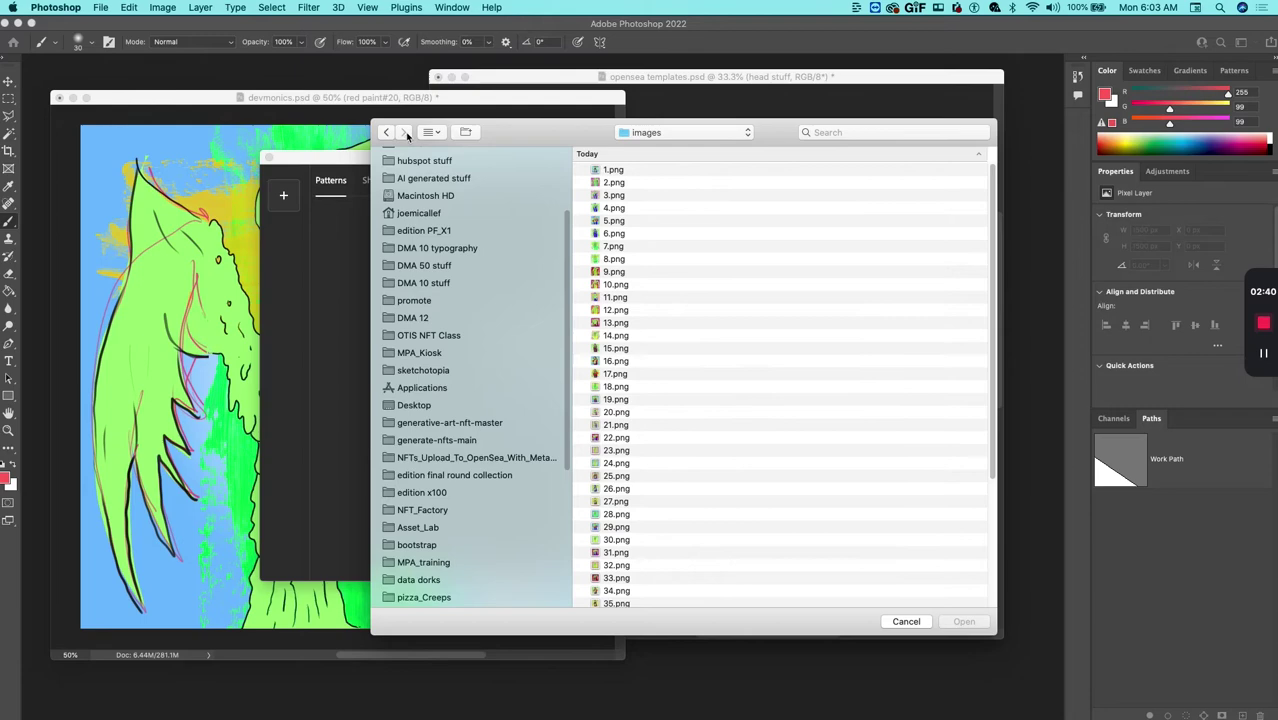
left_click(433, 133)
left_click(444, 179)
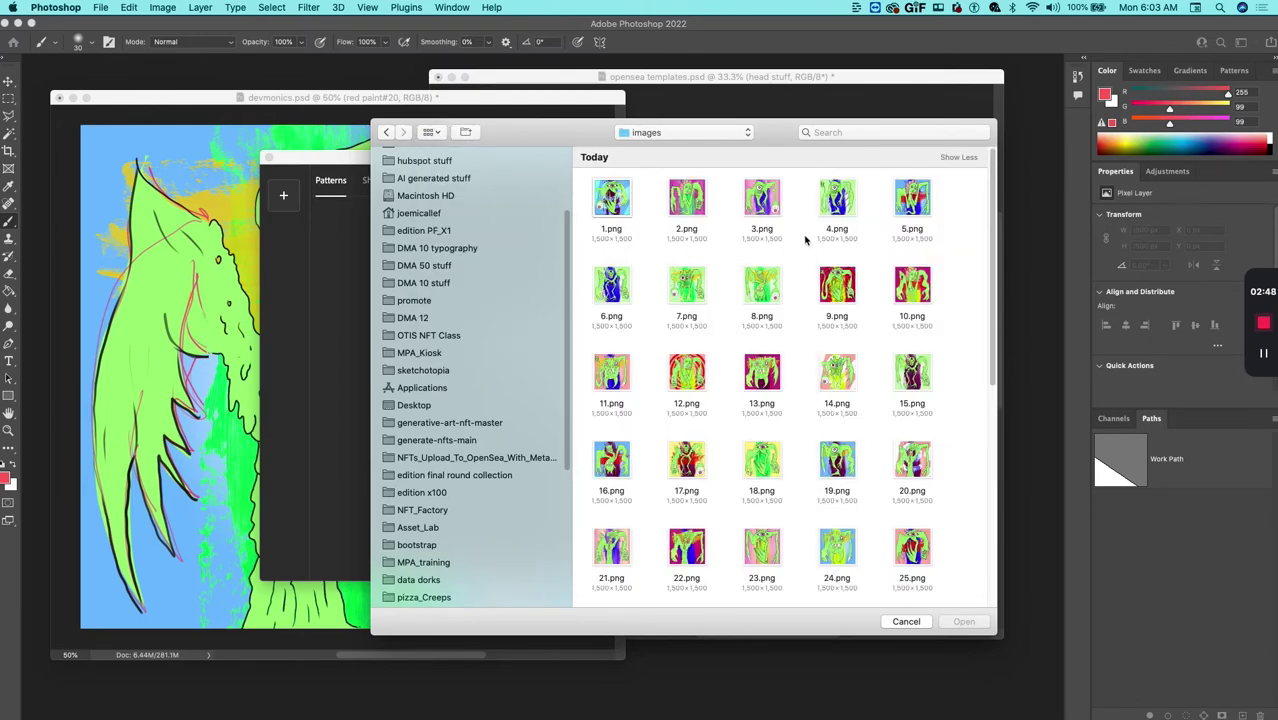
left_click(687, 460)
left_click(963, 621)
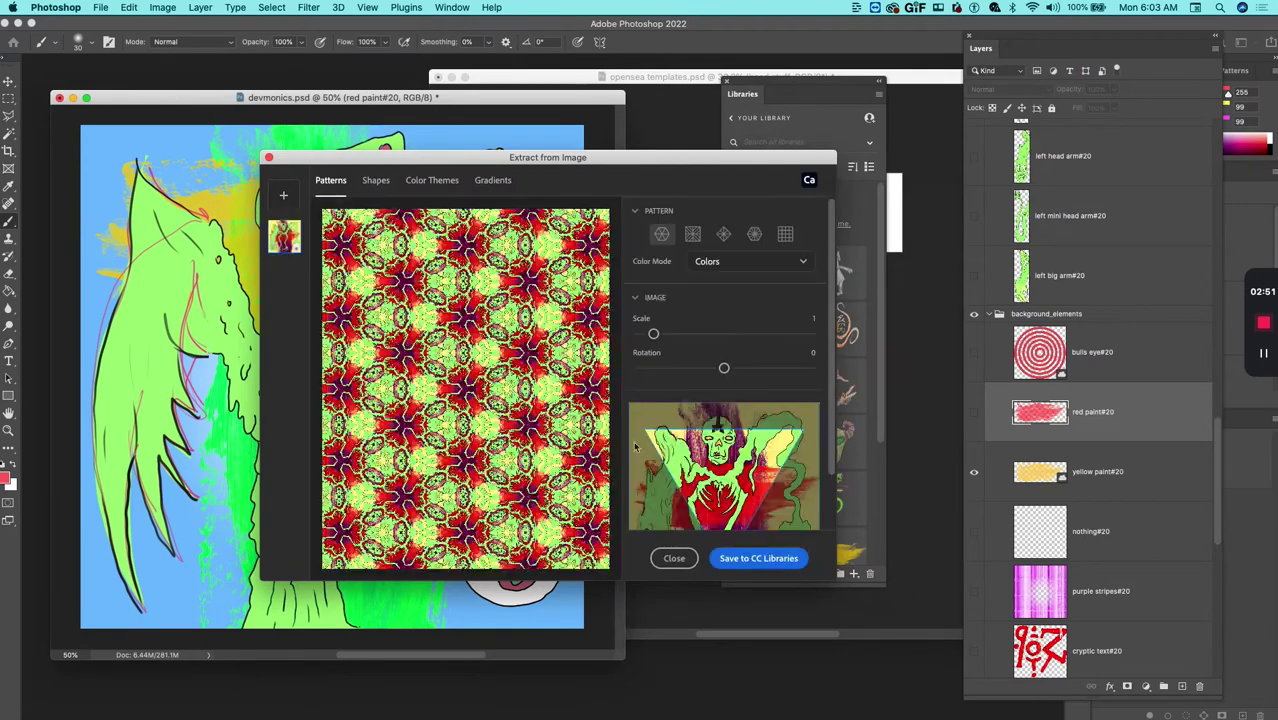
Save a larger-scale kaleidoscope pattern and a grid pattern at scale 2.3 to the library
left_click_drag(594, 167, 535, 164)
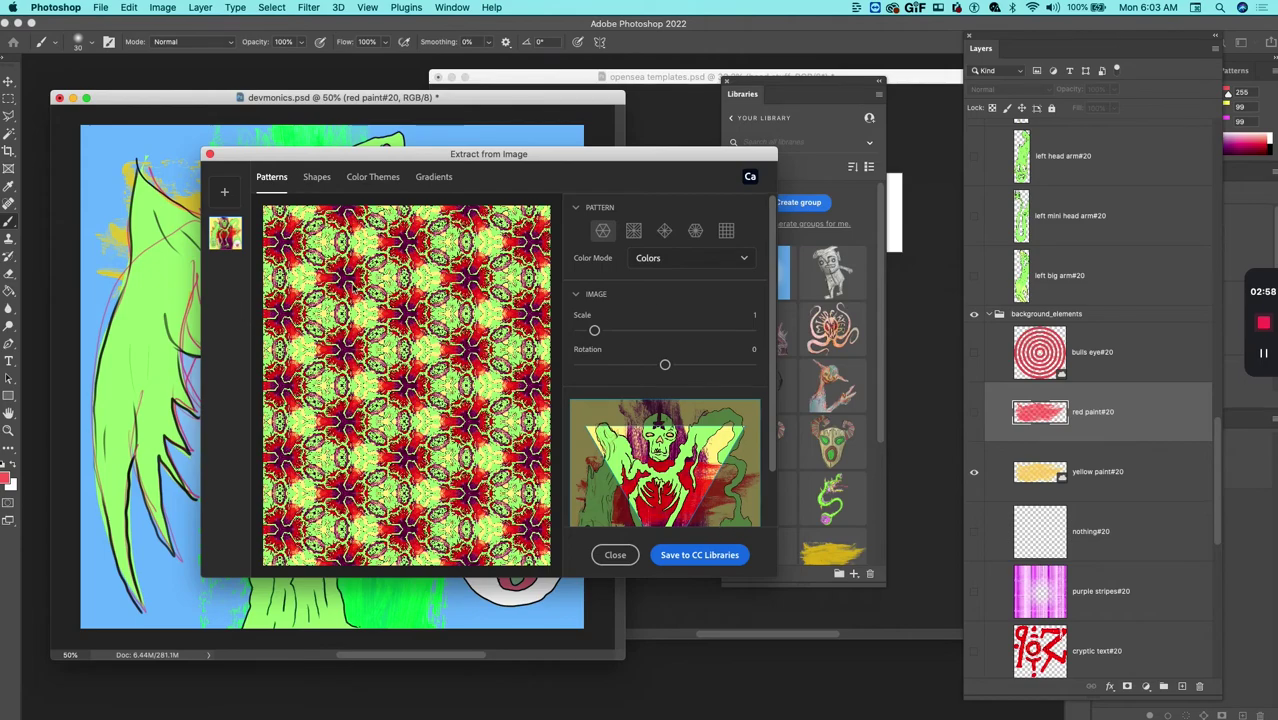
left_click_drag(594, 330, 597, 330)
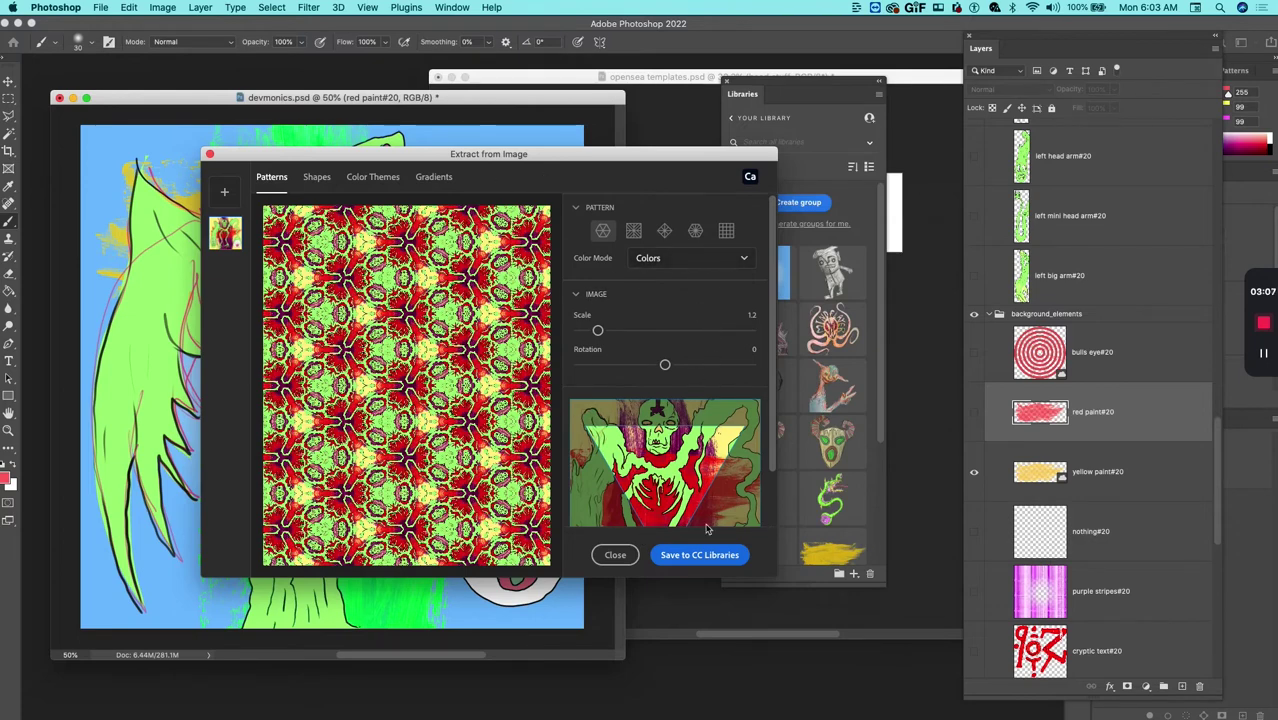
left_click(700, 558)
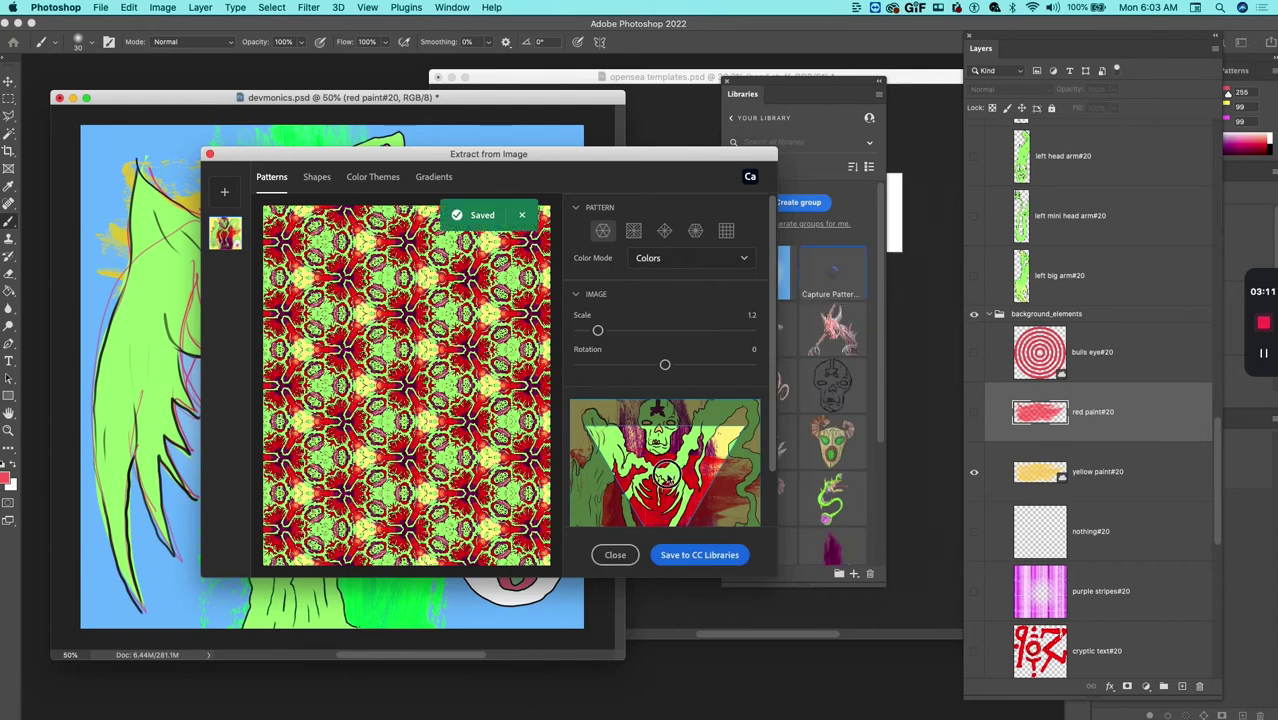
left_click(726, 230)
scroll(673, 460, "up", 3)
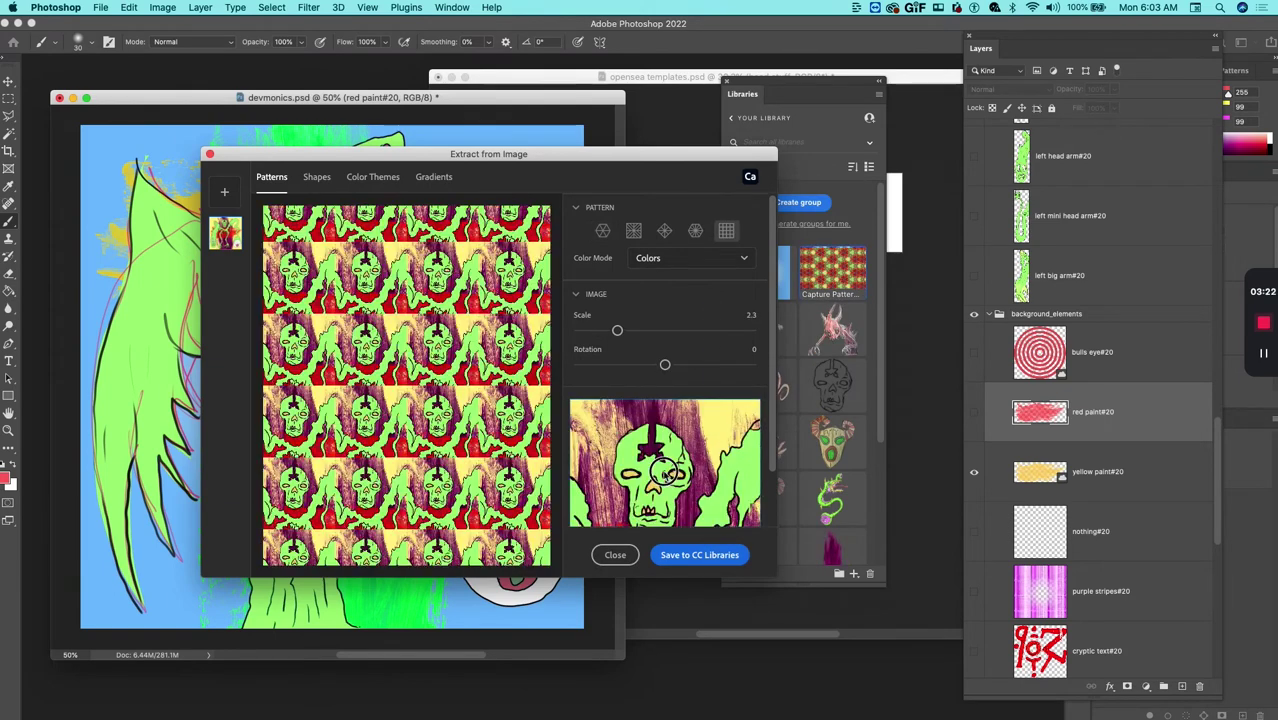
left_click(716, 555)
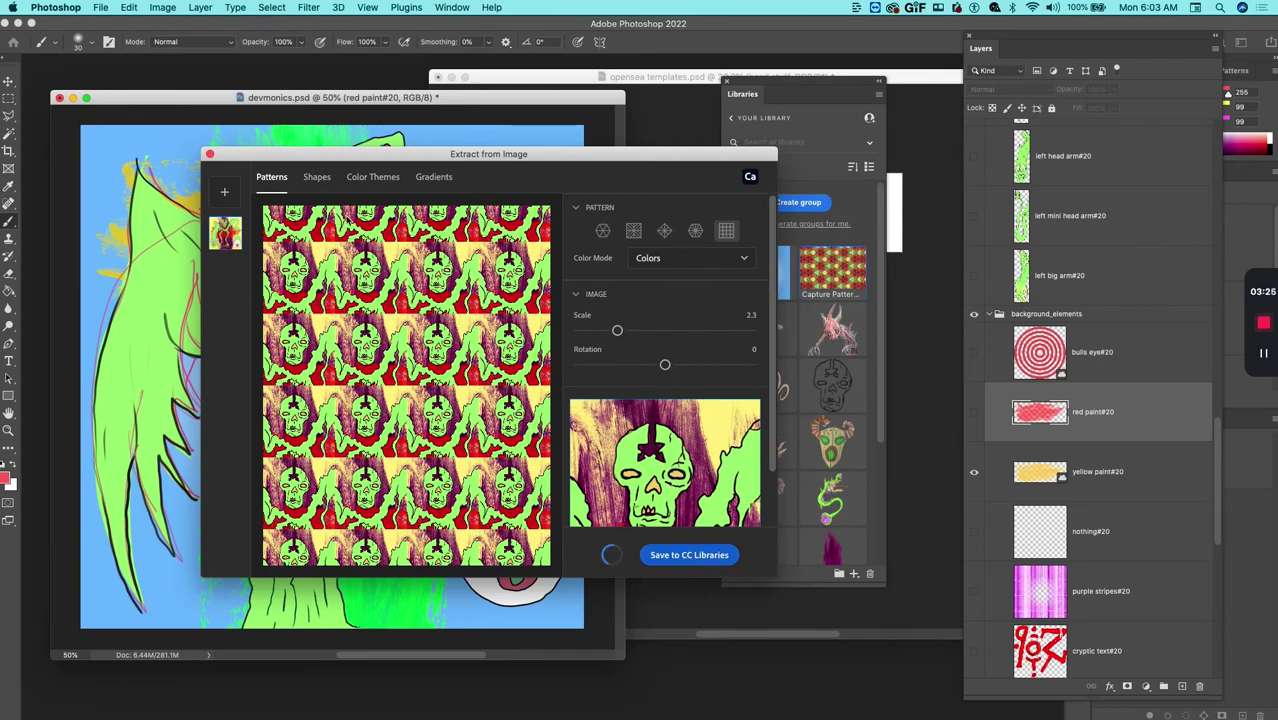
Save a lower-detail, inverted shape extracted from the artwork to the library
left_click(317, 178)
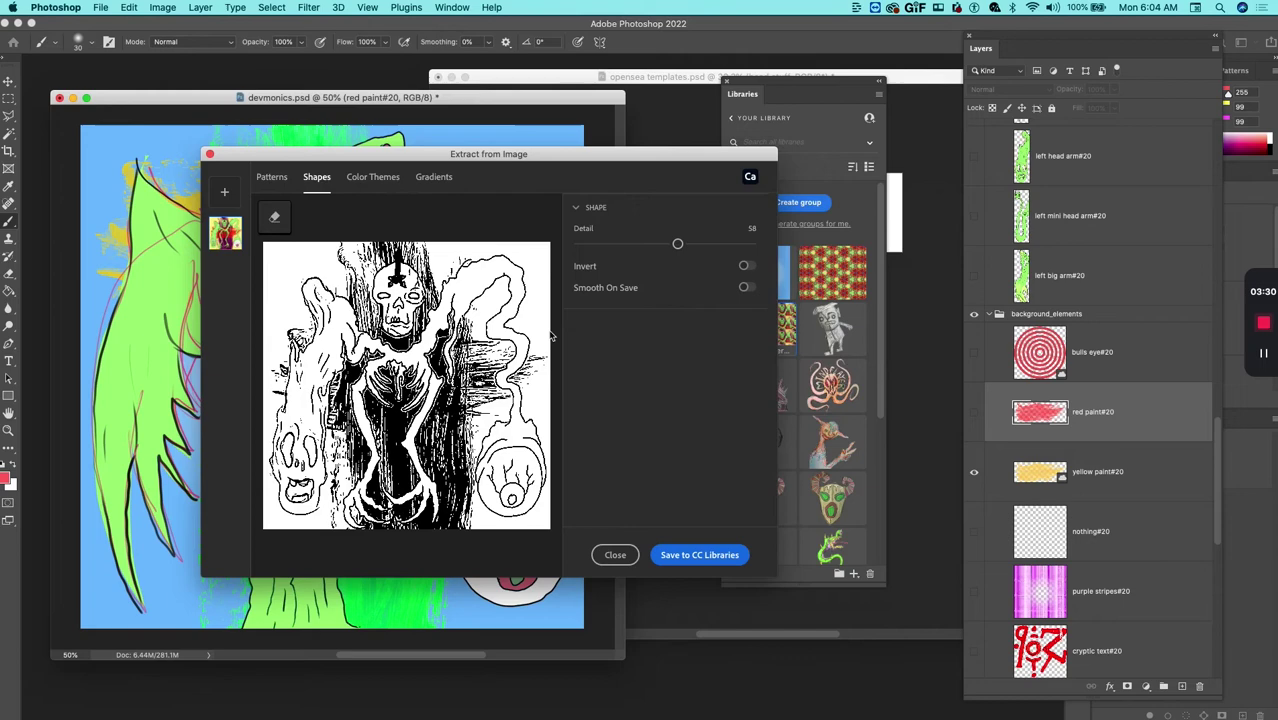
left_click_drag(677, 244, 598, 245)
left_click(591, 265)
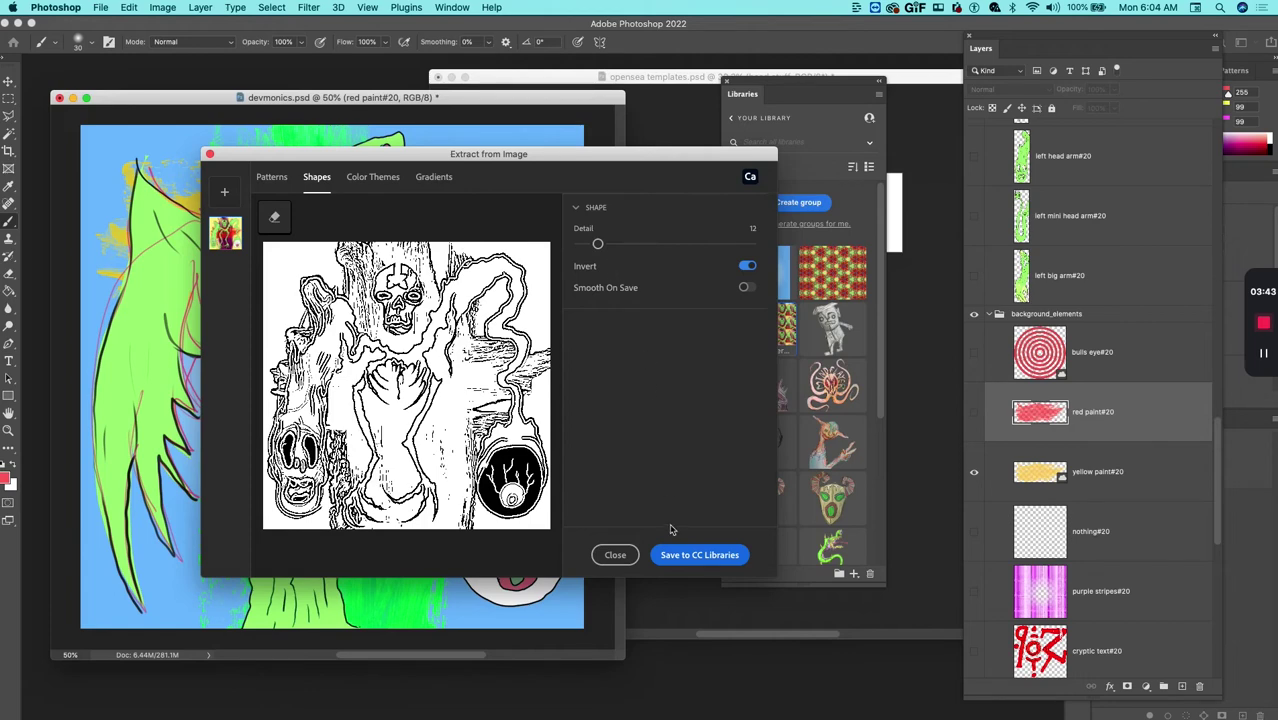
left_click(686, 555)
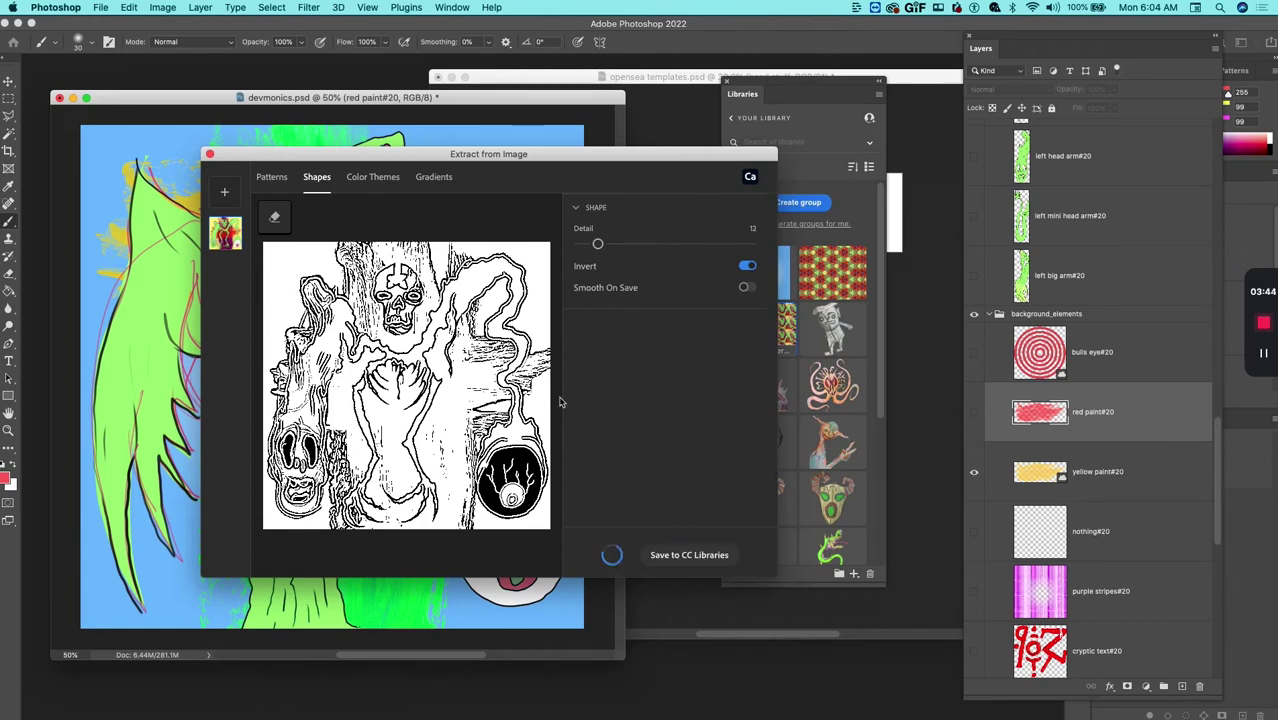
Save the five-colour theme and the three-colour gradient to the library, then close extraction
left_click(360, 187)
scroll(670, 480, "down", 1)
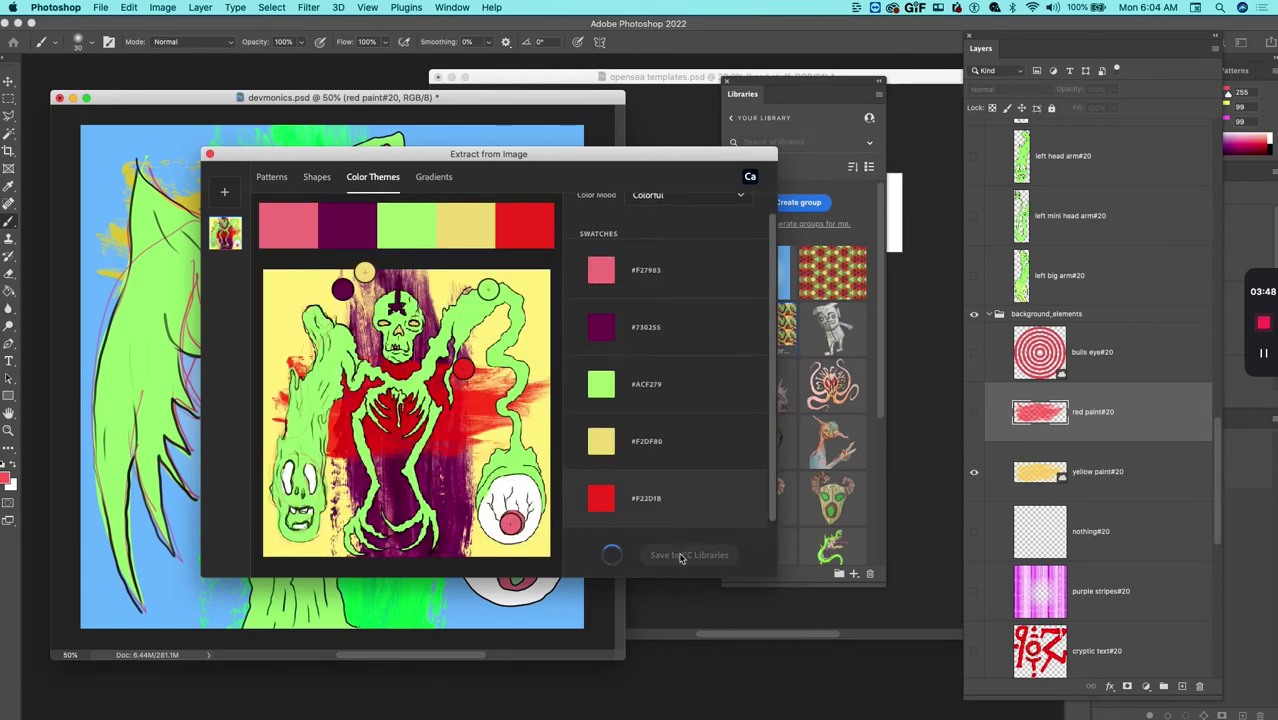
left_click(433, 177)
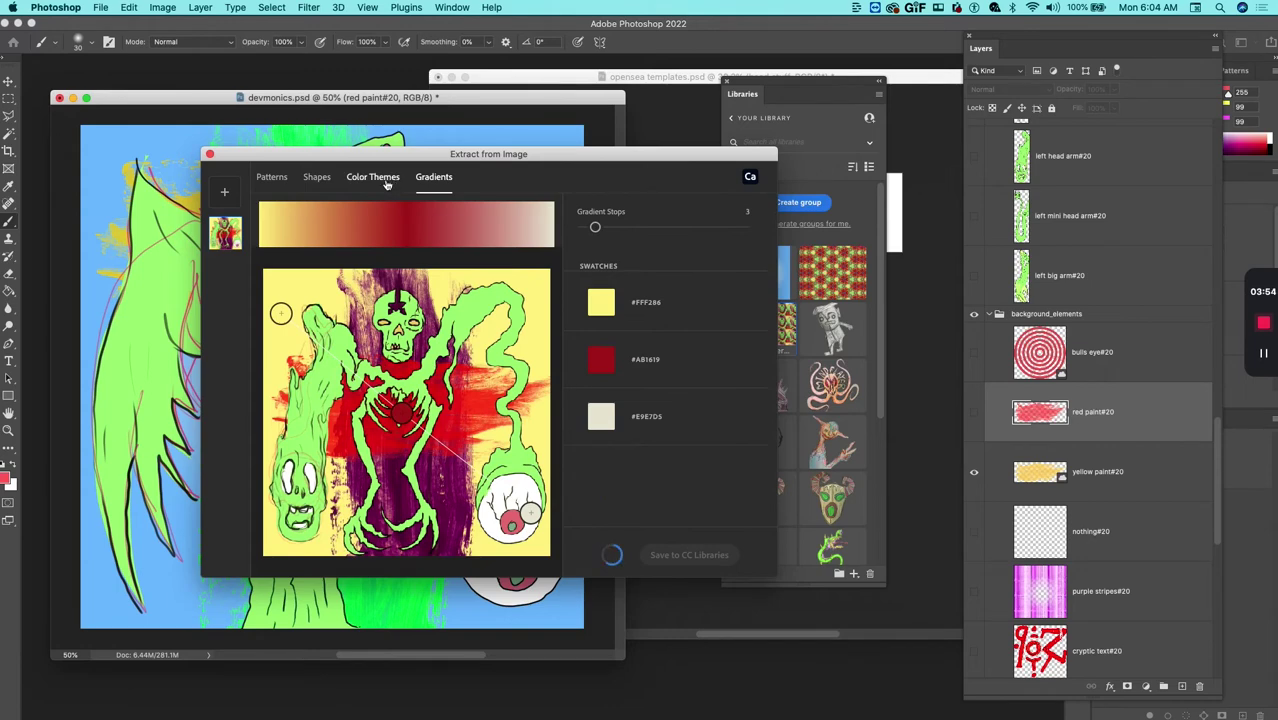
left_click(386, 185)
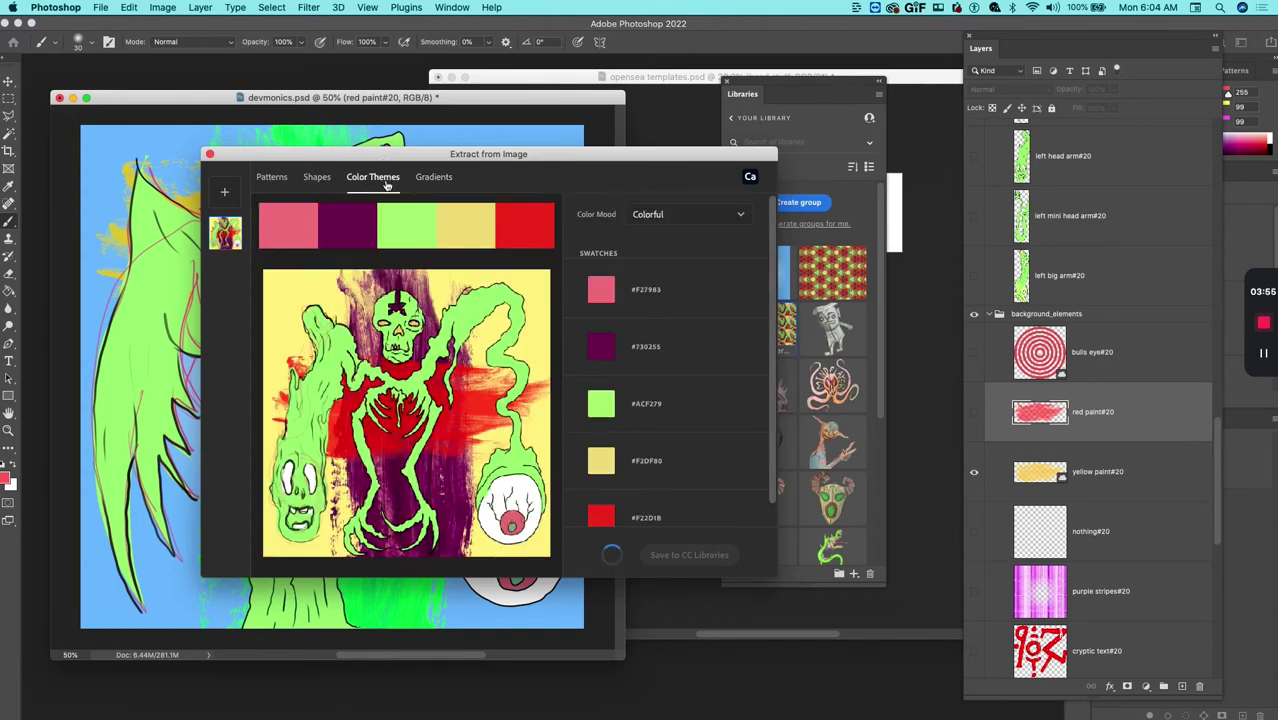
scroll(680, 500, "down", 1)
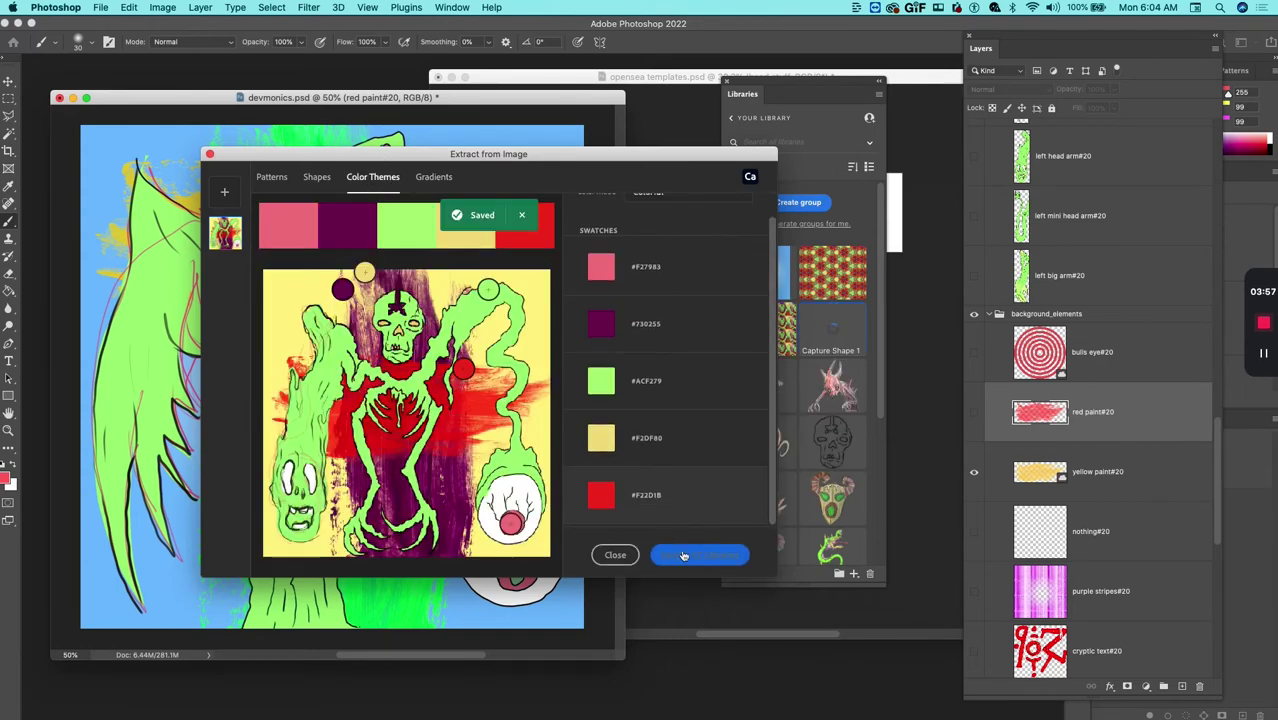
left_click(688, 558)
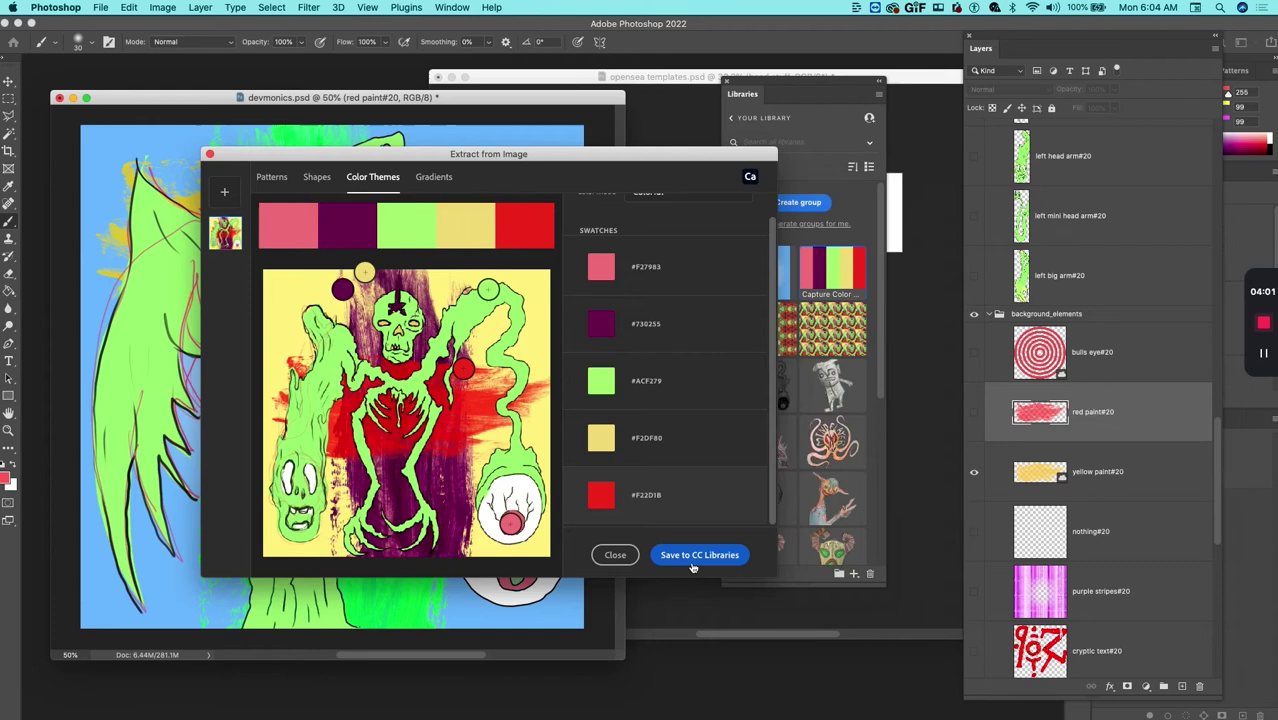
left_click(443, 186)
left_click(688, 558)
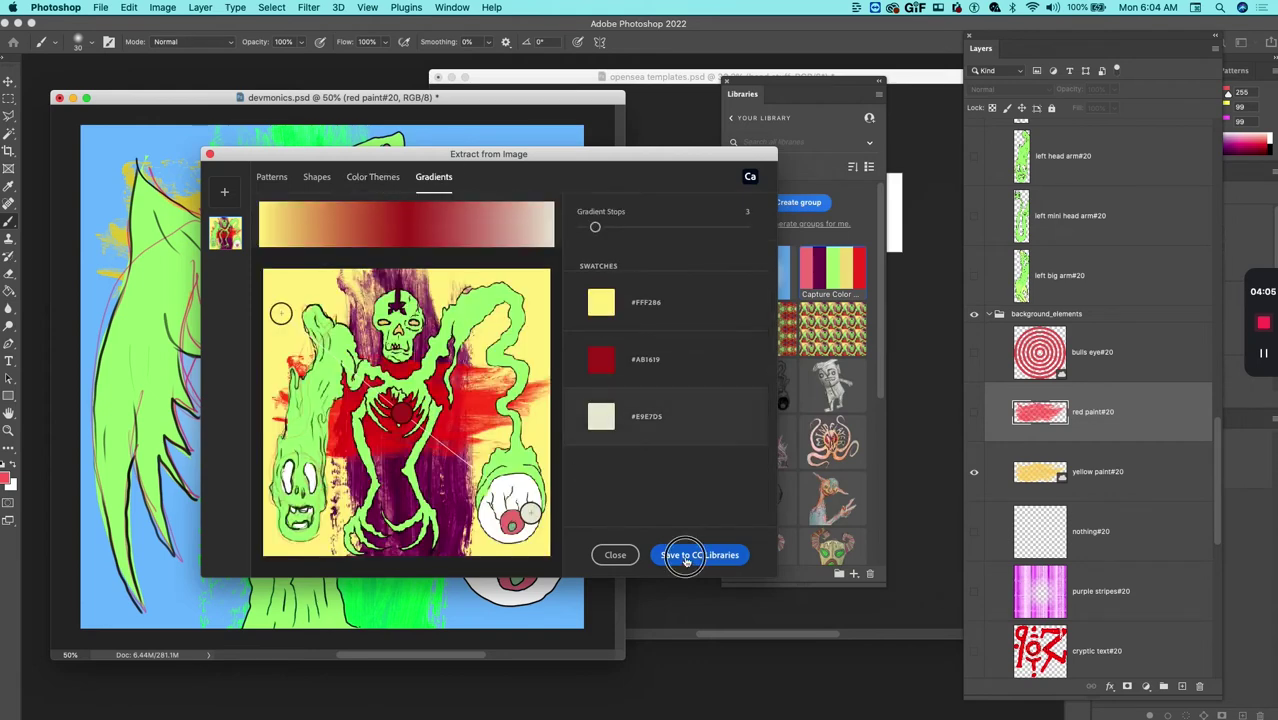
left_click(622, 556)
Place the library's blue background into the FP_logo frame, scaled down and positioned to fit
left_click(652, 118)
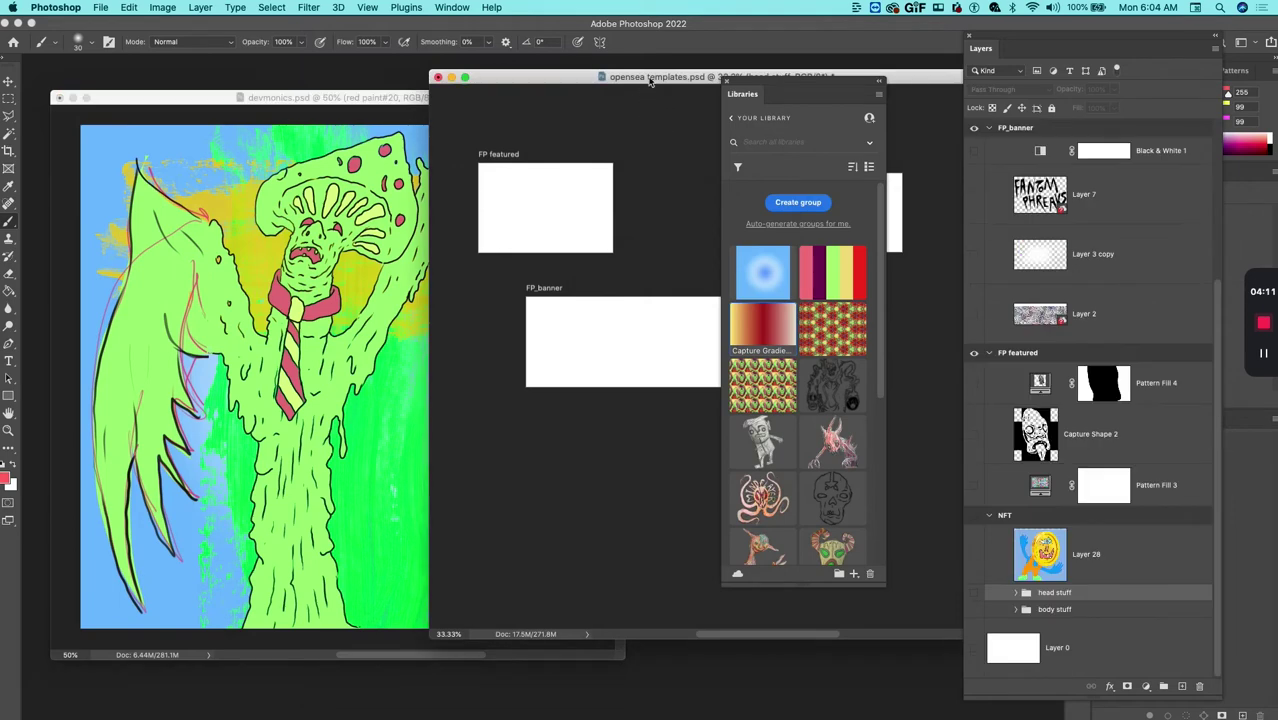
left_click_drag(650, 80, 324, 110)
scroll(845, 400, "down", 1)
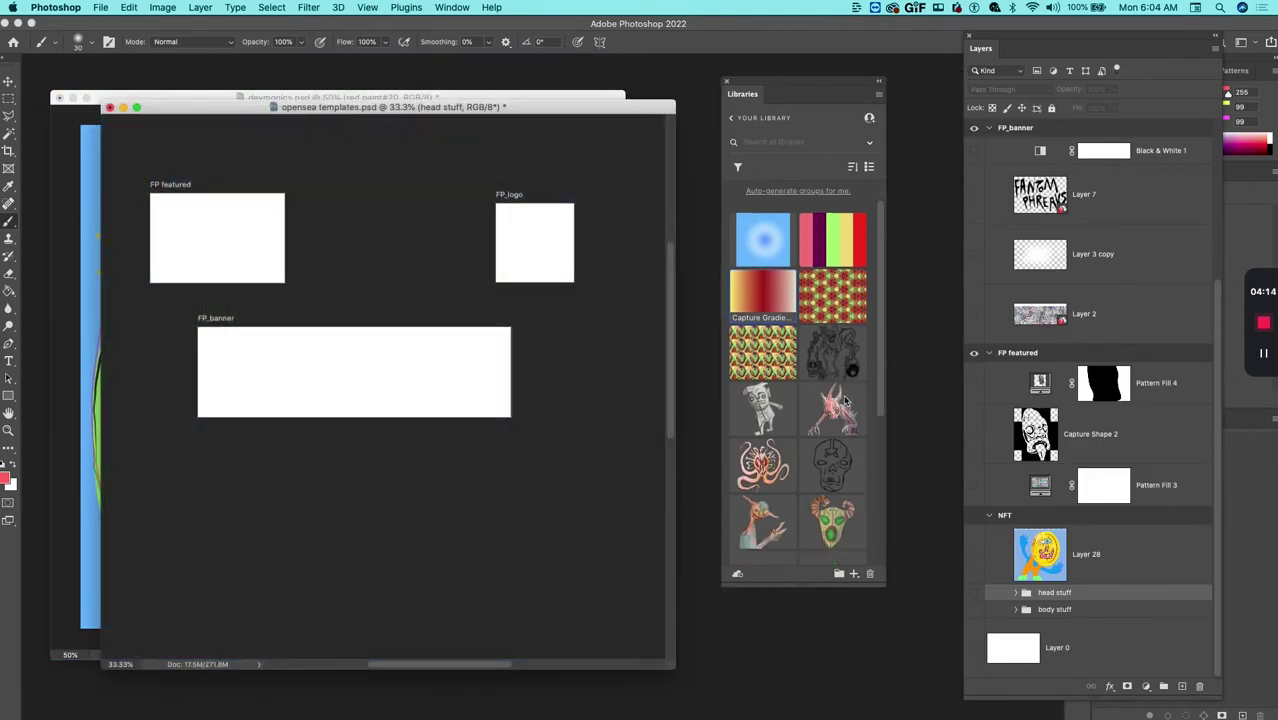
scroll(845, 400, "up", 1)
scroll(1090, 420, "up", 5)
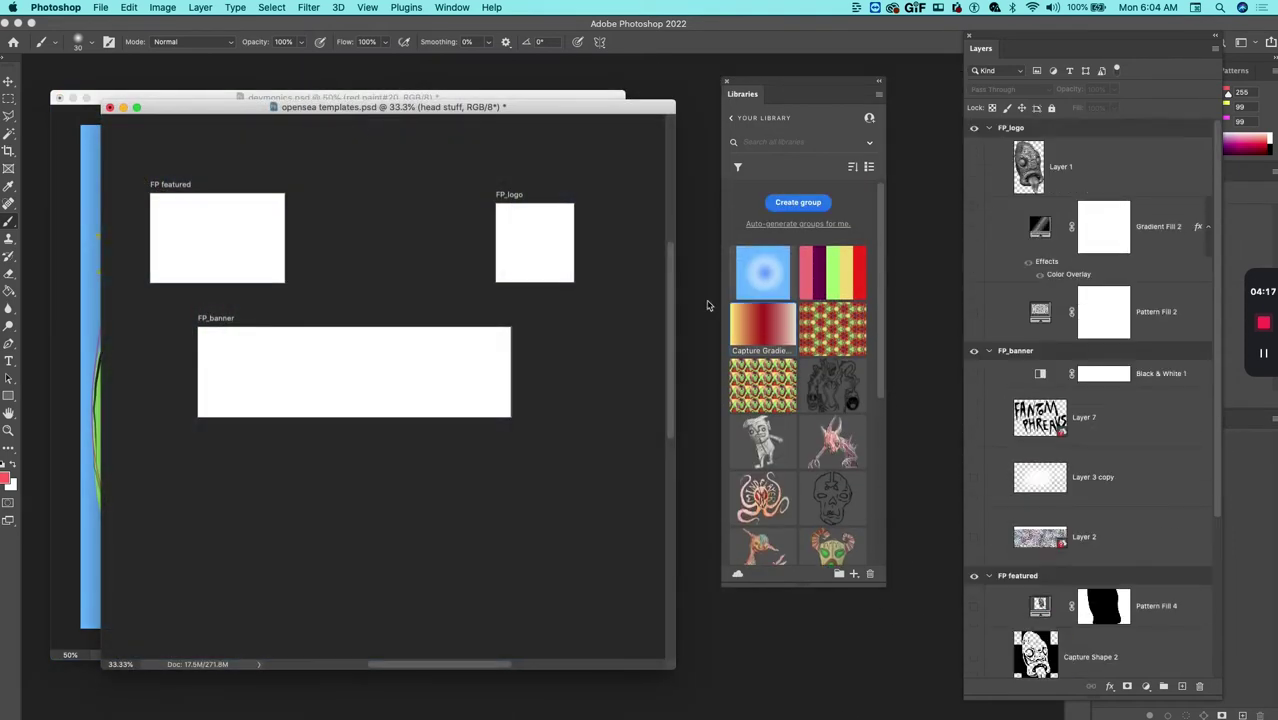
scroll(773, 462, "down", 6)
scroll(773, 462, "up", 3)
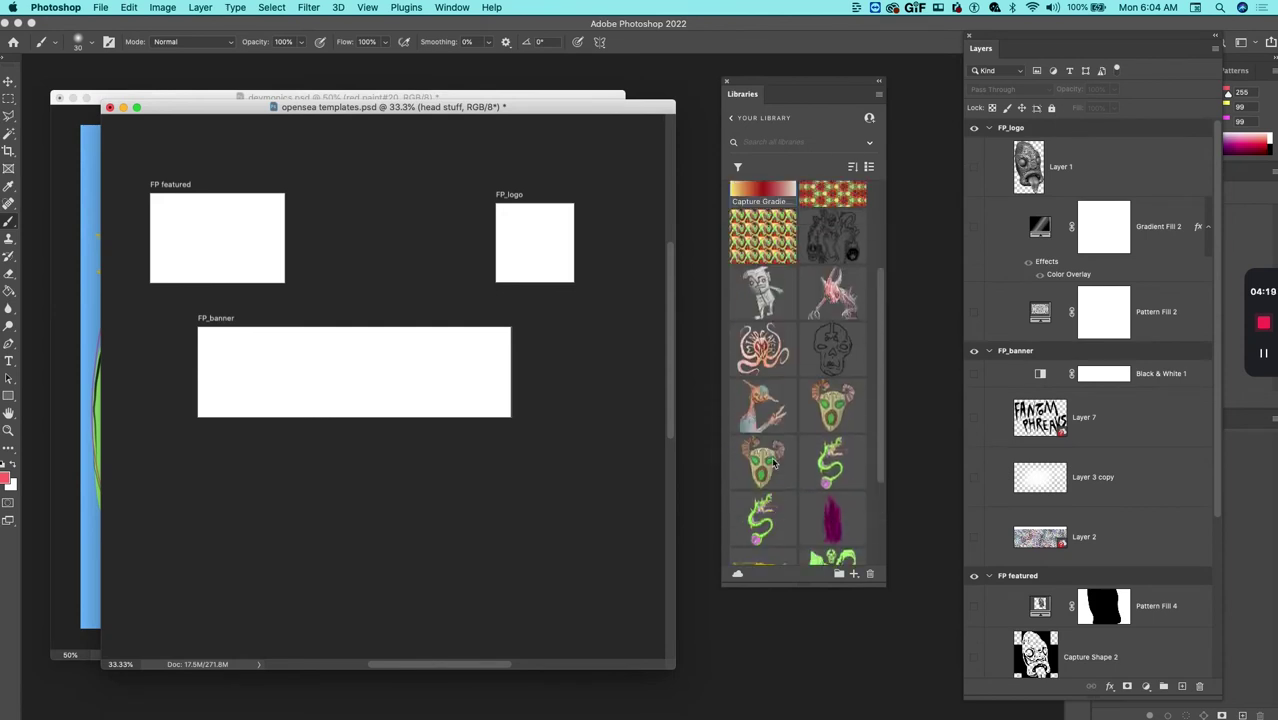
scroll(773, 462, "up", 3)
left_click_drag(763, 270, 540, 258)
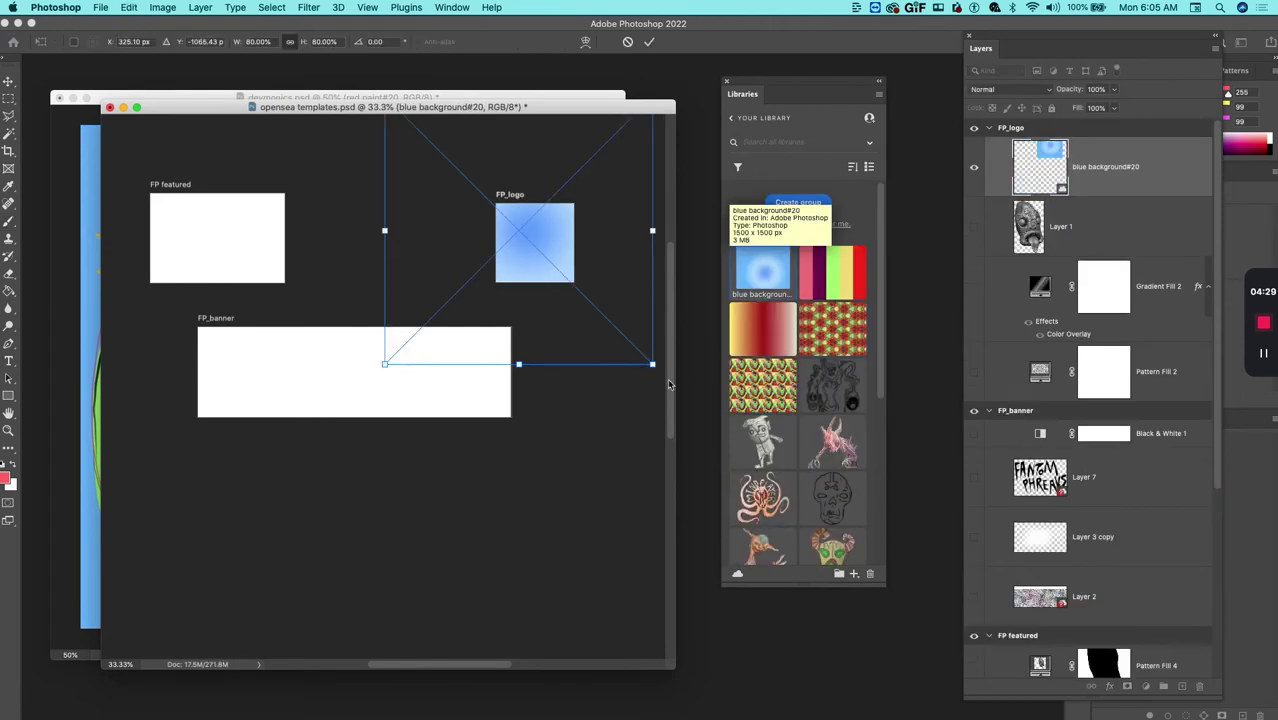
left_click_drag(652, 366, 536, 228)
left_click_drag(442, 183, 522, 262)
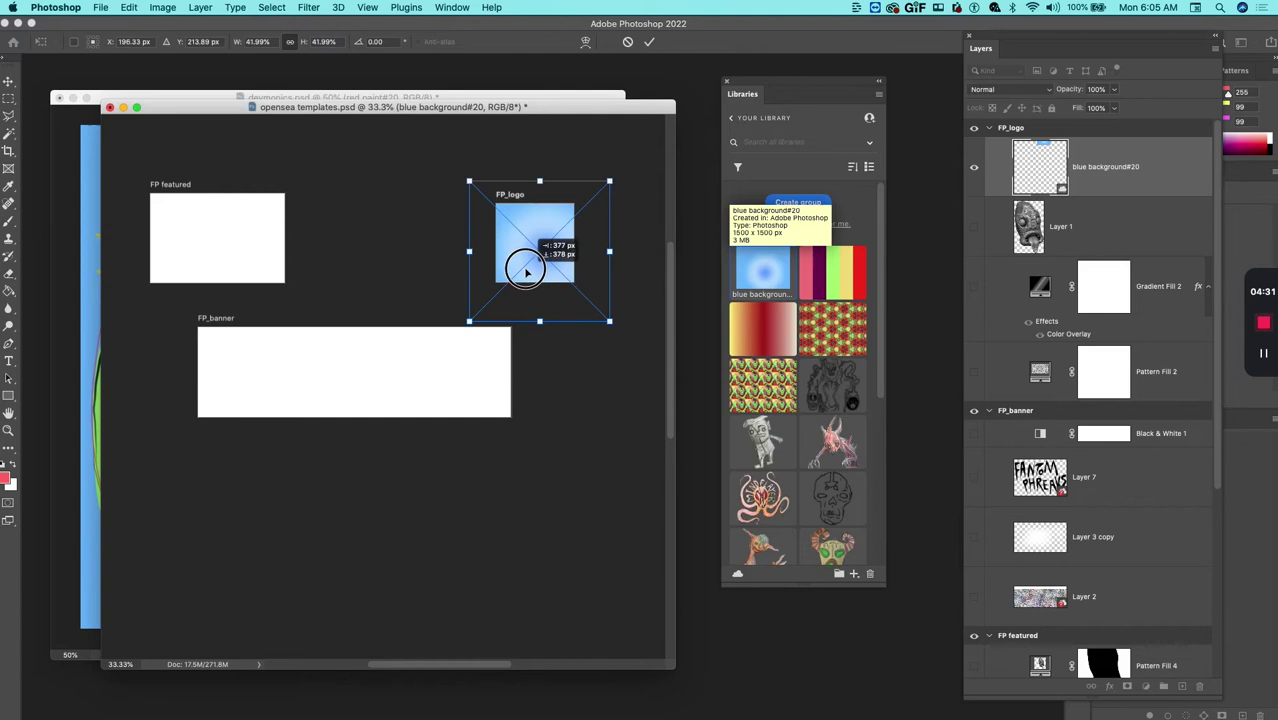
left_click_drag(603, 313, 592, 301)
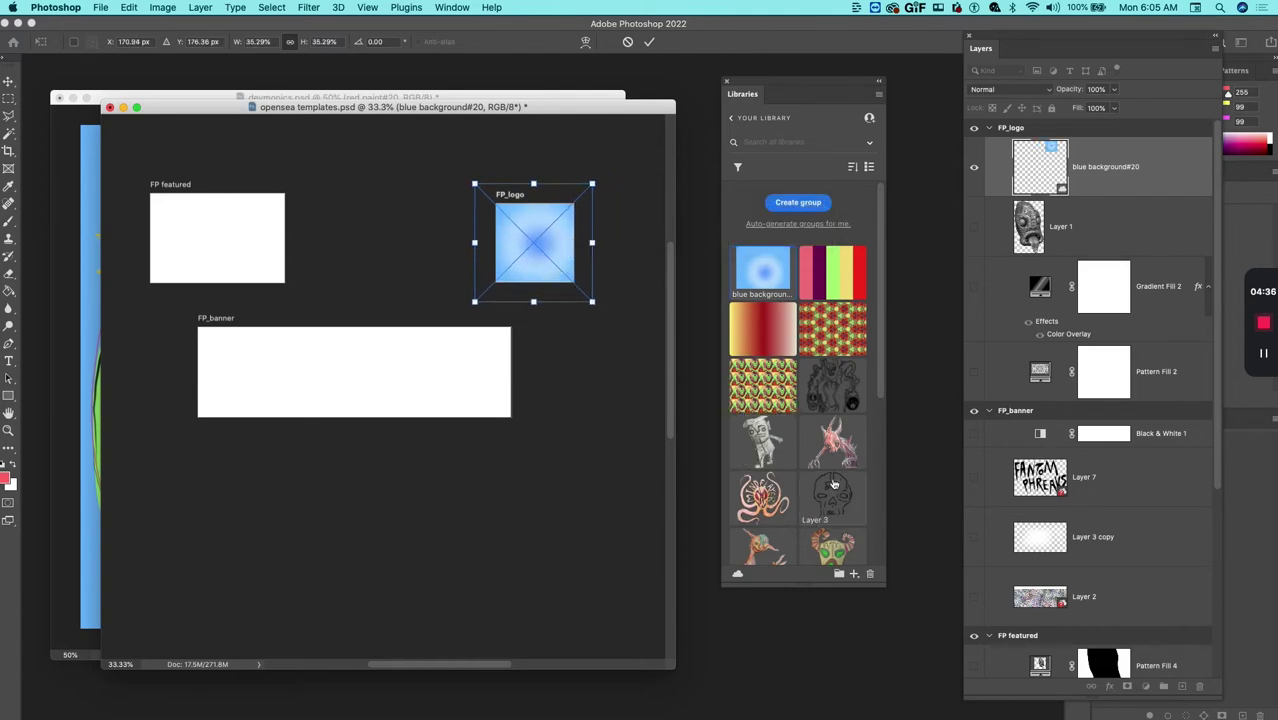
Place the green skull creature on top of the blue background and confirm
scroll(835, 485, "down", 2)
left_click_drag(835, 490, 613, 277)
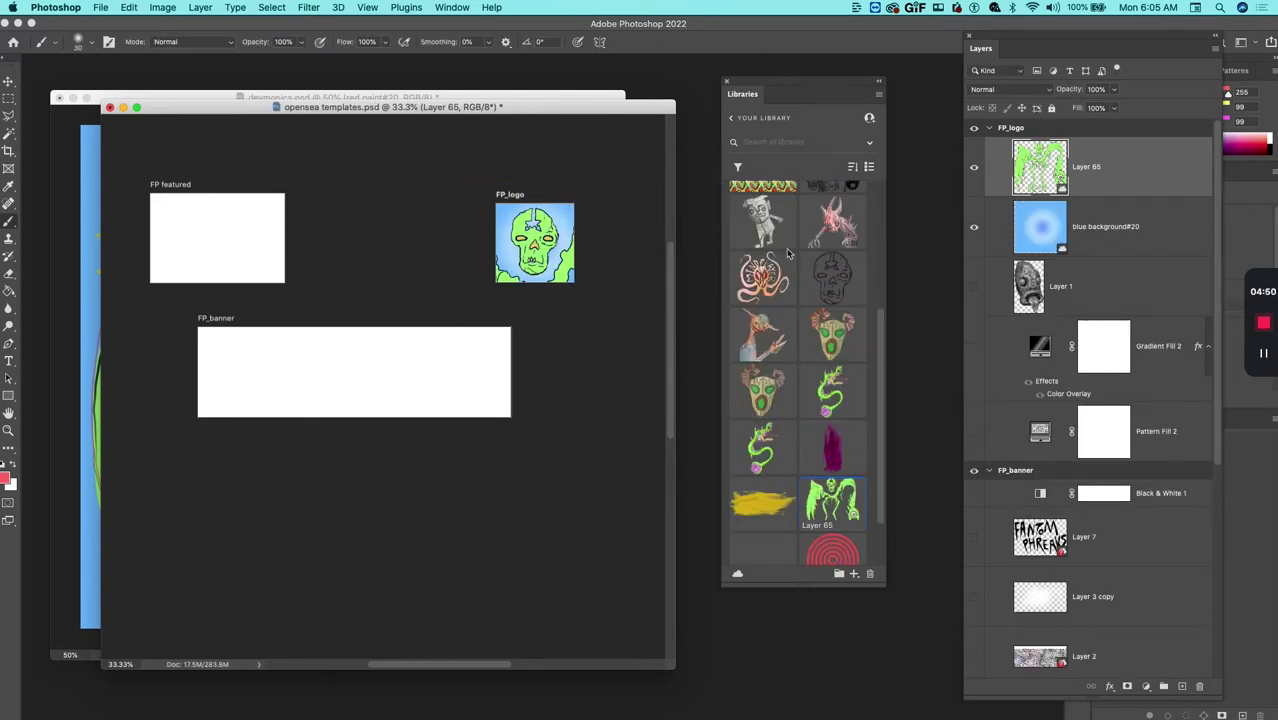
key("Return")
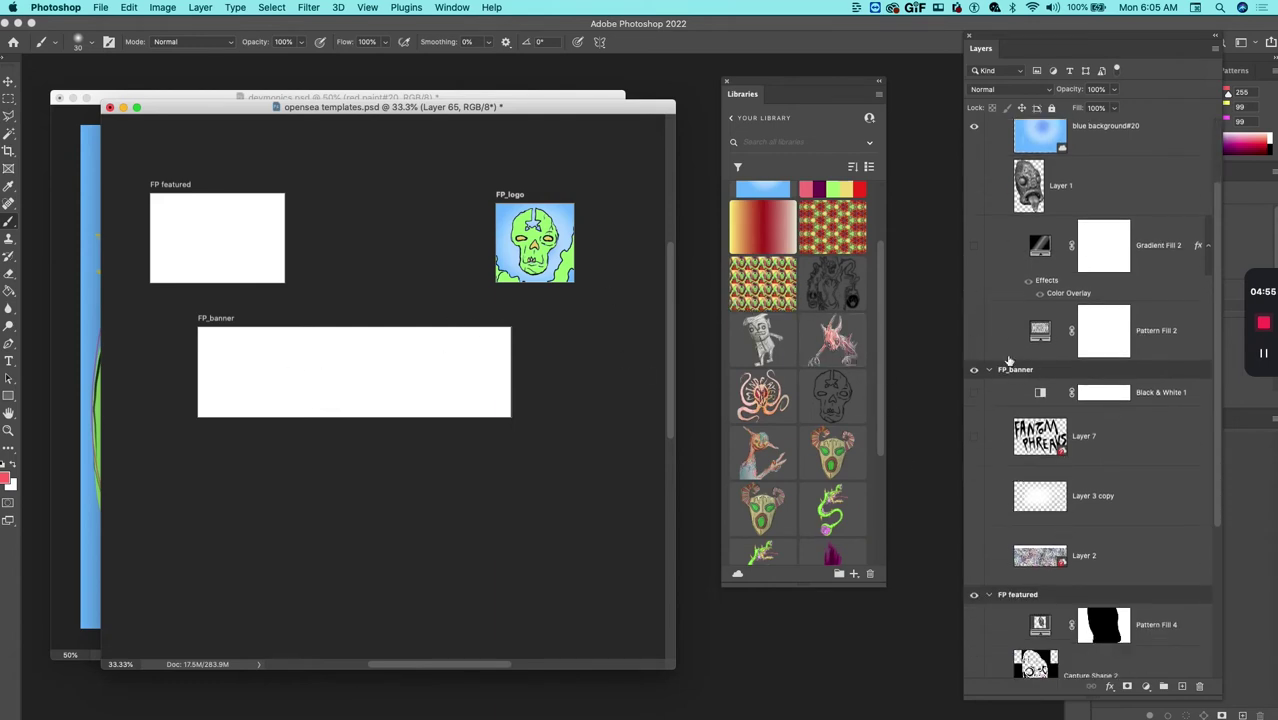
Fill the FP_banner group with the saved kaleidoscope pattern and shift it left
left_click(1012, 372)
scroll(985, 320, "down", 2)
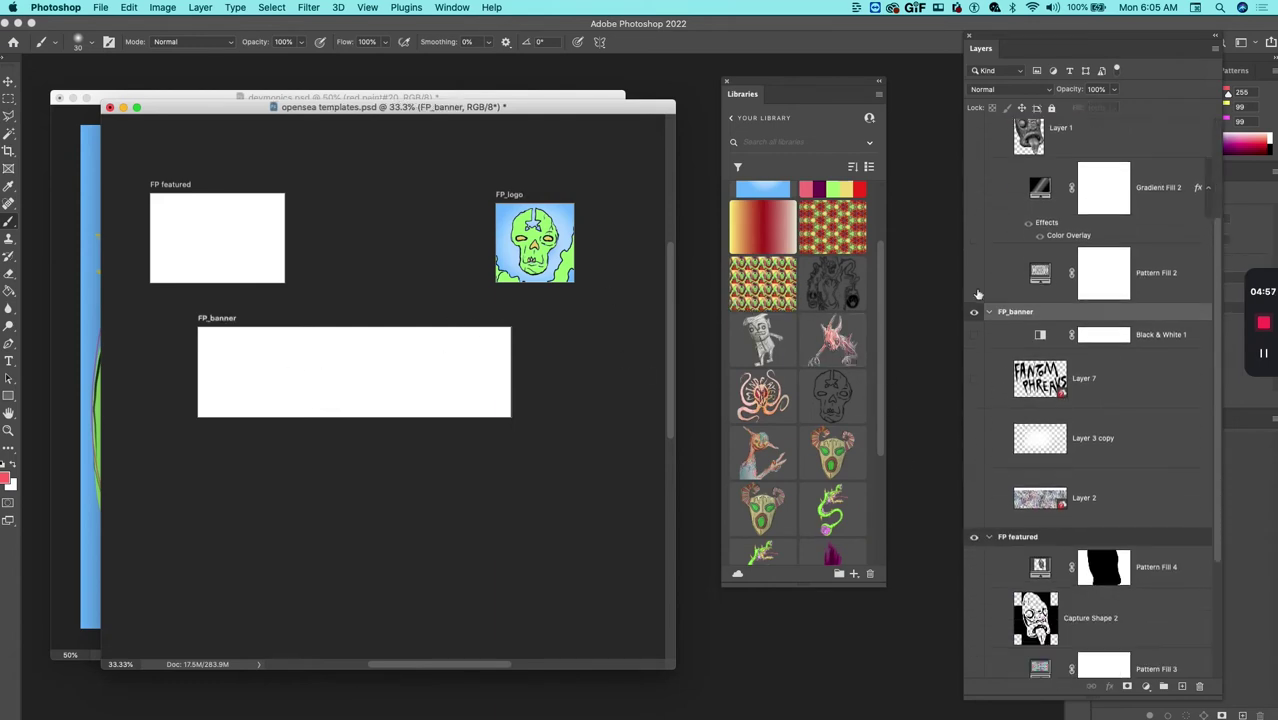
left_click_drag(835, 232, 318, 374)
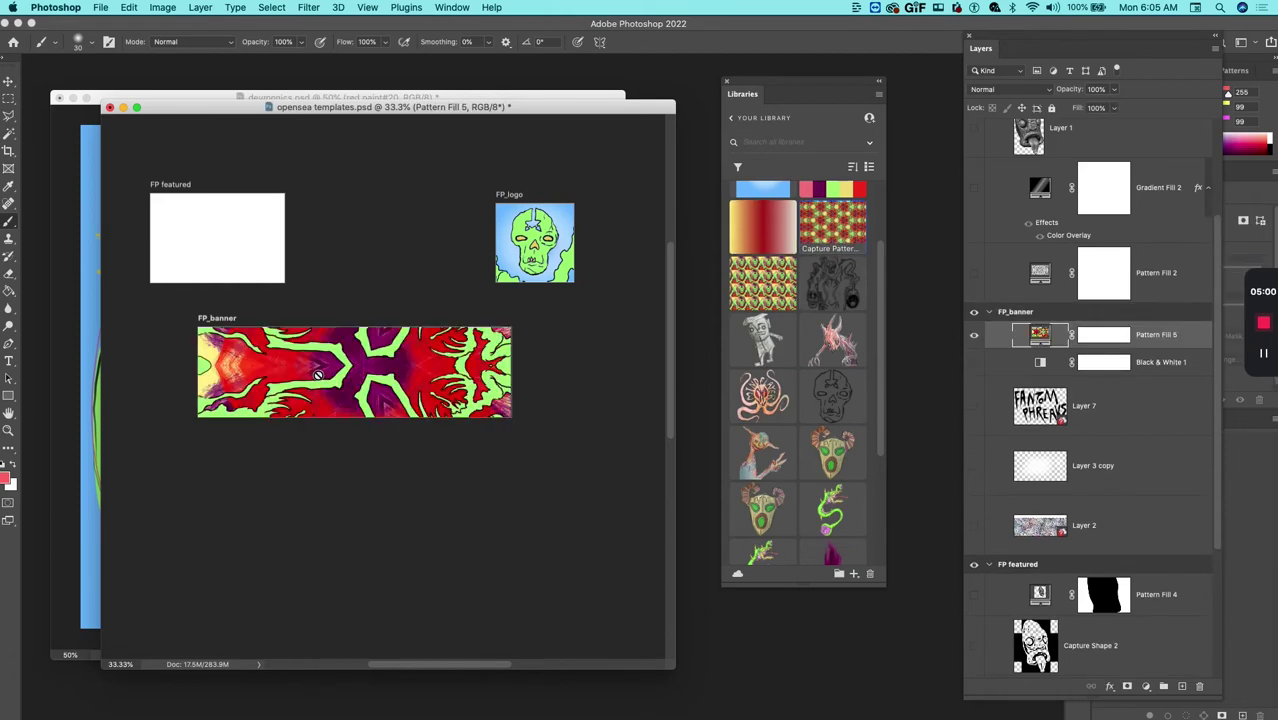
key("v")
mouse_move(457, 393)
left_mouse_down()
mouse_move(255, 405)
mouse_move(268, 405)
left_mouse_up()
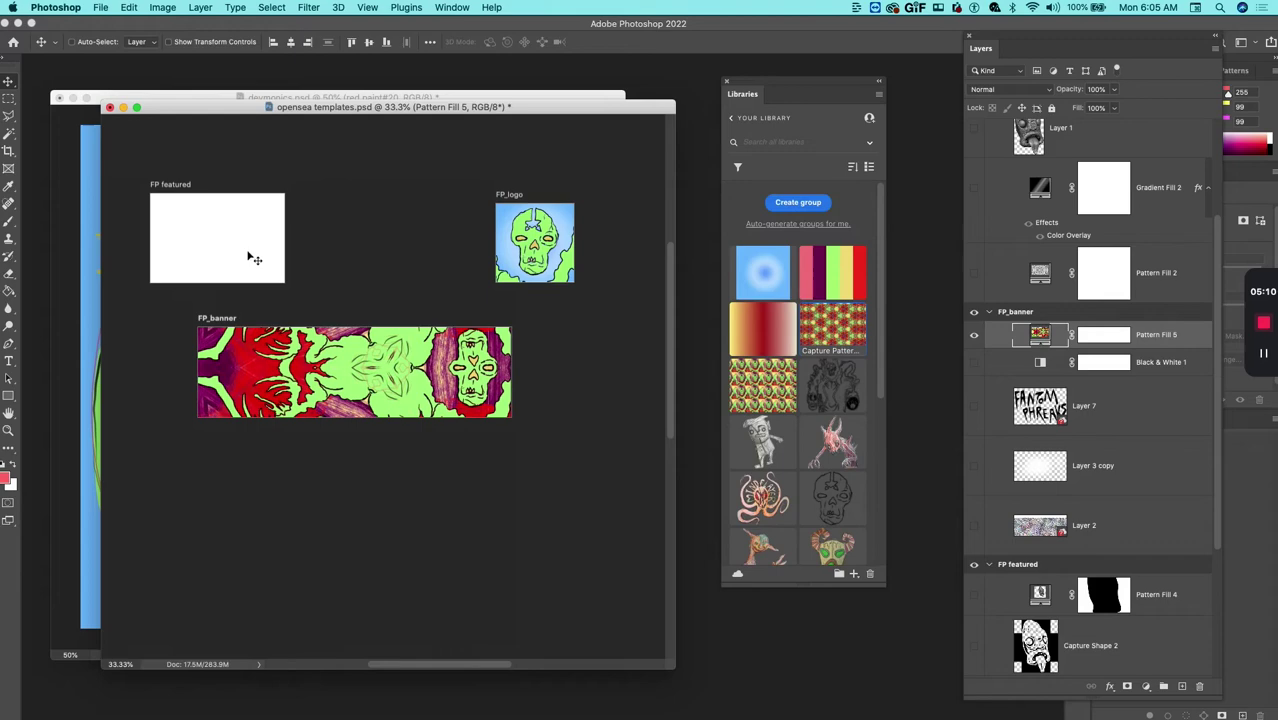
Select the FP featured artboard holding the green mushroom creature over the orange gradient
scroll(1093, 315, "up", 3)
scroll(1093, 315, "down", 5)
left_click(1060, 352)
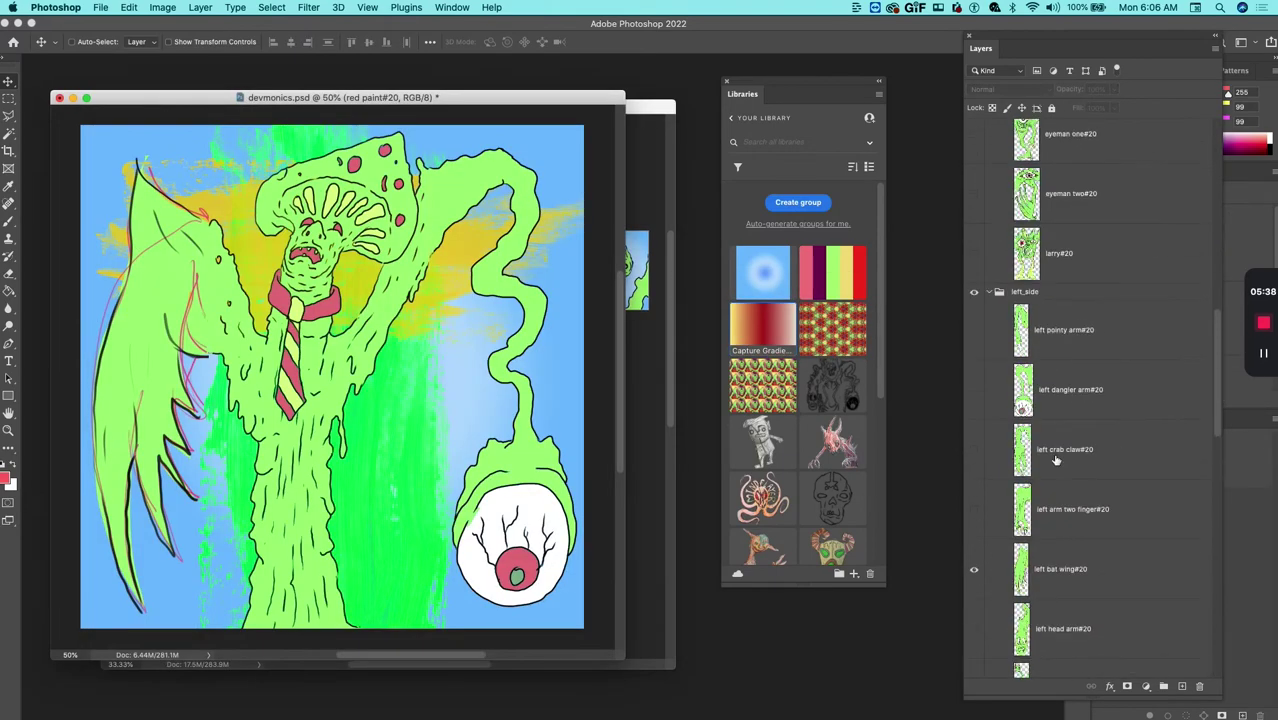
scroll(1054, 454, "up", 8)
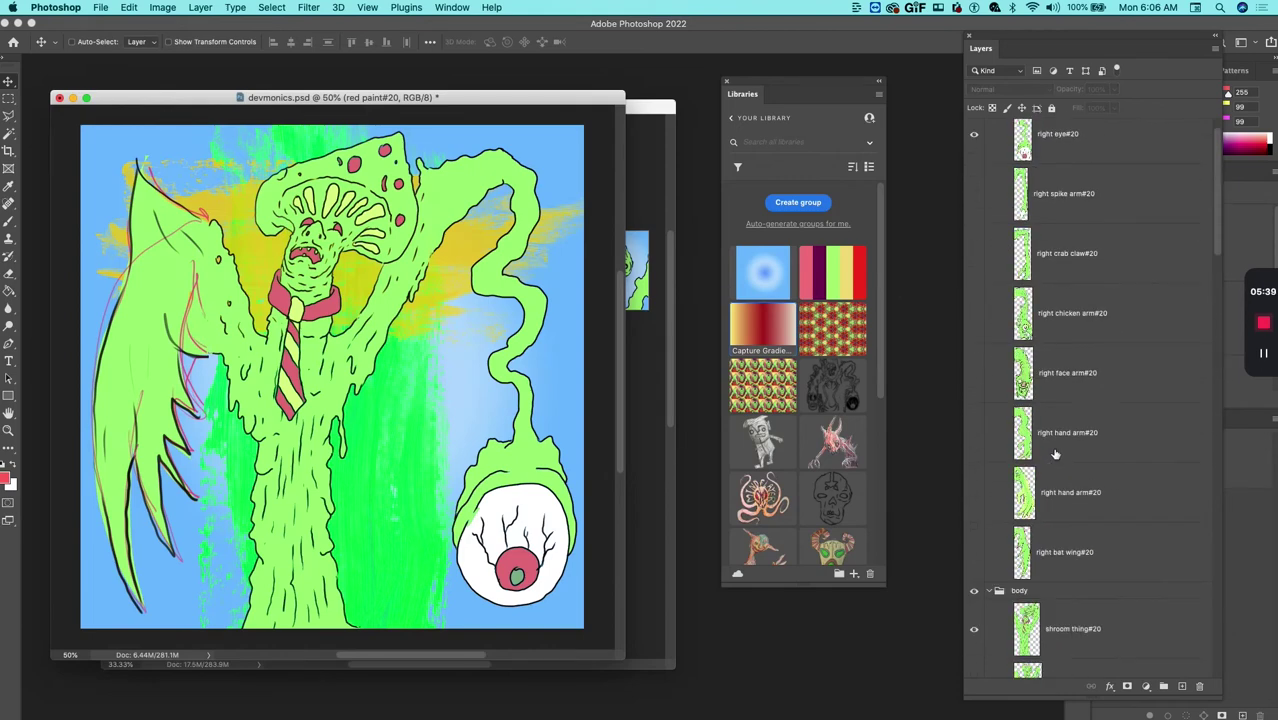
scroll(995, 300, "down", 15)
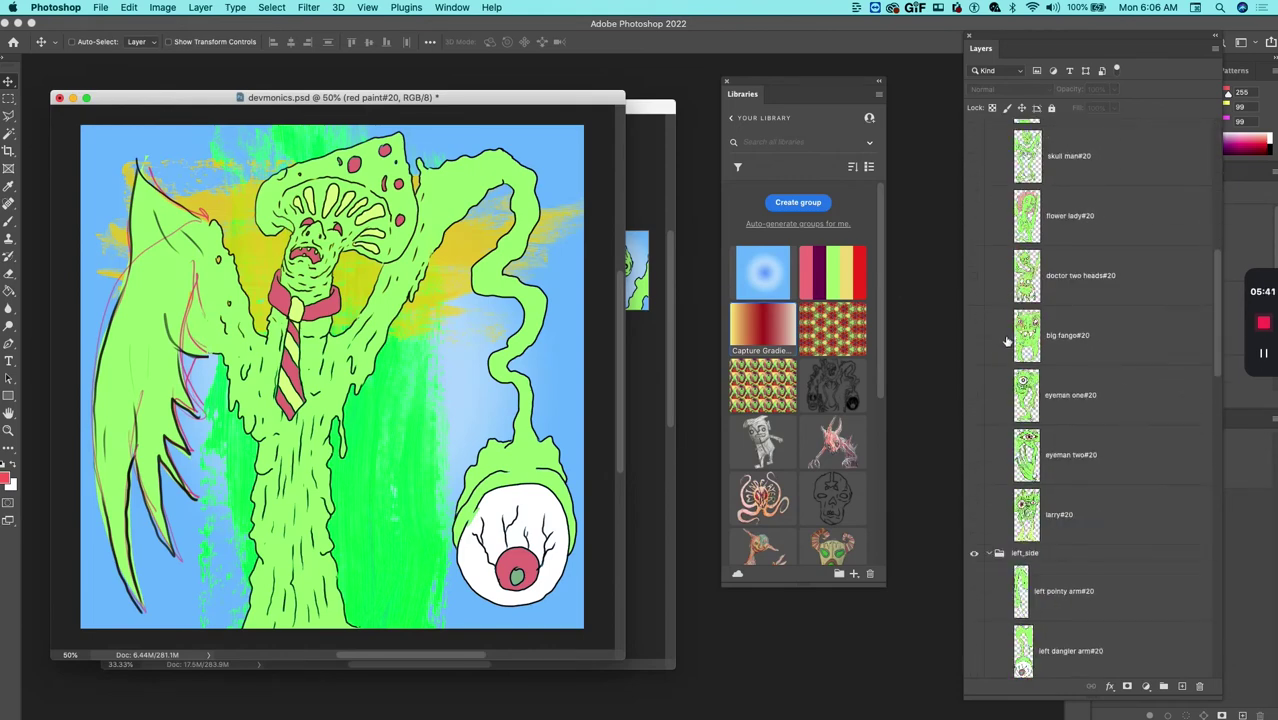
scroll(1008, 352, "down", 10)
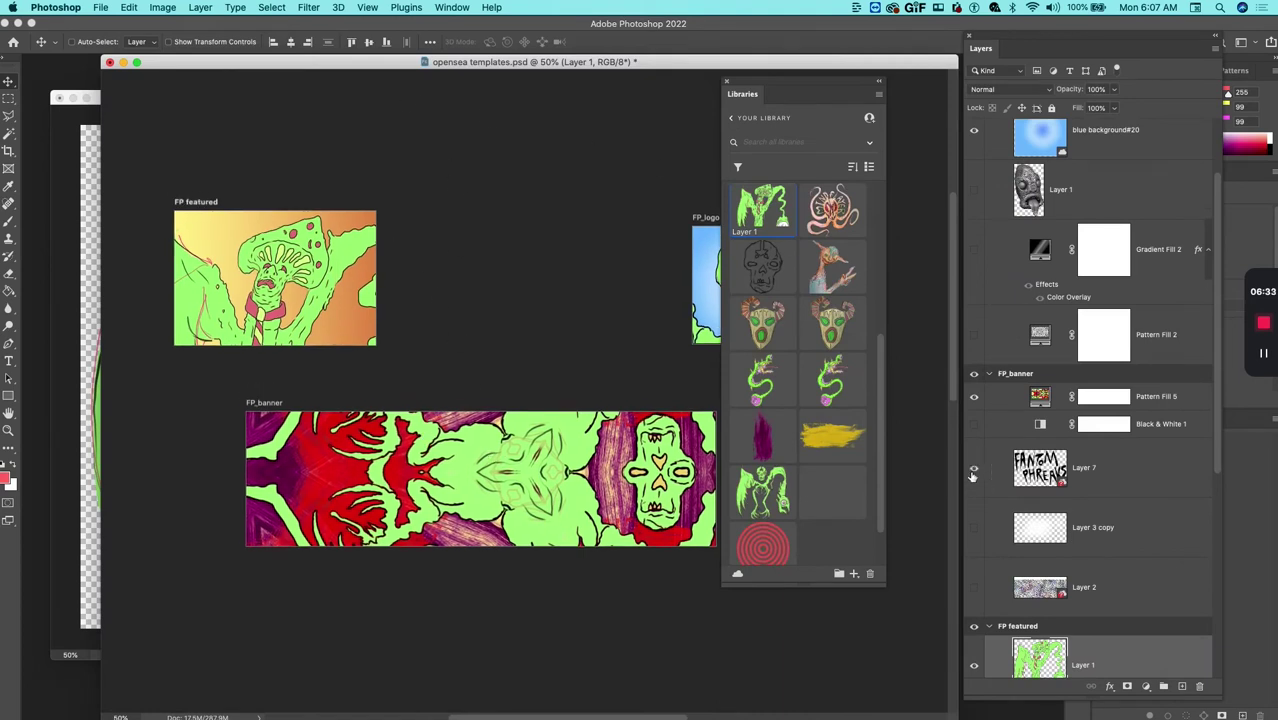
Move Layer 7 (FANTOM PHREAKS) to the top of FP_banner, leaving it hidden
left_click_drag(1040, 467, 1040, 400)
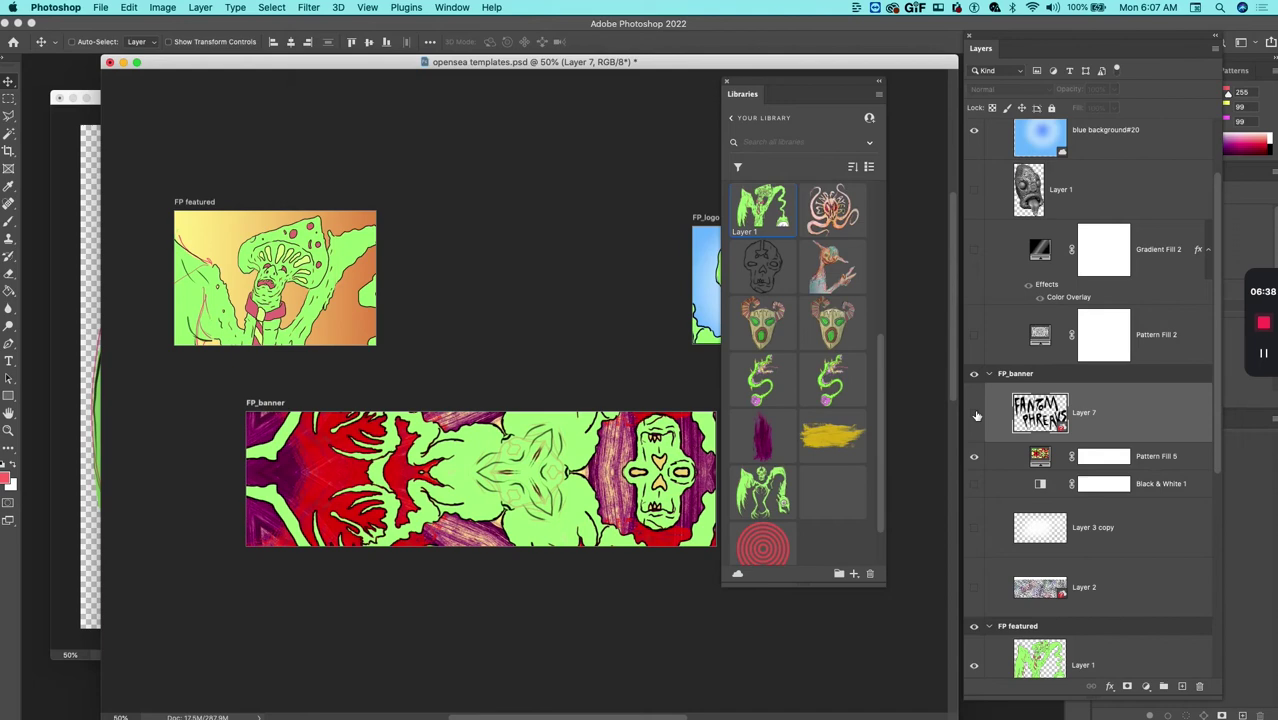
left_click(975, 413)
left_click(975, 413)
scroll(1032, 563, "down", 5)
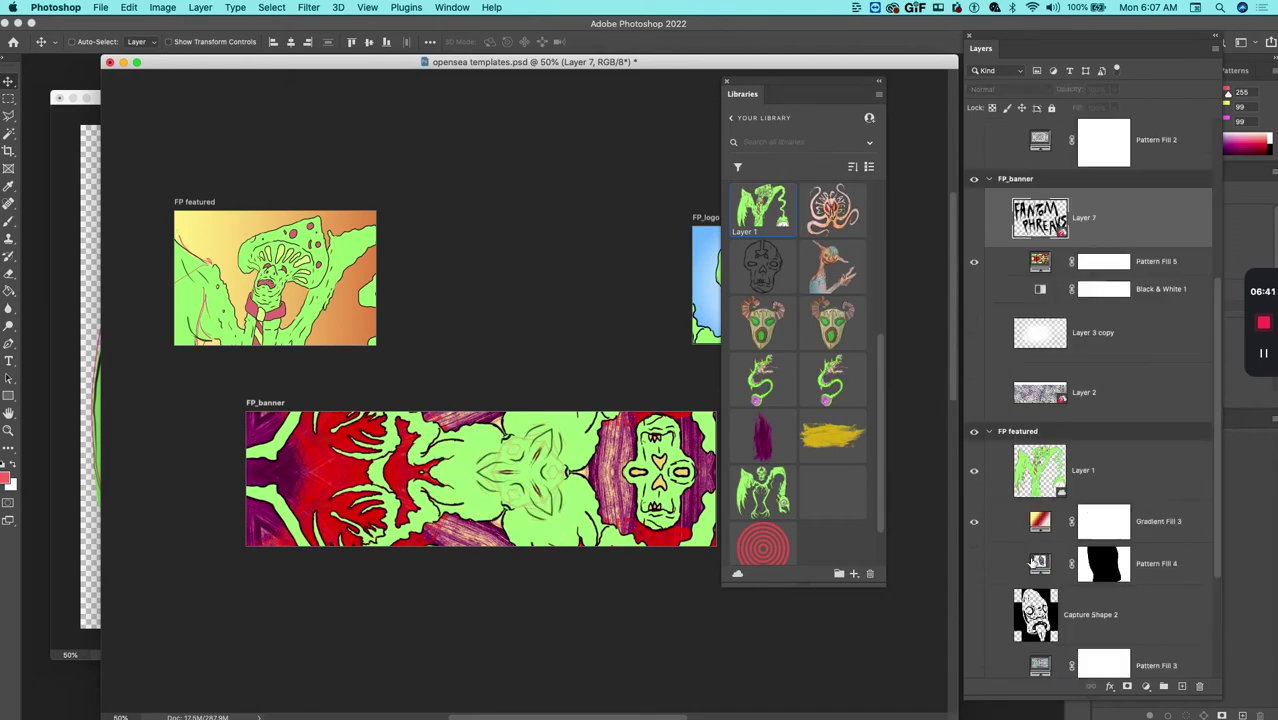
scroll(1035, 563, "up", 2)
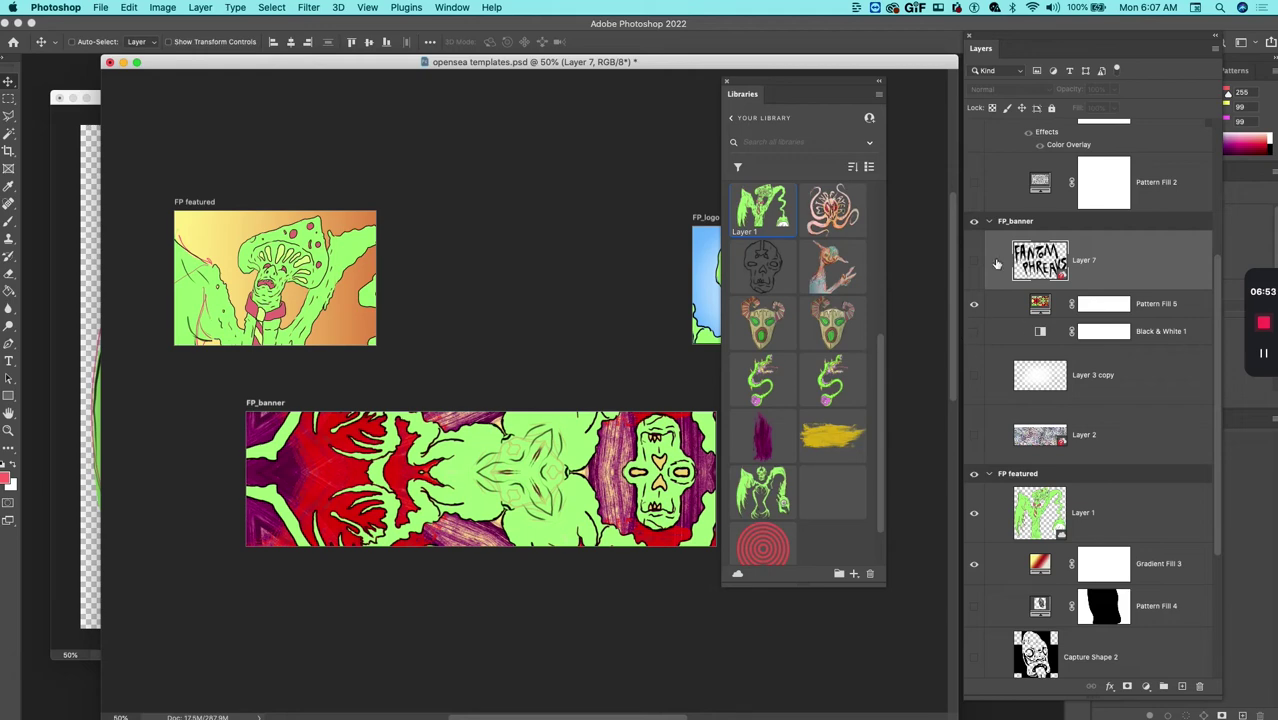
left_click_drag(168, 65, 93, 53)
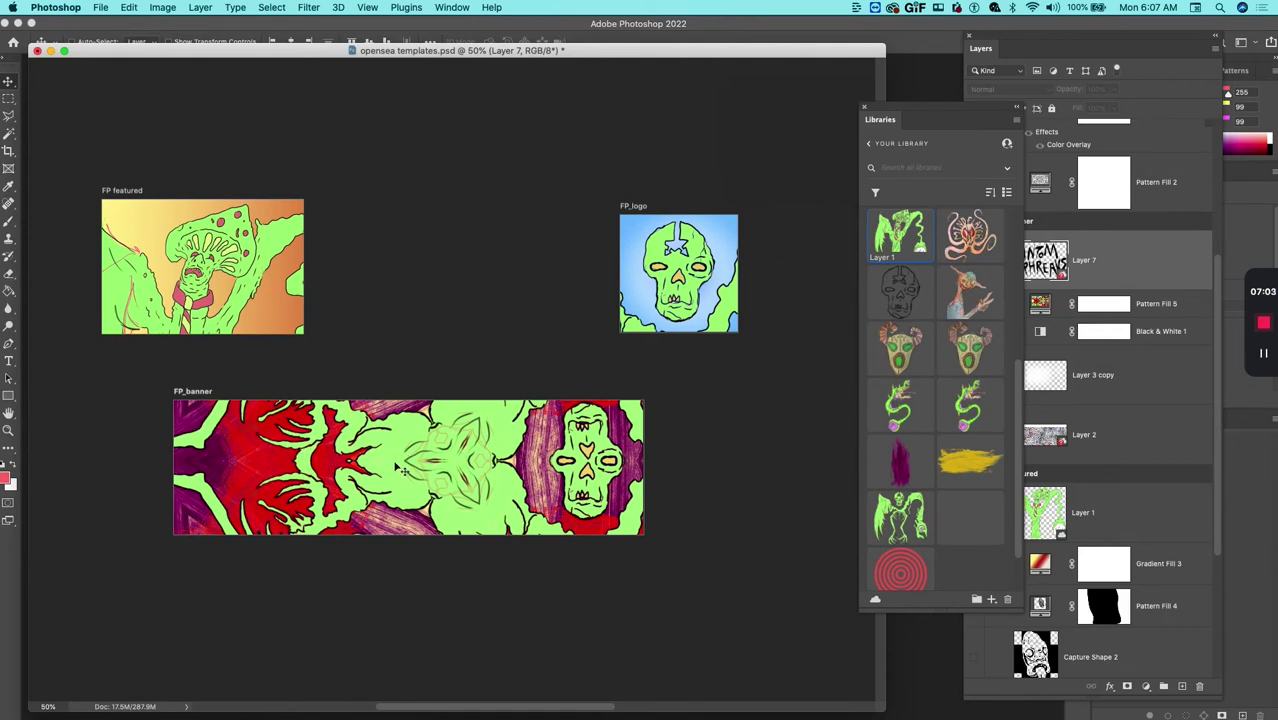
Type Devmonics as a new text layer on the FP_banner artboard
key("t")
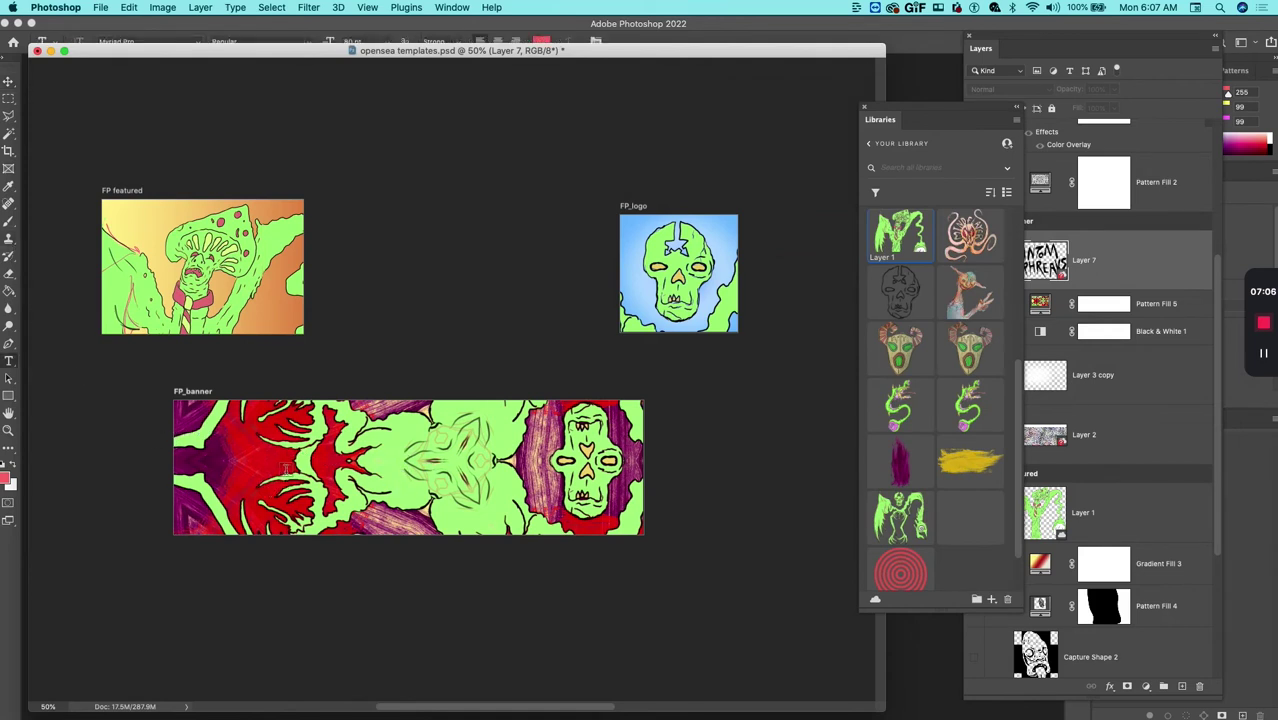
left_click(330, 462)
key("BackSpace")
type("D")
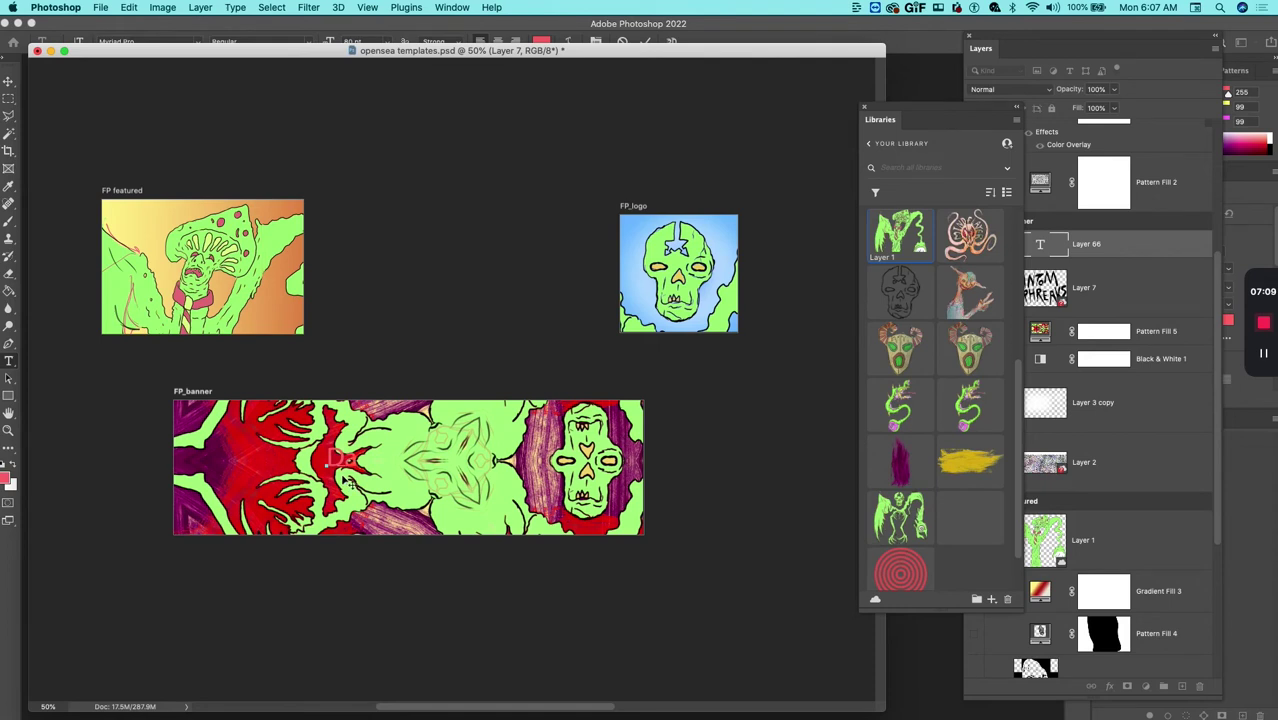
type("aymonic")
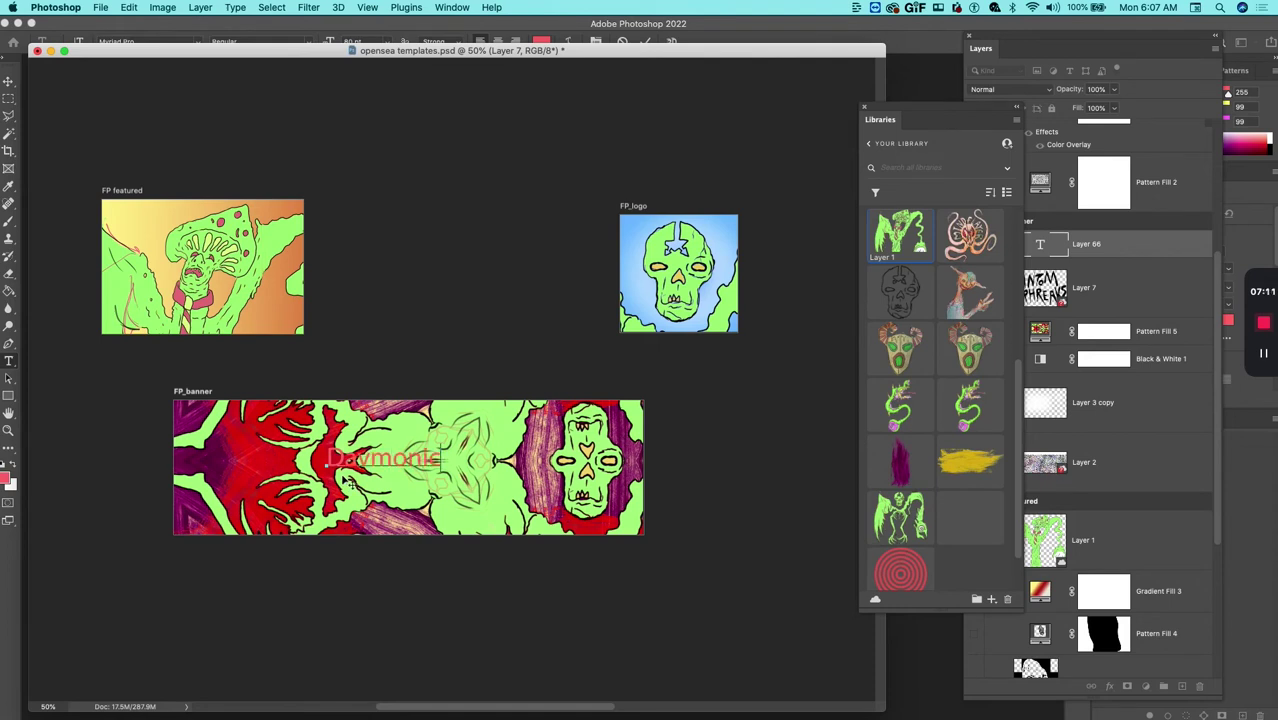
type("s")
key("super+a")
key("super+shift+period")
key("super+shift+period")
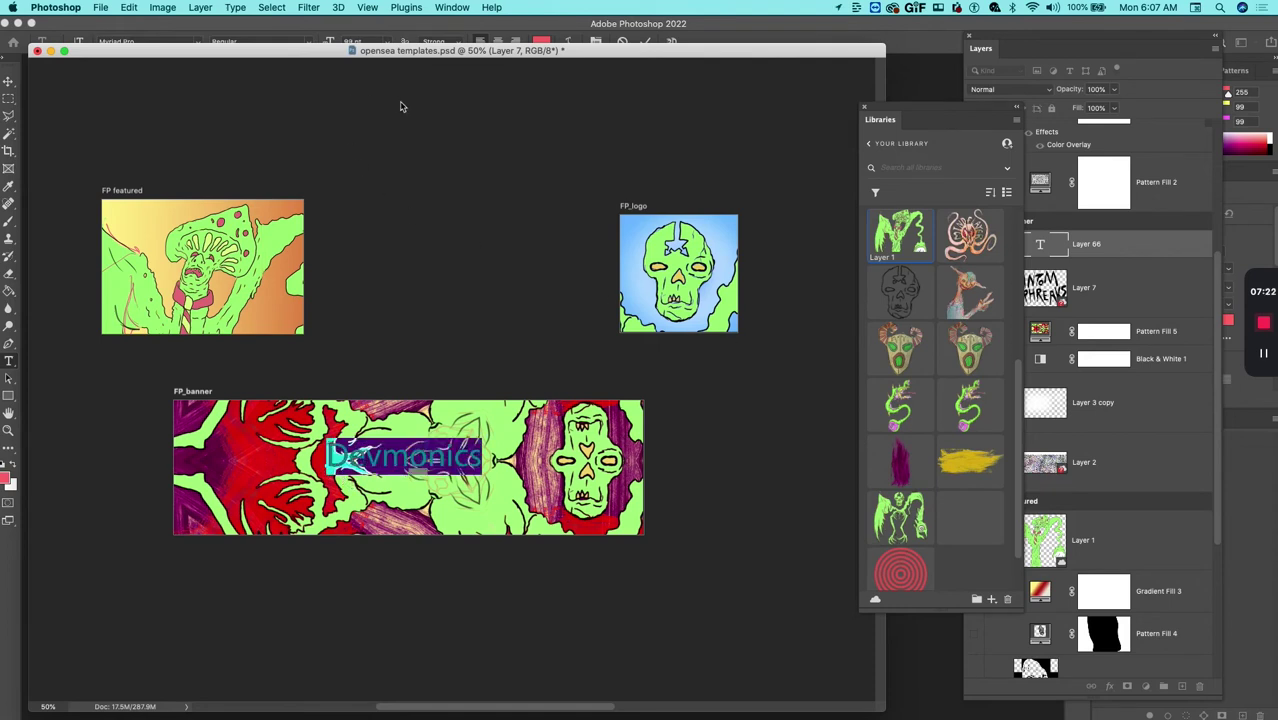
Set the Devmonics text font to Abolition
left_click(238, 8)
mouse_move(266, 103)
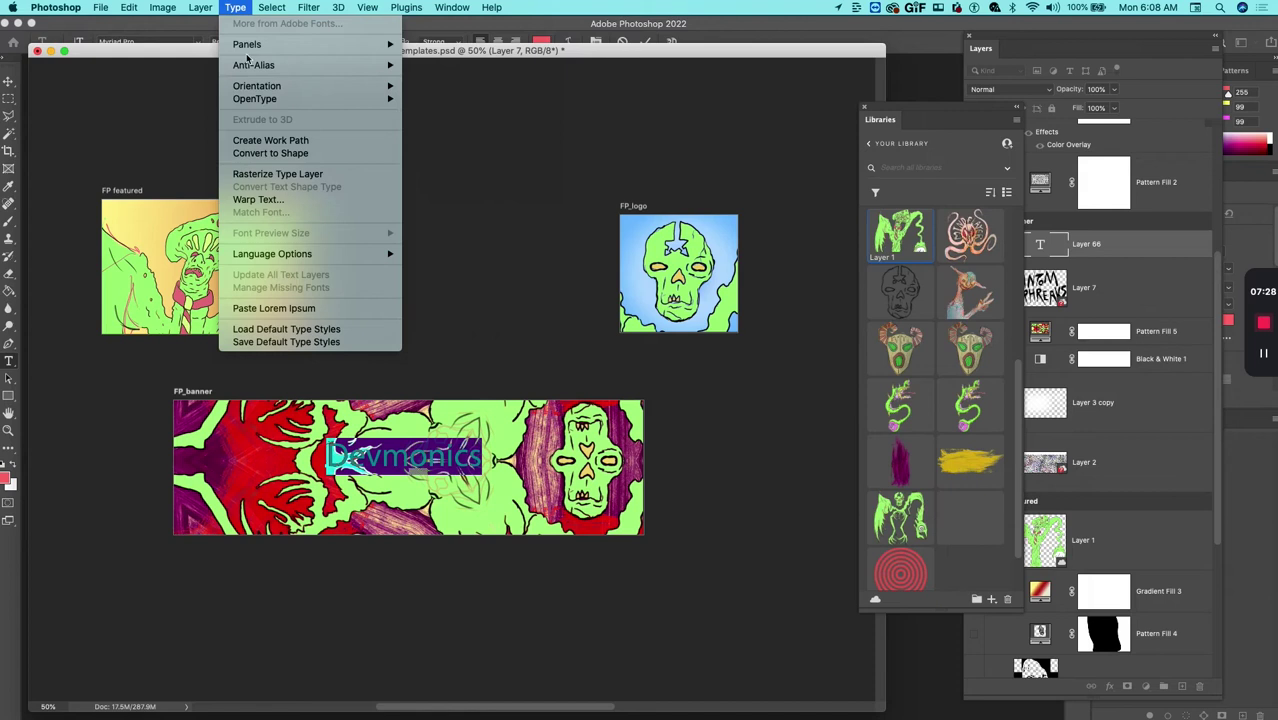
mouse_move(250, 50)
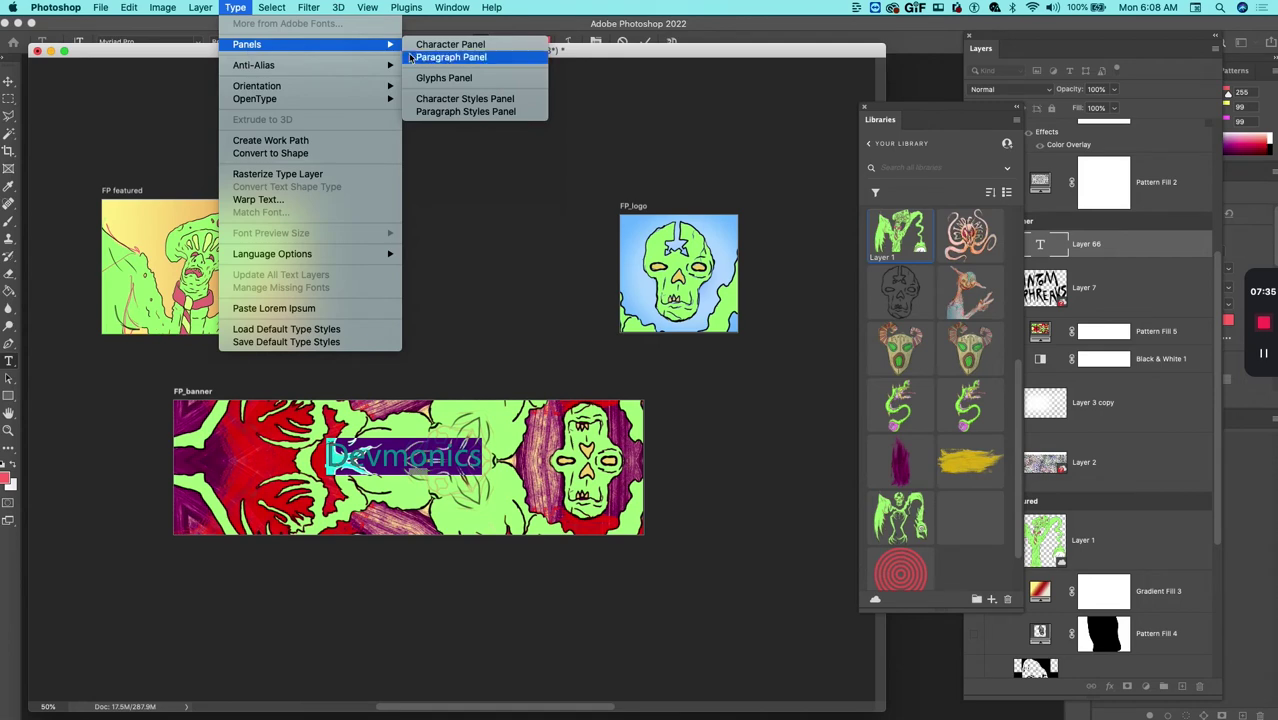
left_click(451, 57)
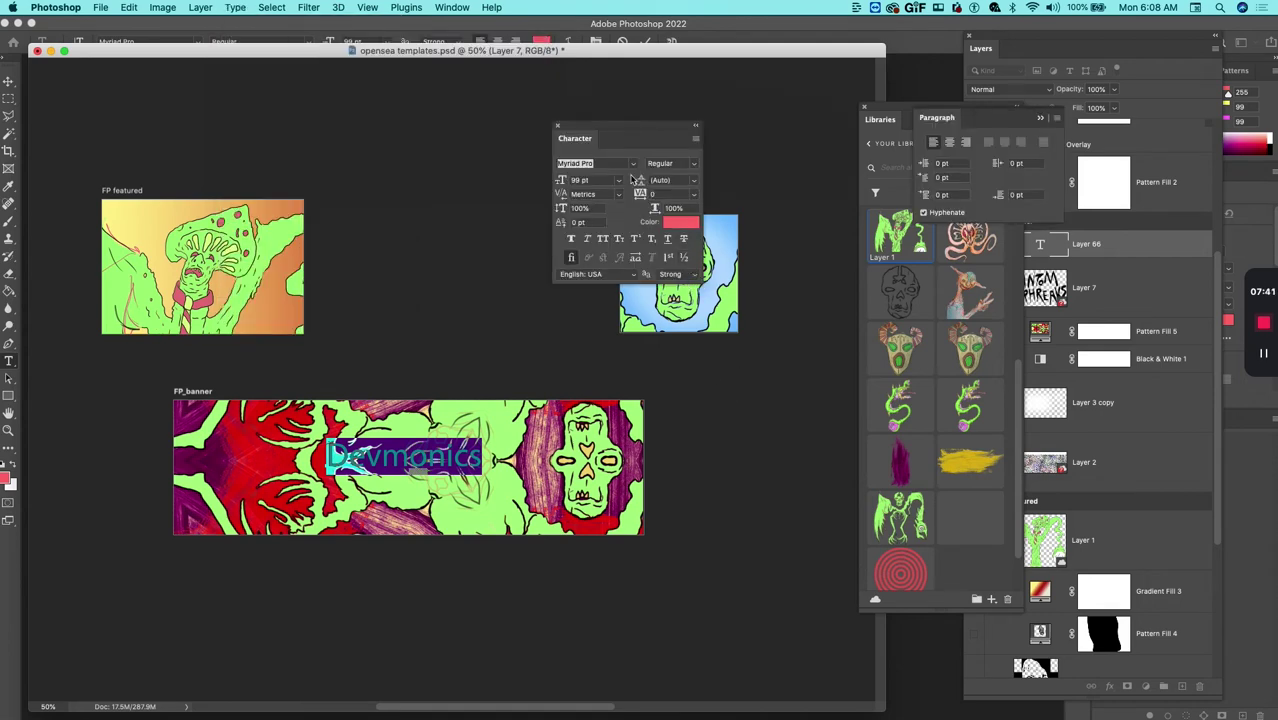
left_click(632, 163)
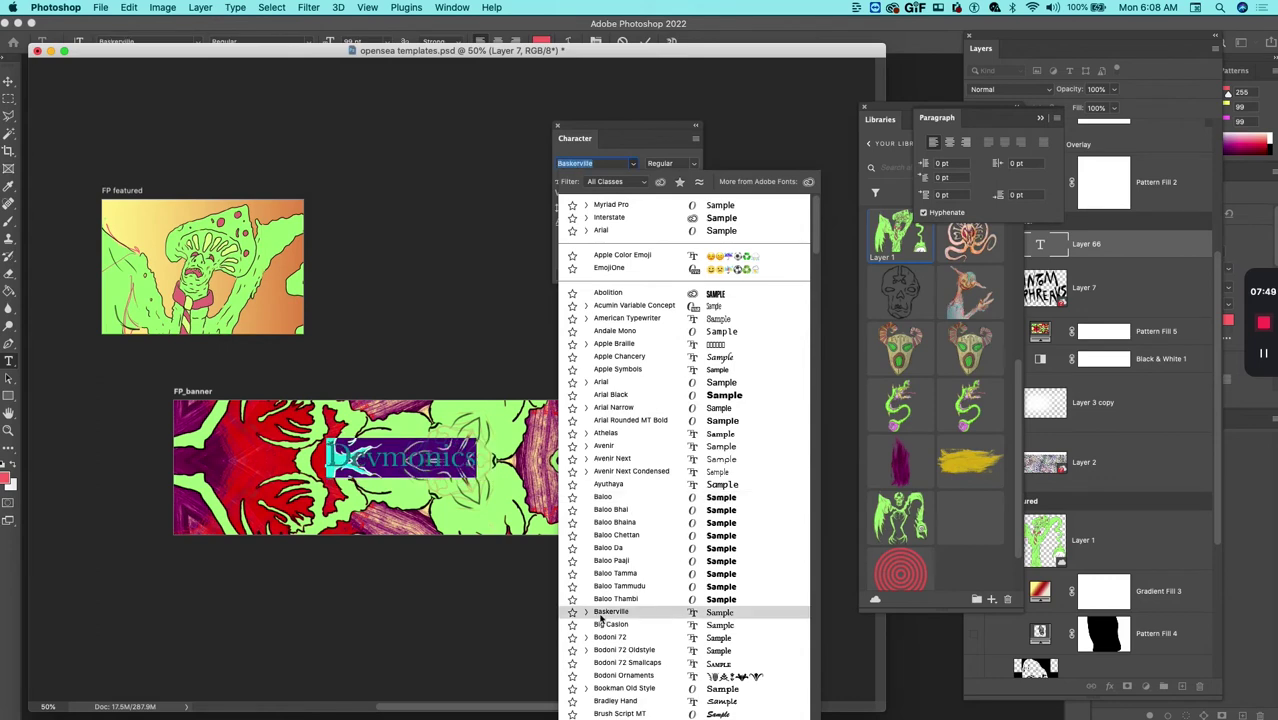
left_click(606, 292)
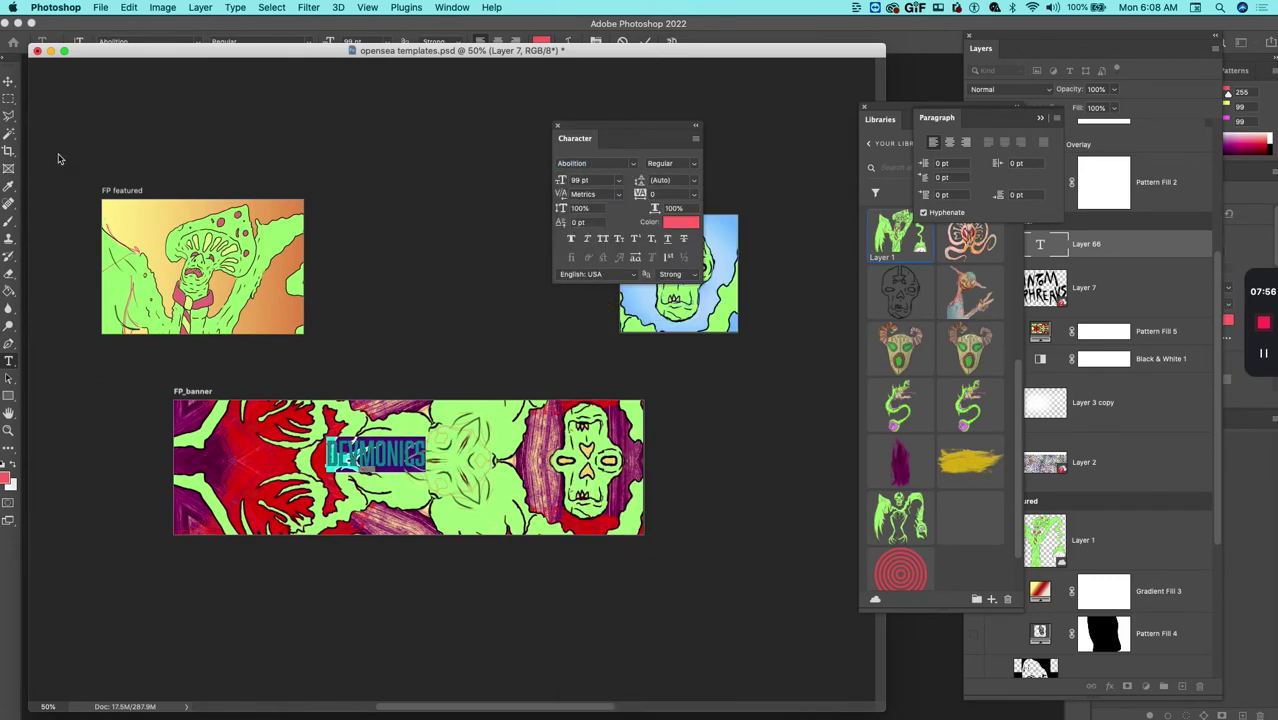
Scale the DEVMONICS text up across the banner's middle and tidy the panels
left_click(9, 81)
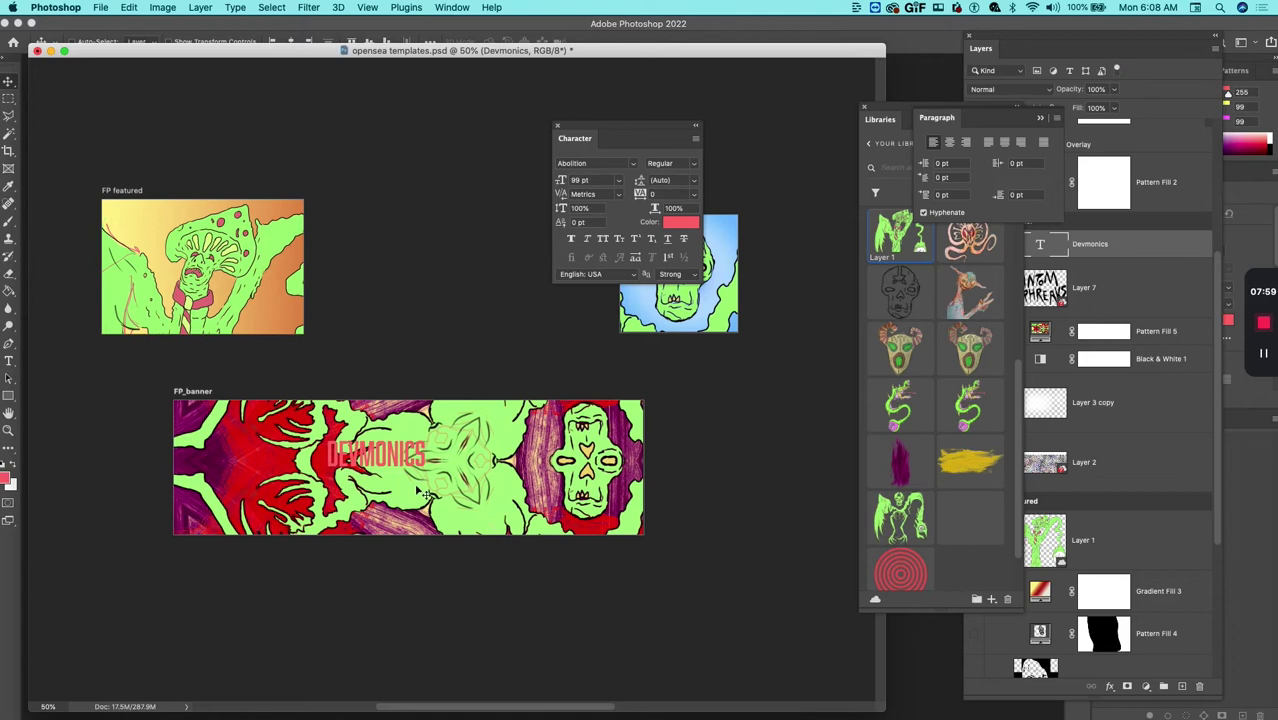
key("ctrl+t")
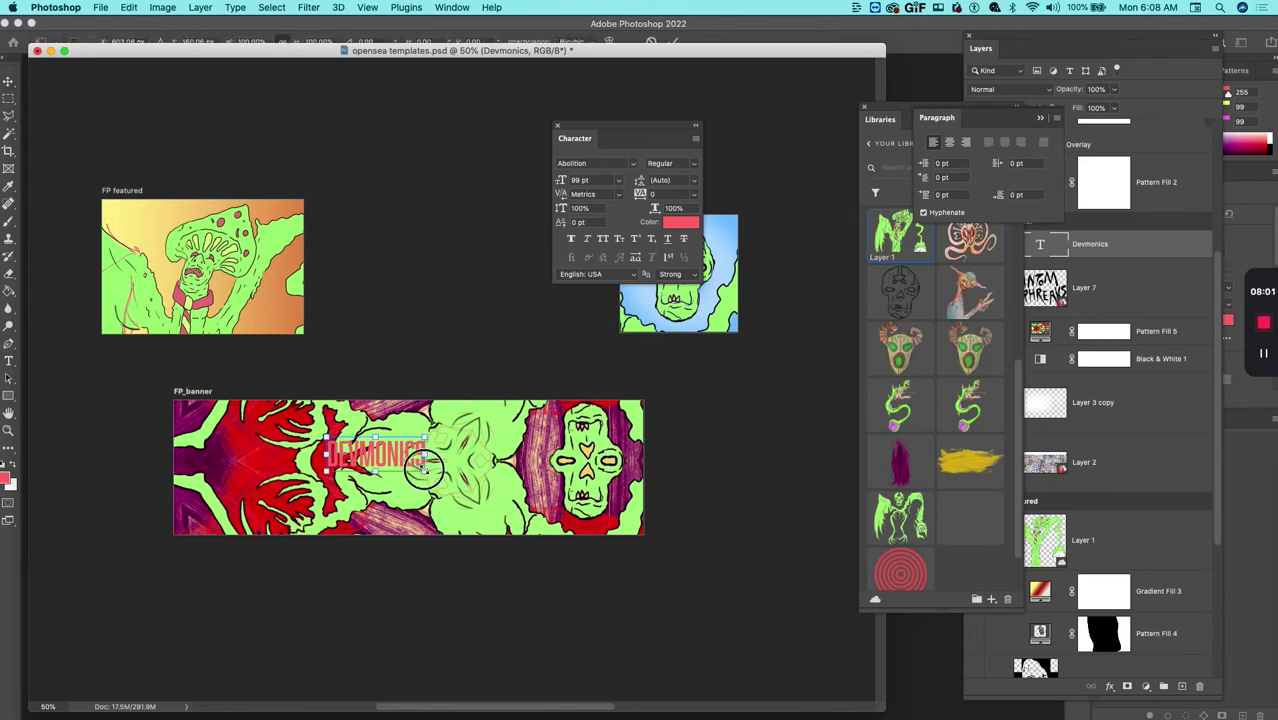
left_click_drag(428, 472, 535, 512)
mouse_move(470, 480)
left_mouse_down()
mouse_move(422, 479)
mouse_move(518, 517)
mouse_move(450, 465)
mouse_move(430, 466)
mouse_move(450, 470)
left_mouse_up()
key("Return")
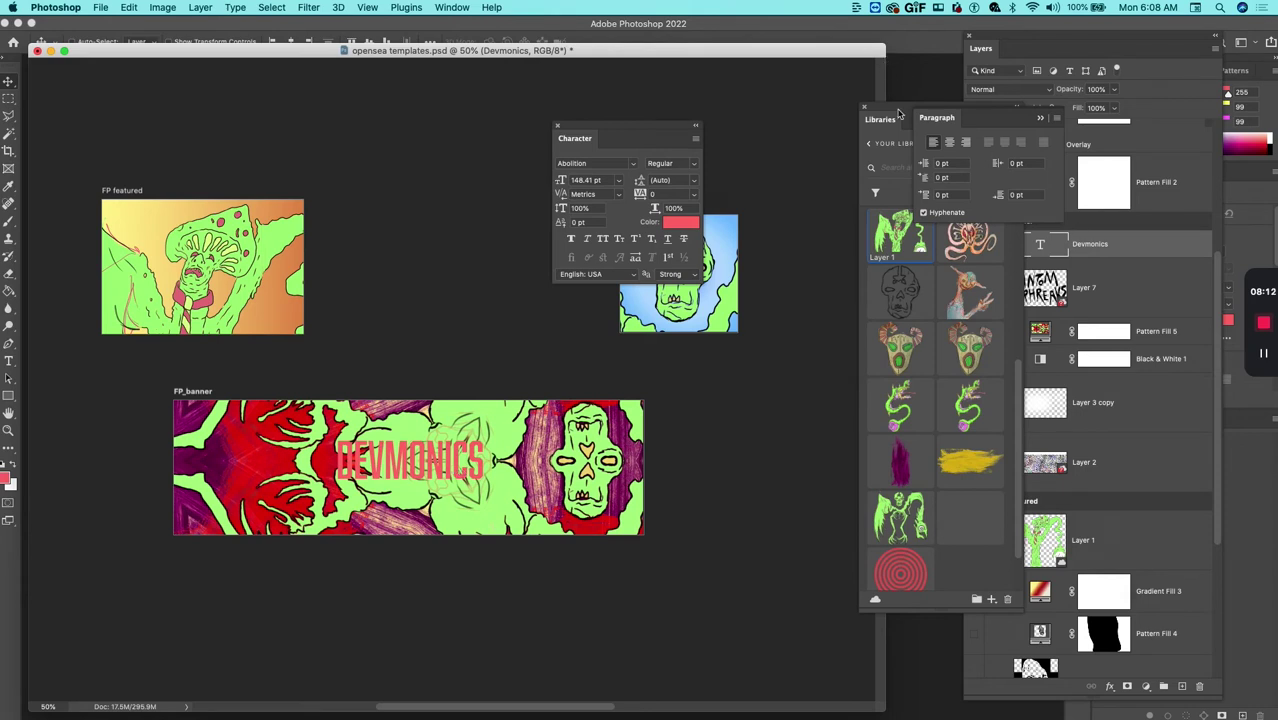
left_click_drag(898, 113, 792, 78)
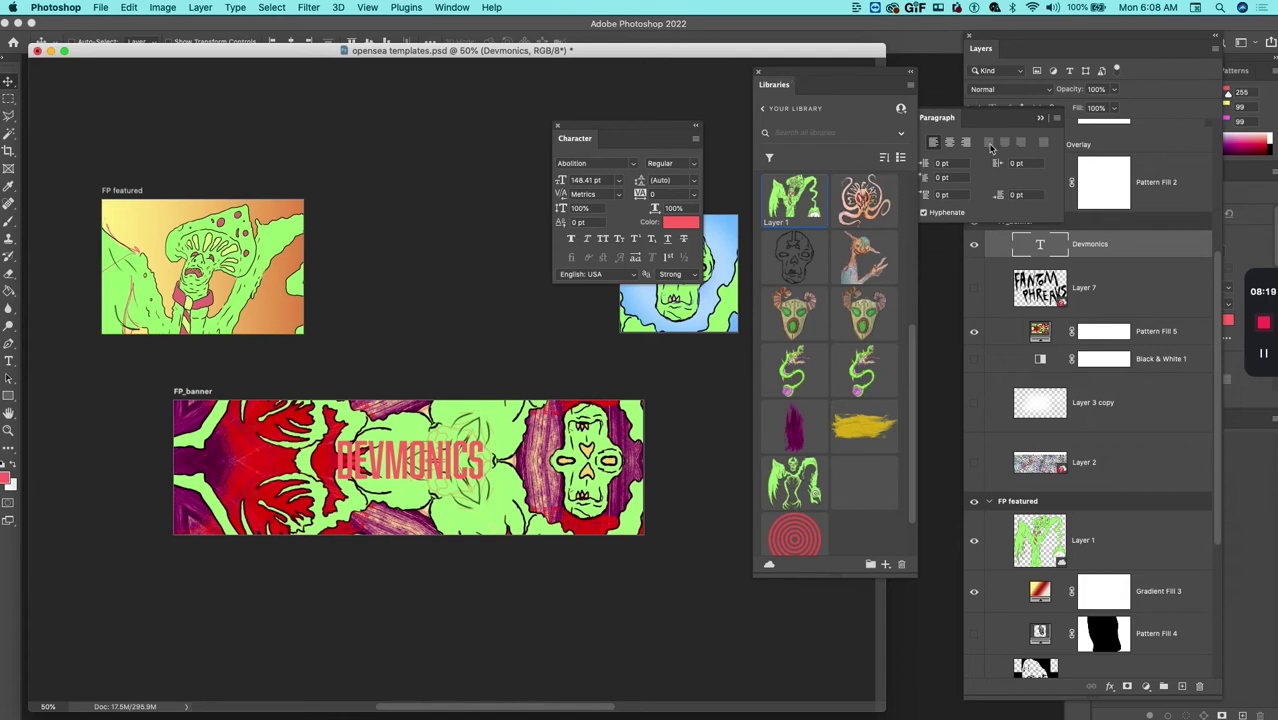
left_click_drag(975, 124, 451, 137)
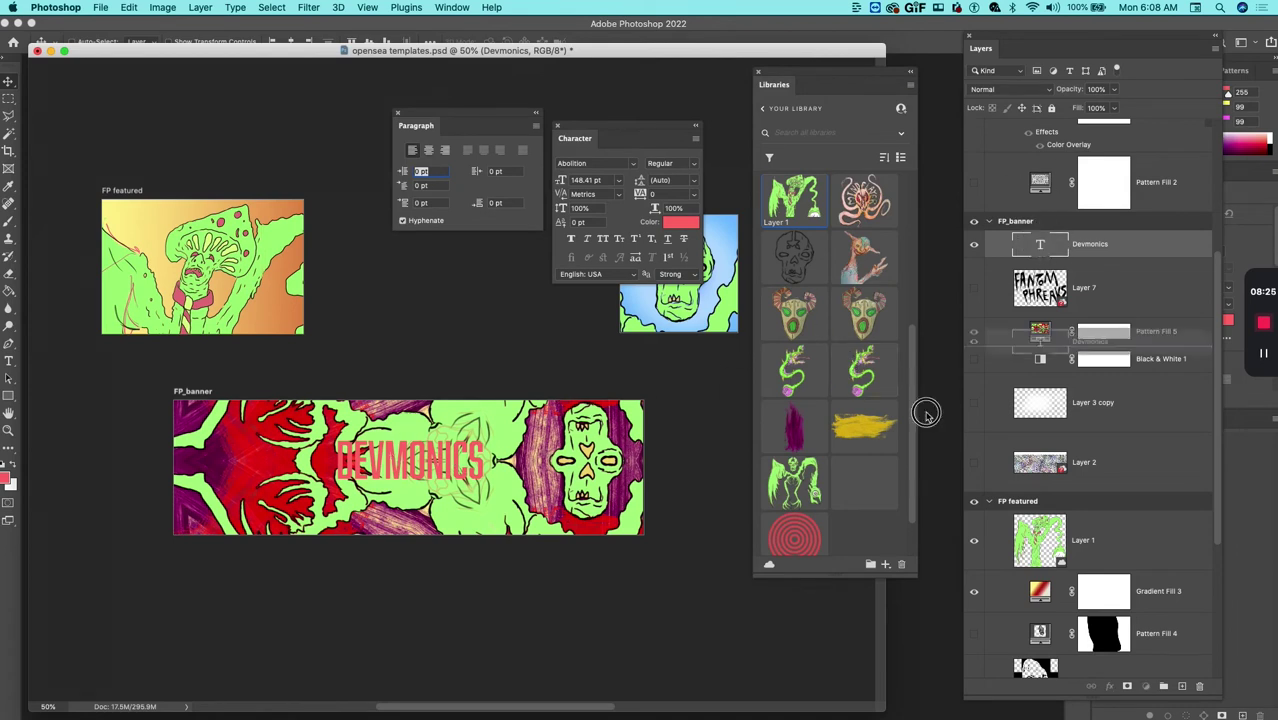
Place the yellow Layer 54 copy stroke on the banner, stacked beneath the Devmonics text layer
scroll(860, 540, "up", 2)
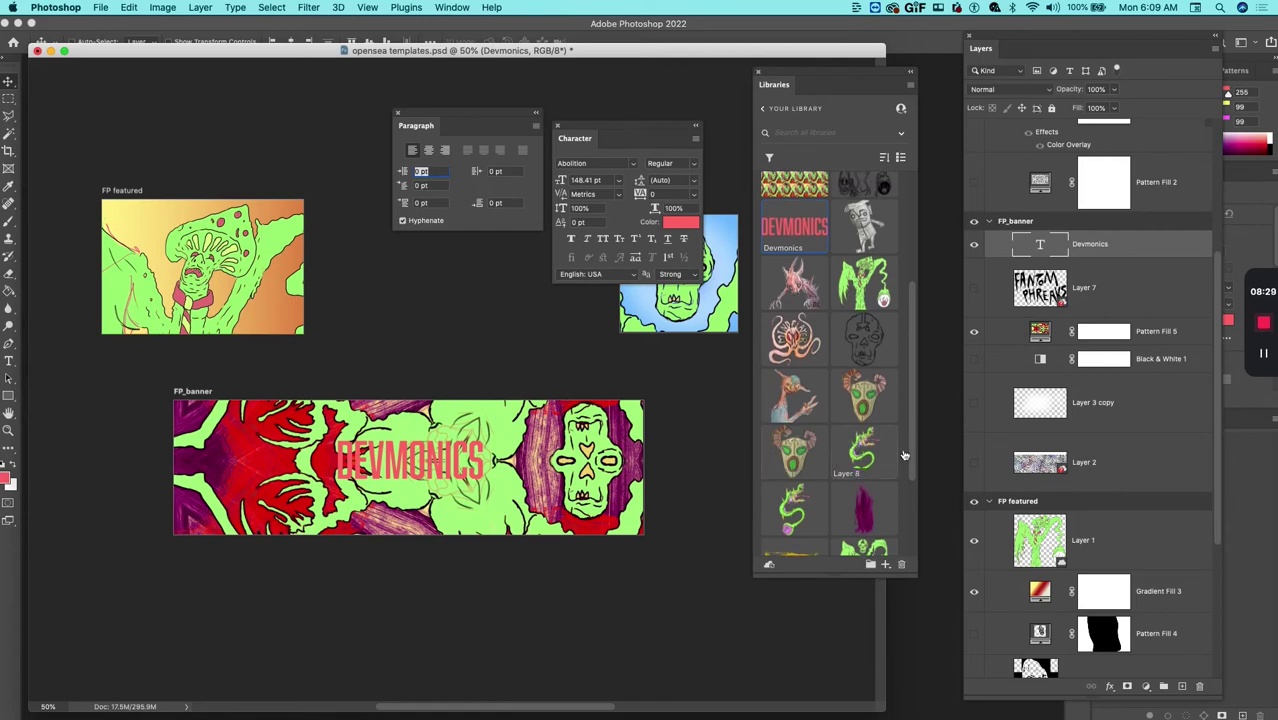
scroll(1090, 420, "down", 5)
scroll(797, 441, "down", 3)
left_click_drag(797, 441, 434, 457)
scroll(1067, 130, "down", 3)
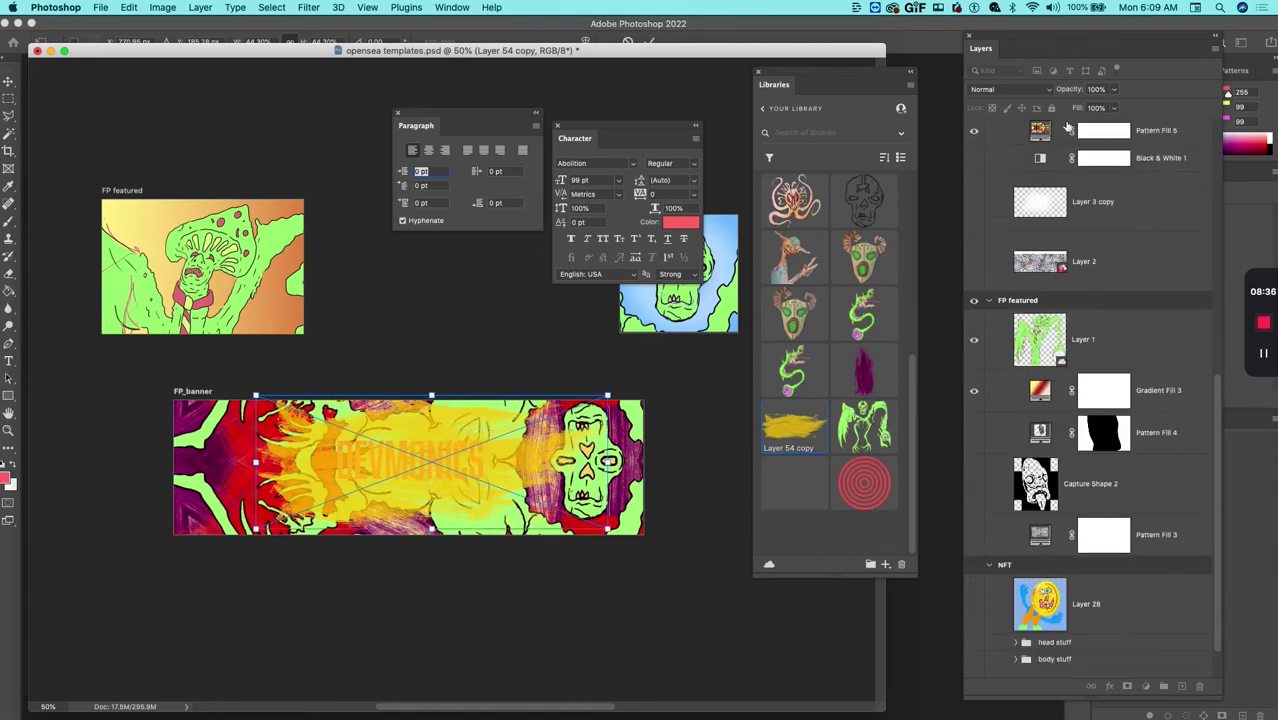
scroll(1067, 130, "up", 5)
left_click(1033, 222)
left_click_drag(1033, 222, 1038, 285)
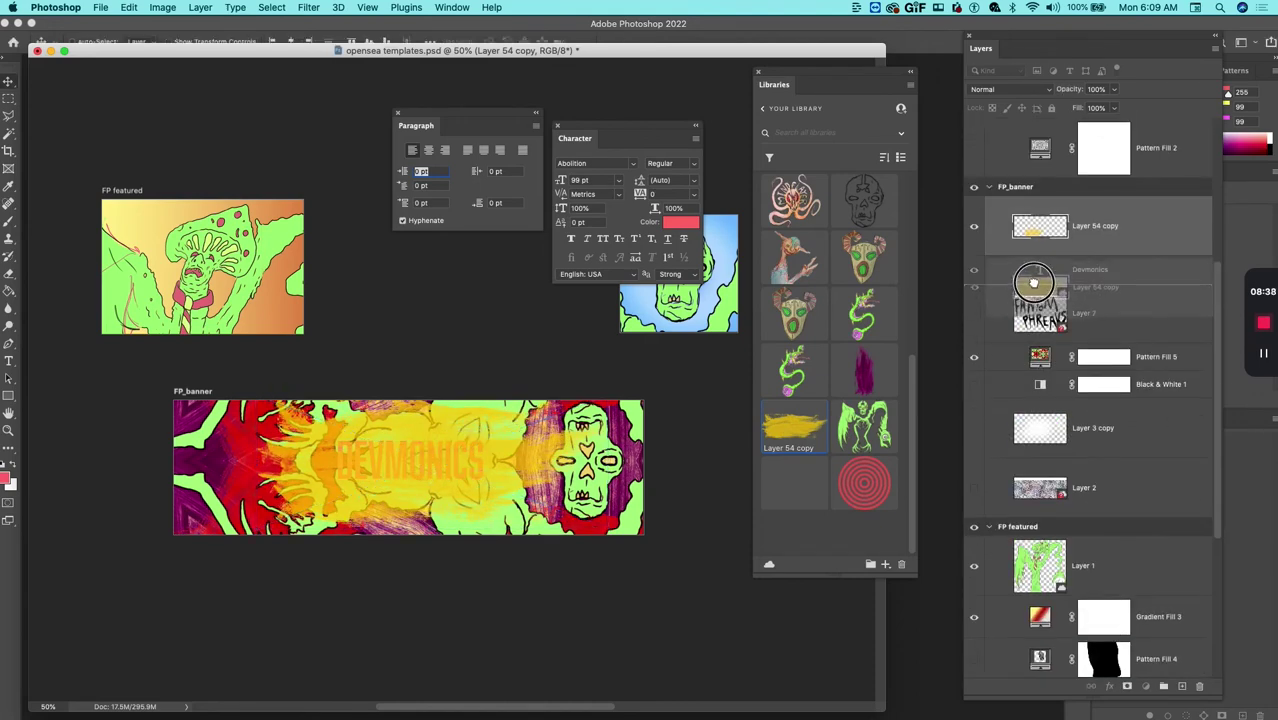
double_click(1040, 209)
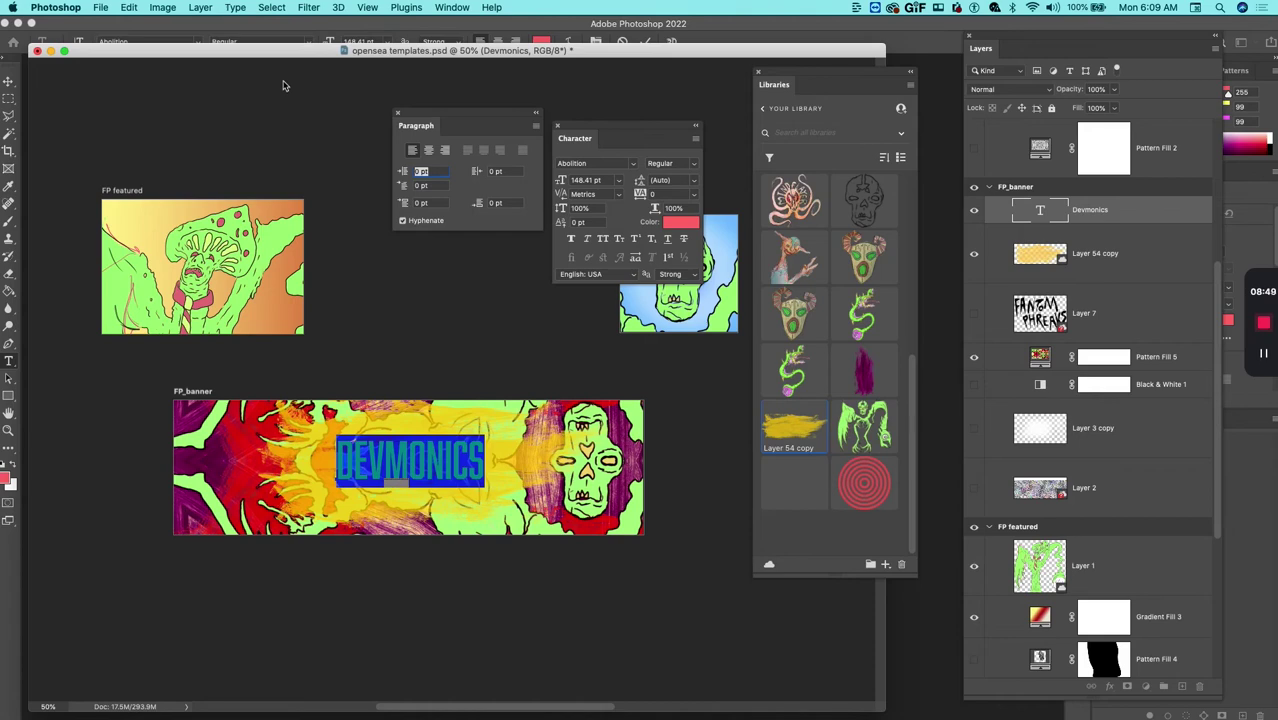
Tidy the document windows and change the DEVMONICS text colour to black (000000)
left_click(451, 8)
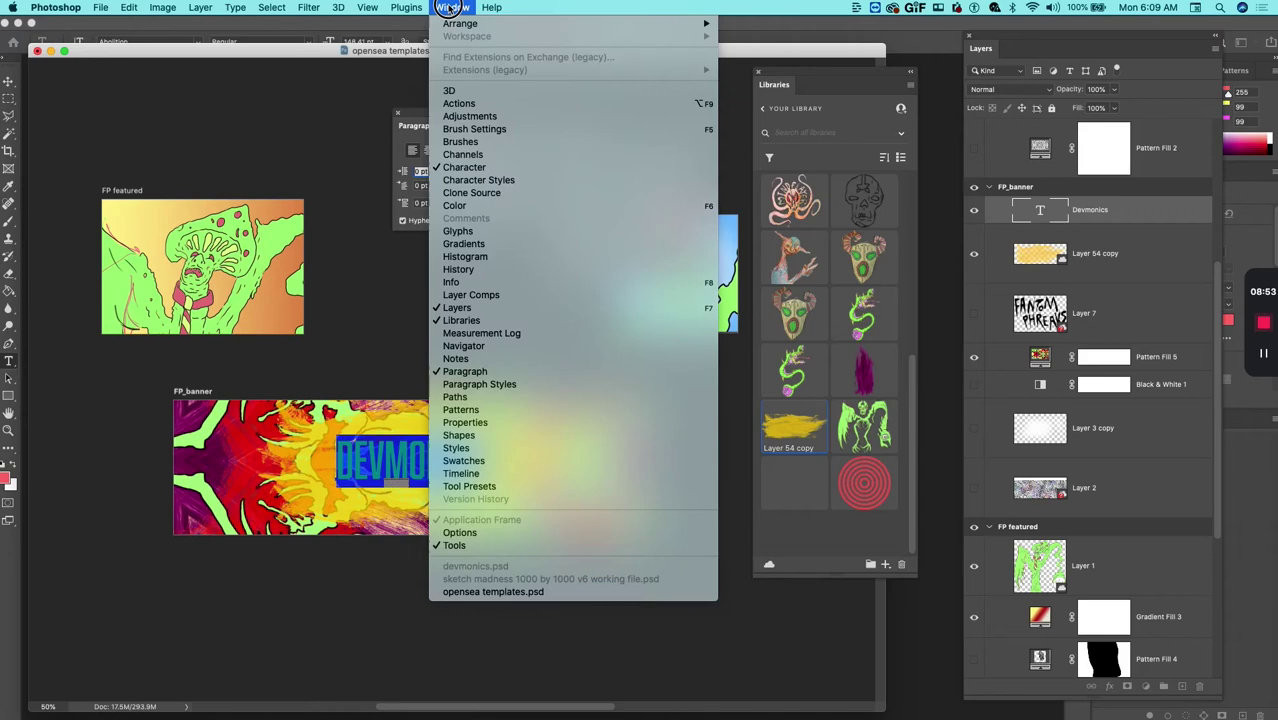
mouse_move(491, 36)
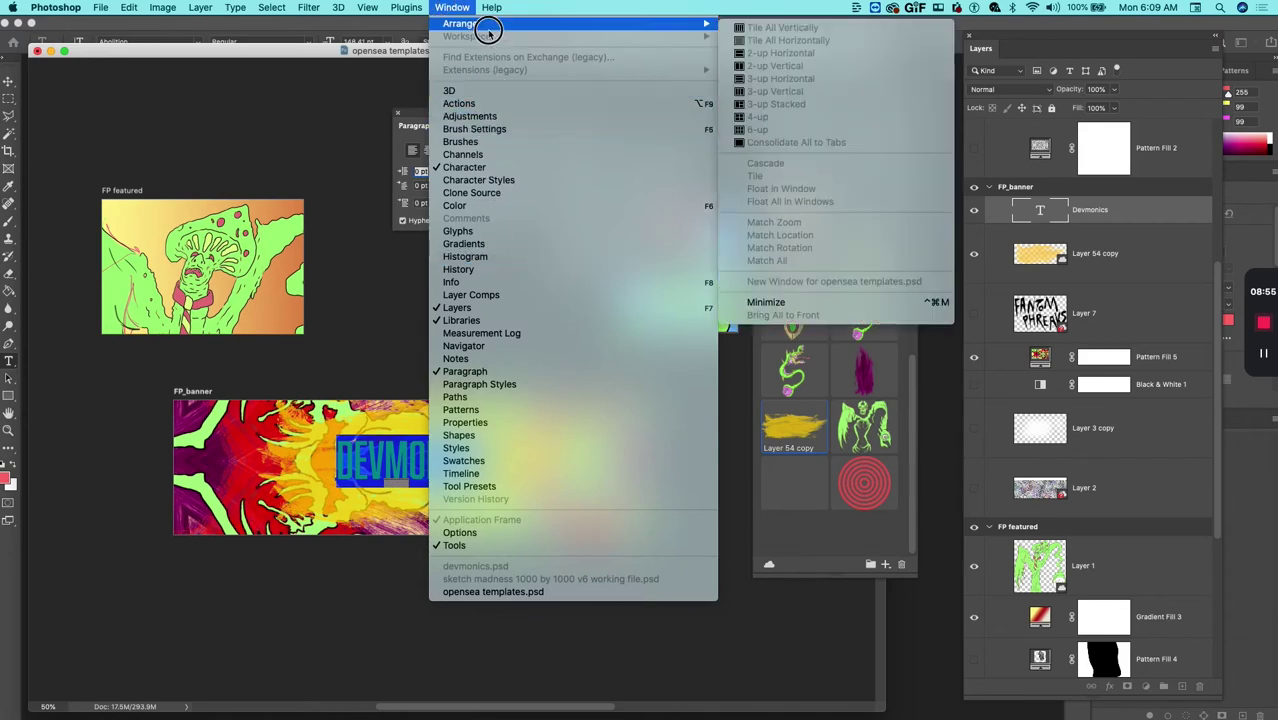
left_click(790, 36)
left_click_drag(114, 57, 129, 95)
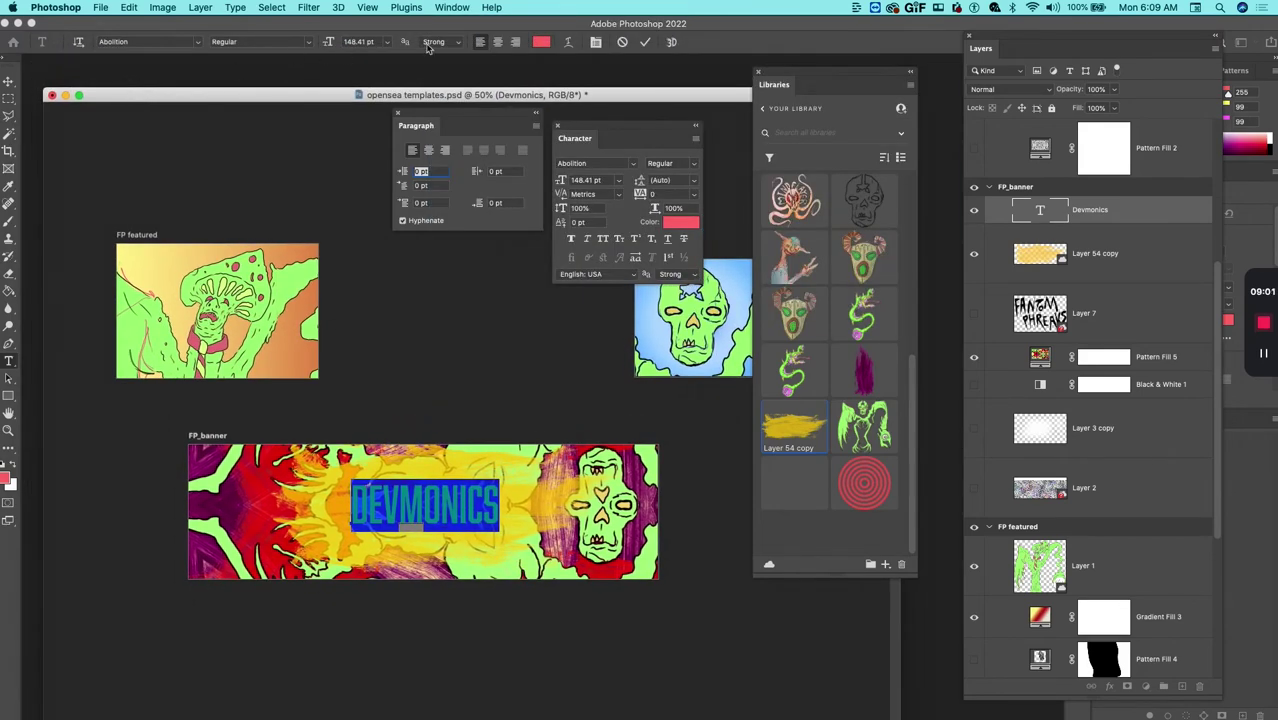
left_click(539, 41)
left_click_drag(200, 550, 290, 603)
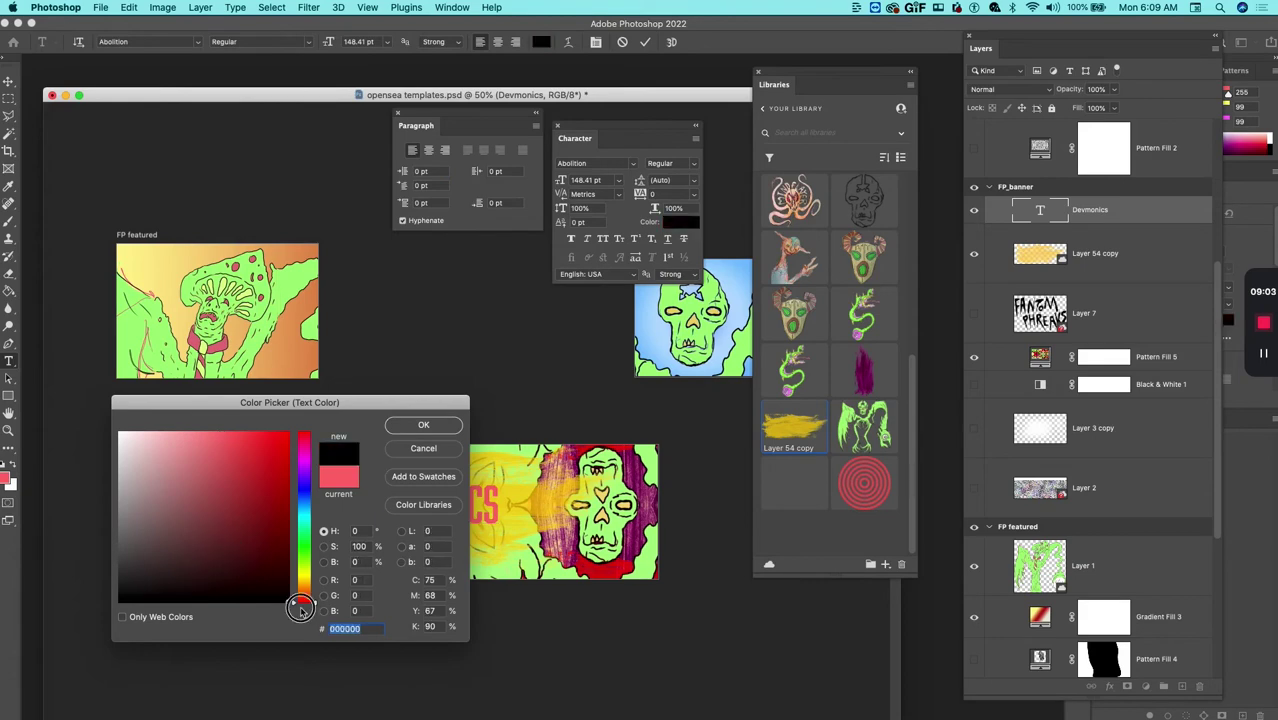
left_click(434, 430)
key("Escape")
key("v")
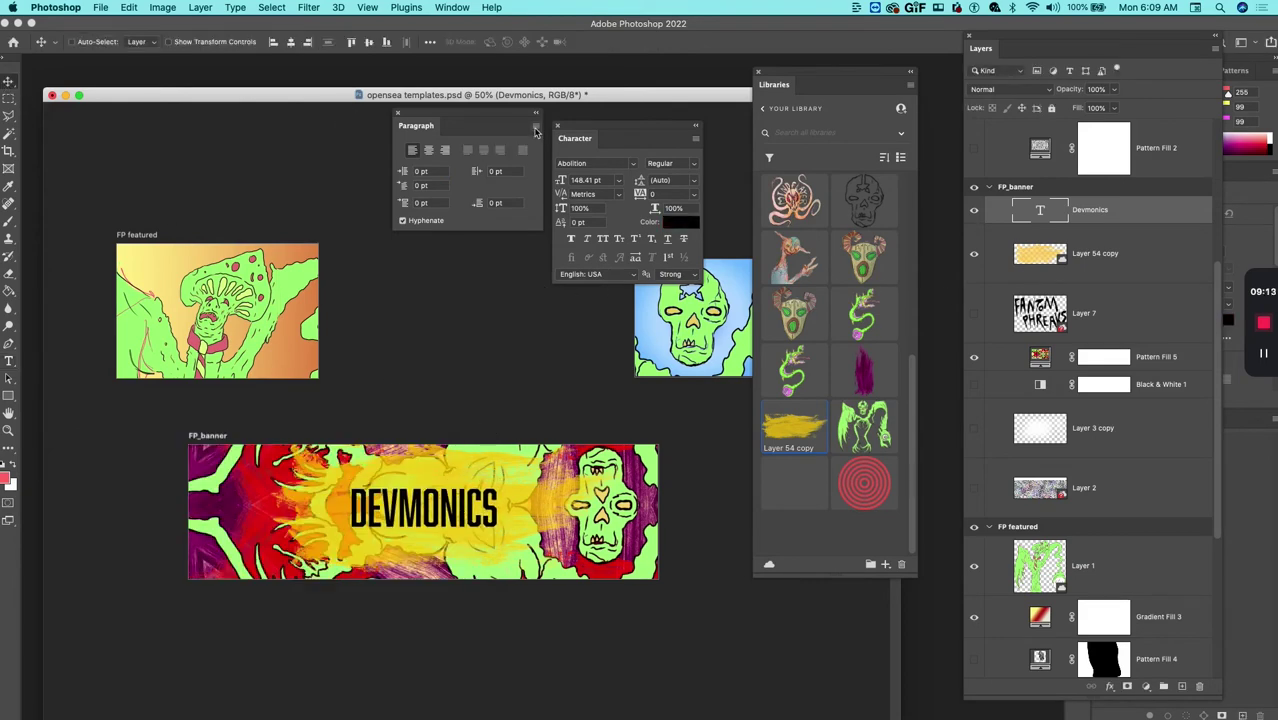
Add the purple Layer 54 paint stroke to the FP featured artboard
left_click(1022, 254)
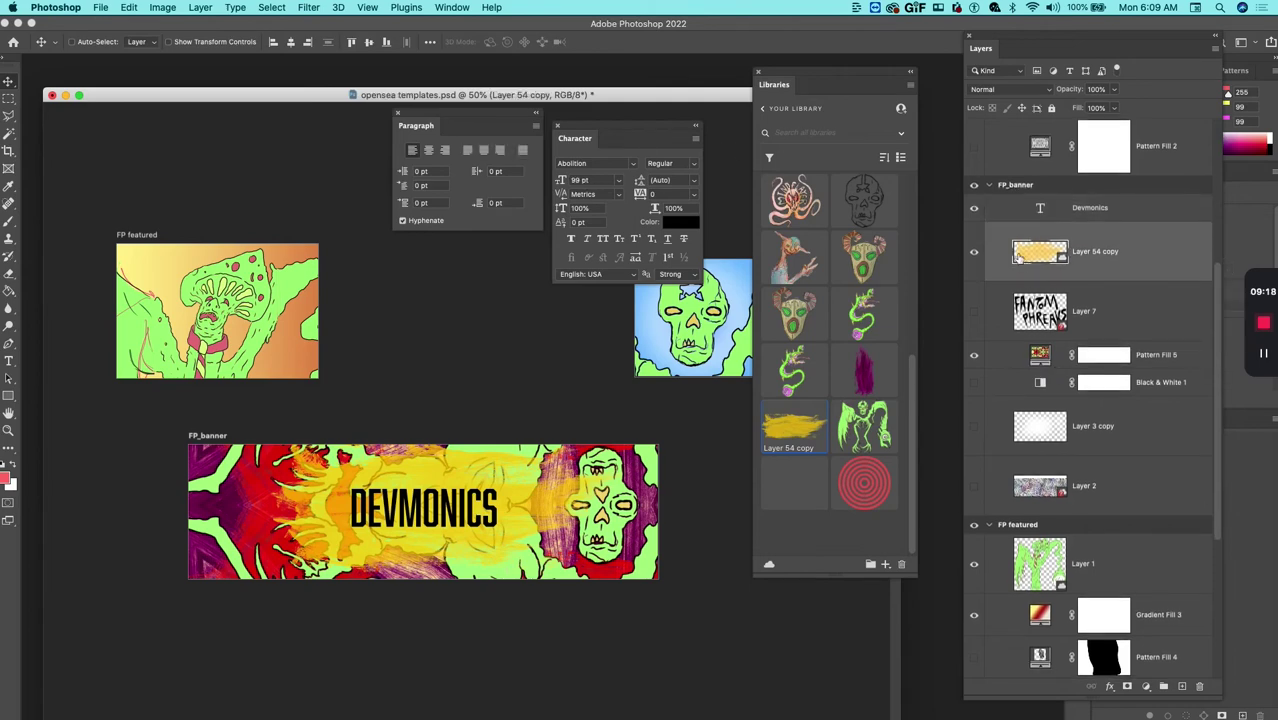
left_click_drag(806, 432, 1020, 605)
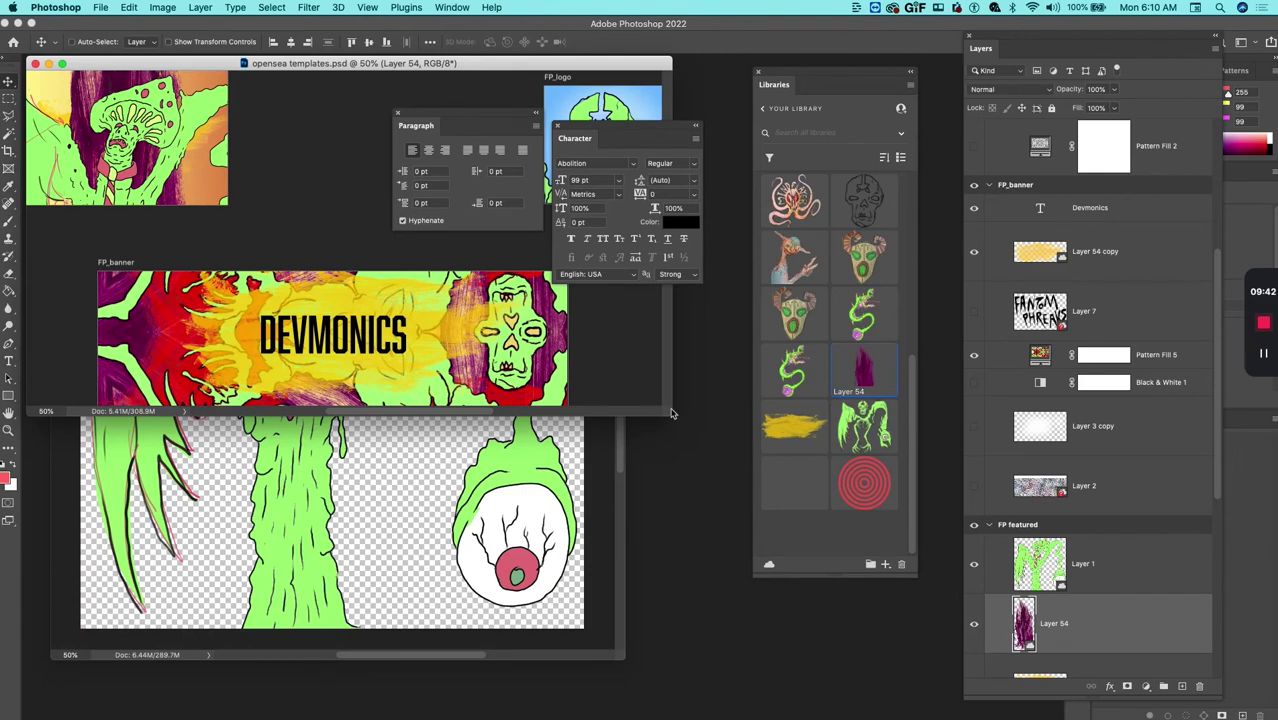
left_click_drag(671, 414, 893, 695)
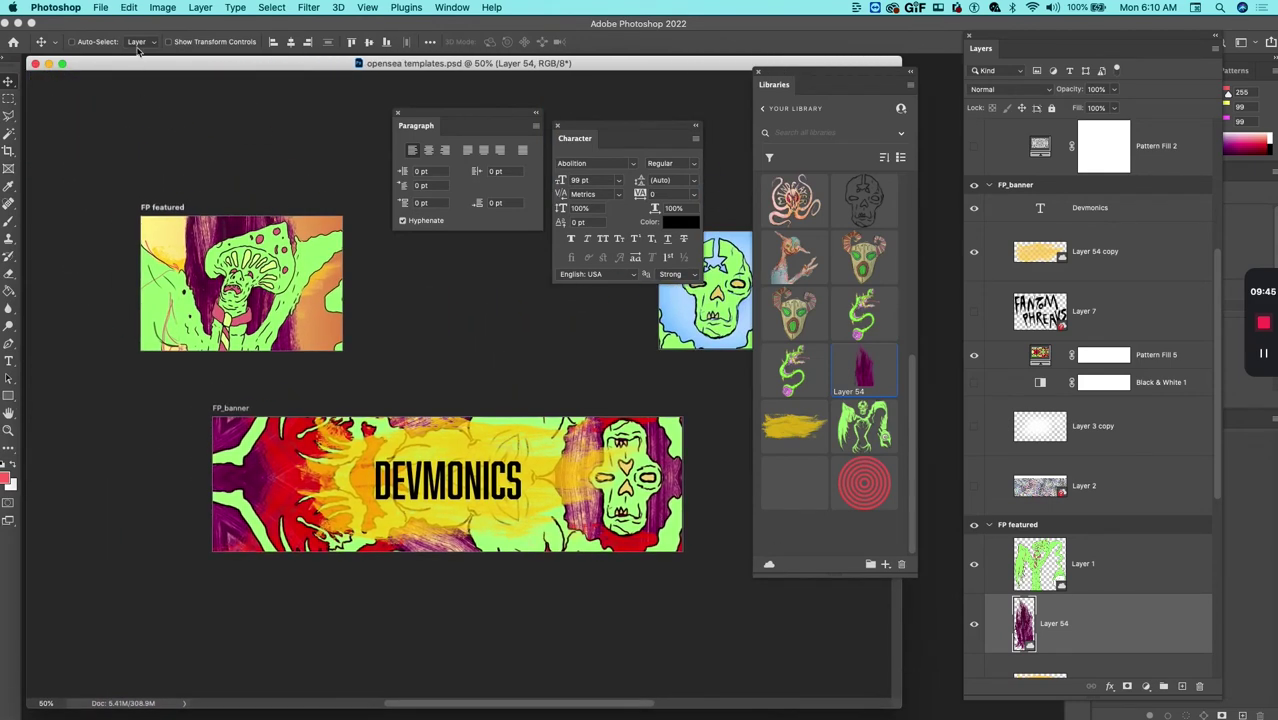
left_click(101, 7)
Export FP featured, FP_banner and FP_logo as PNGs, leaving the NFT artboard unchecked
left_click(341, 226)
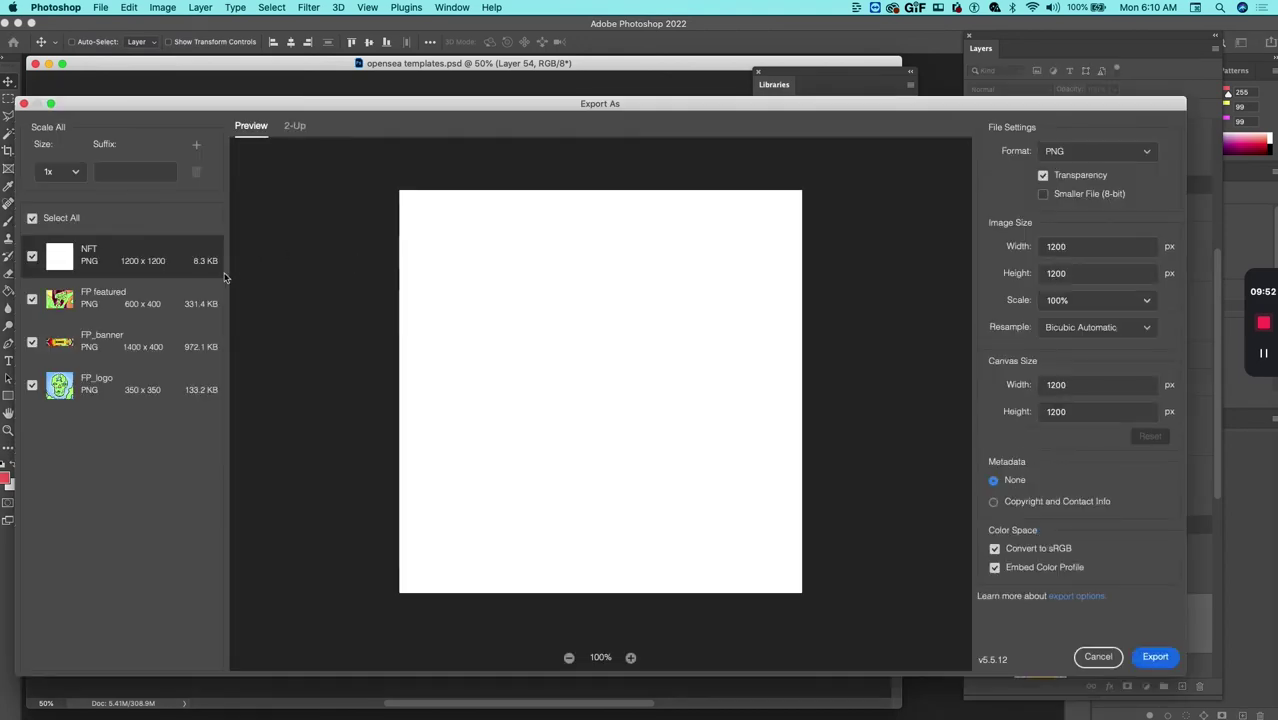
left_click(32, 257)
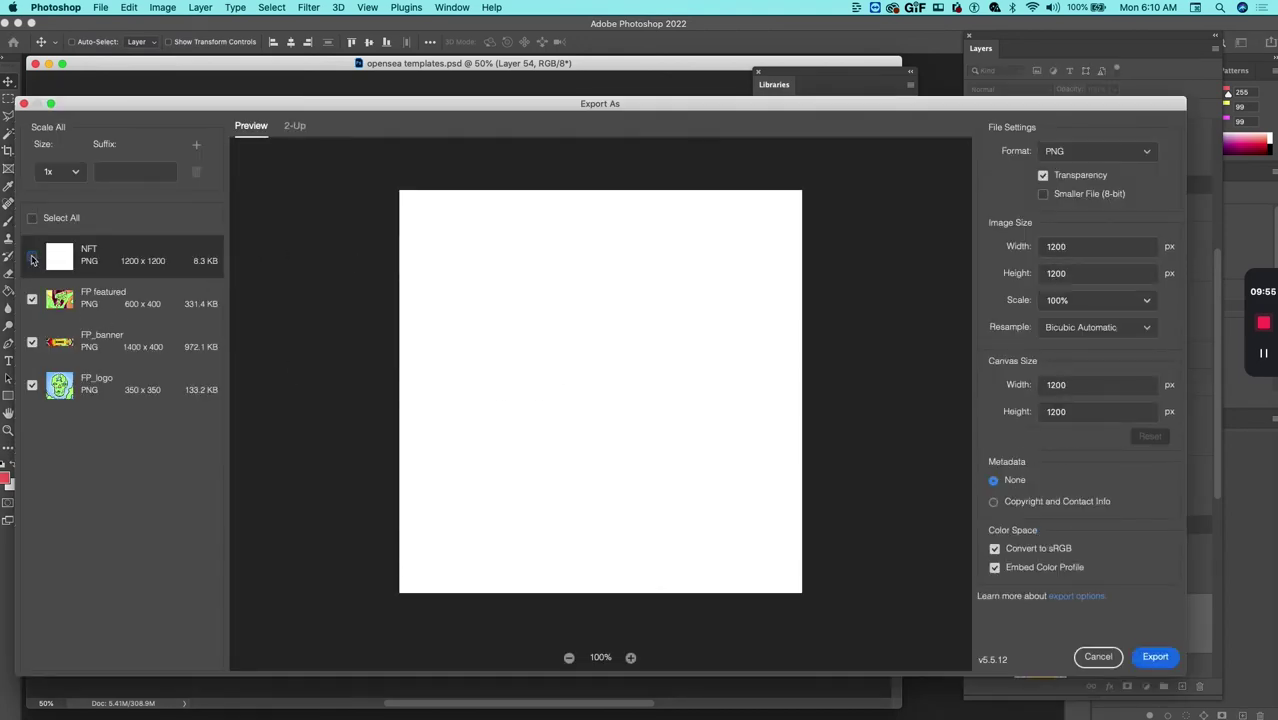
left_click(89, 309)
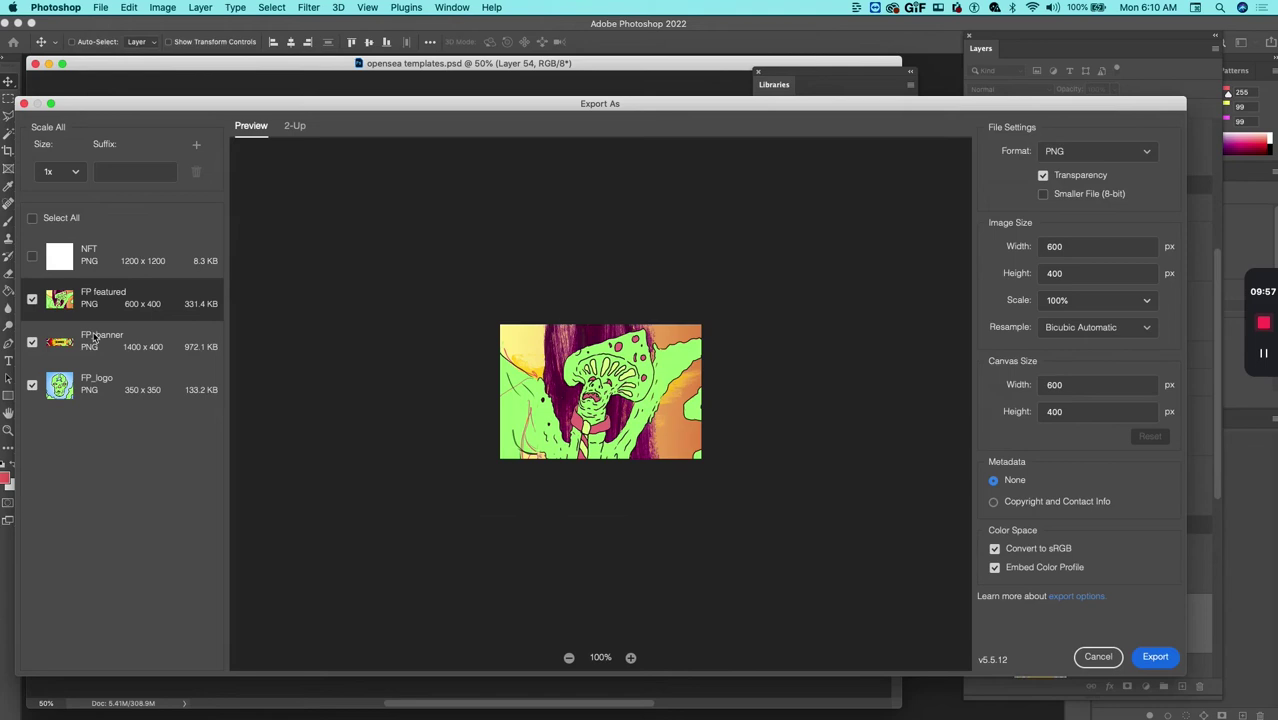
left_click(92, 338)
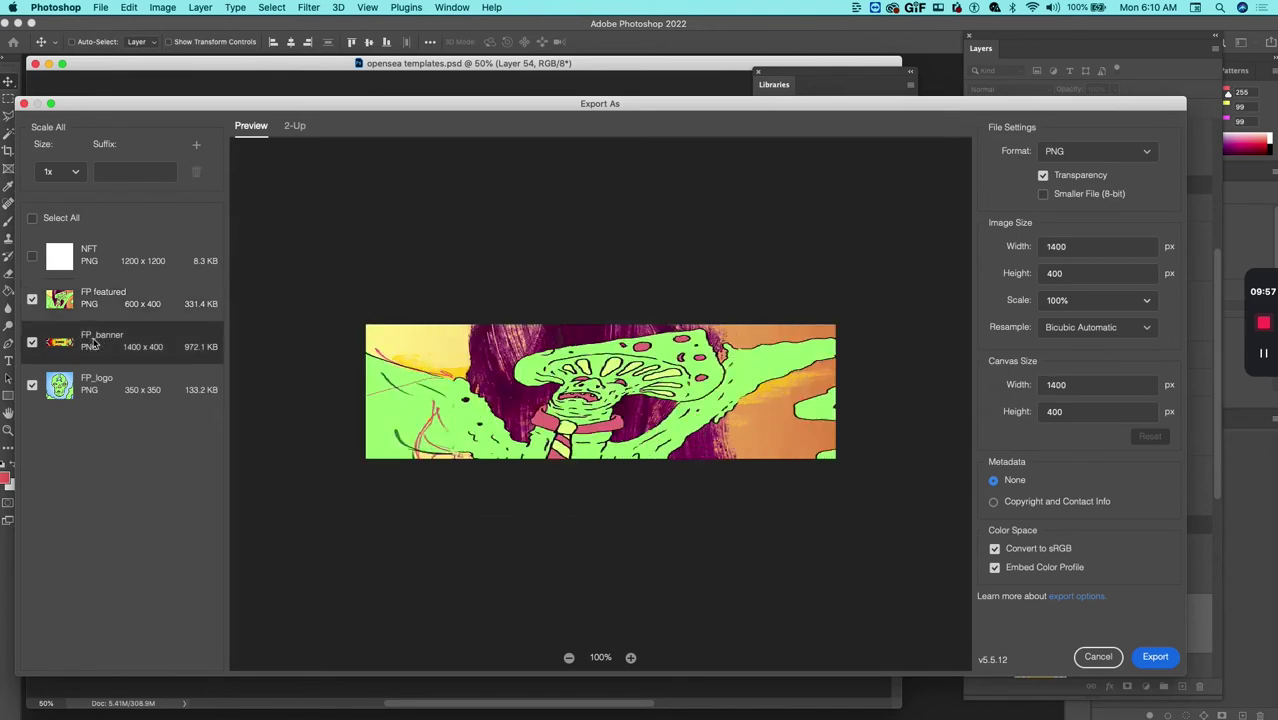
left_click(99, 393)
left_click(117, 309)
left_click(104, 357)
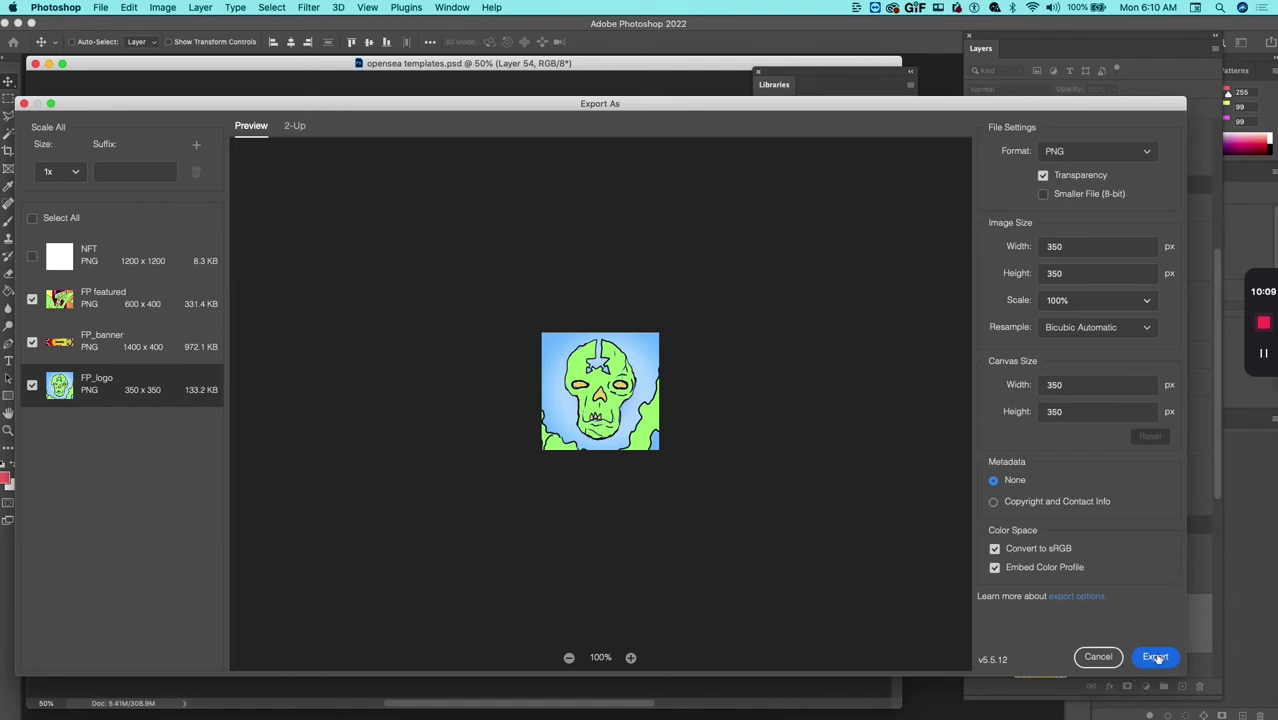
left_click(1075, 152)
left_click(1155, 657)
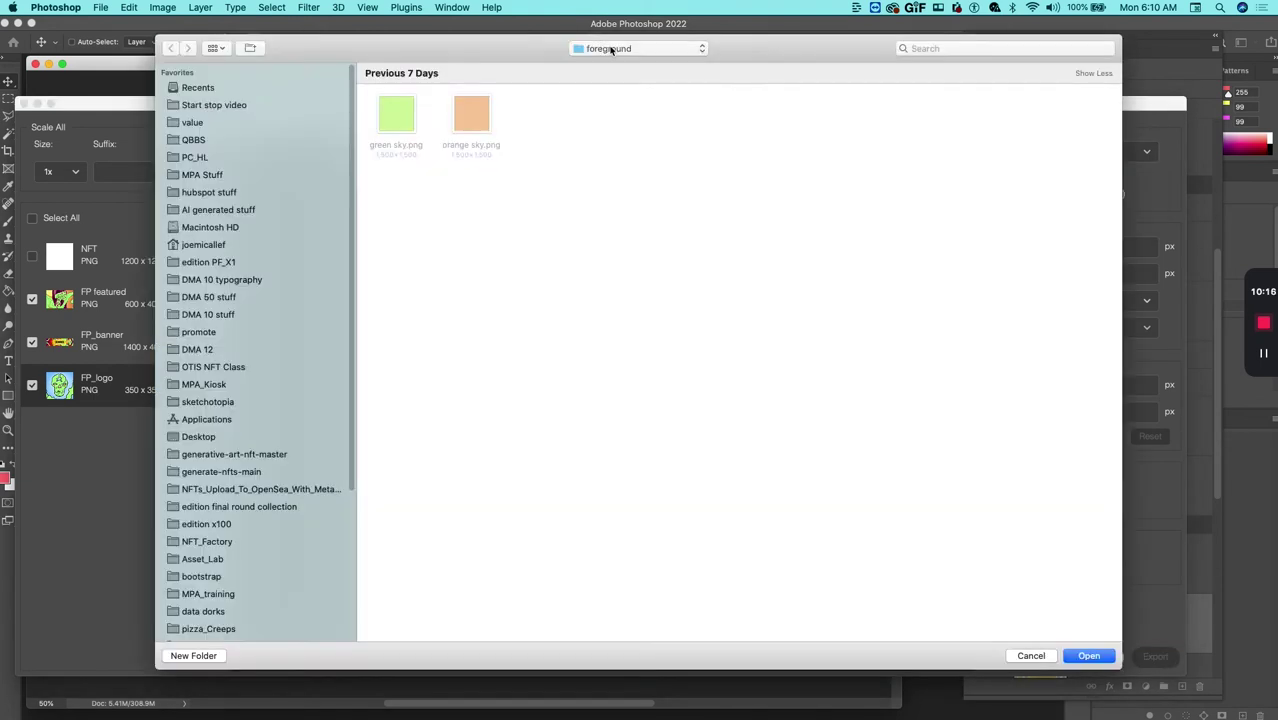
Save the exports into a new Desktop folder named Devmonic Collection
left_click(607, 48)
left_click(252, 480)
left_click(248, 436)
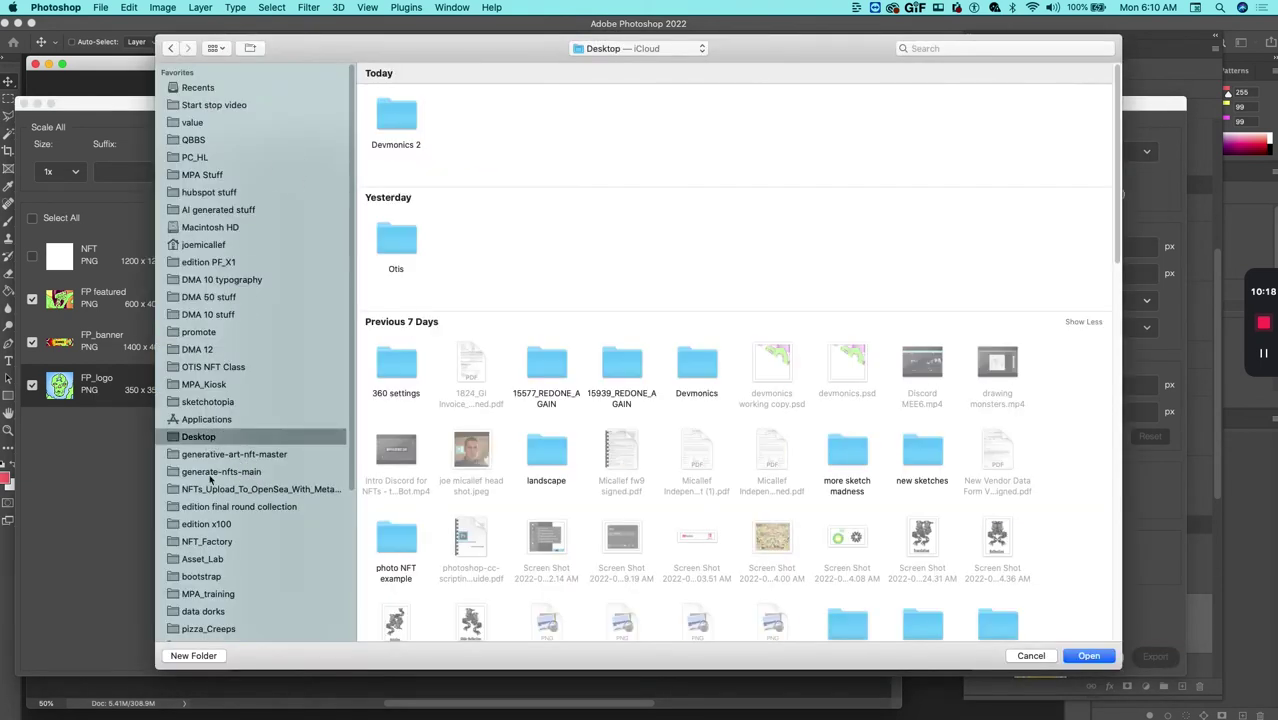
left_click(193, 655)
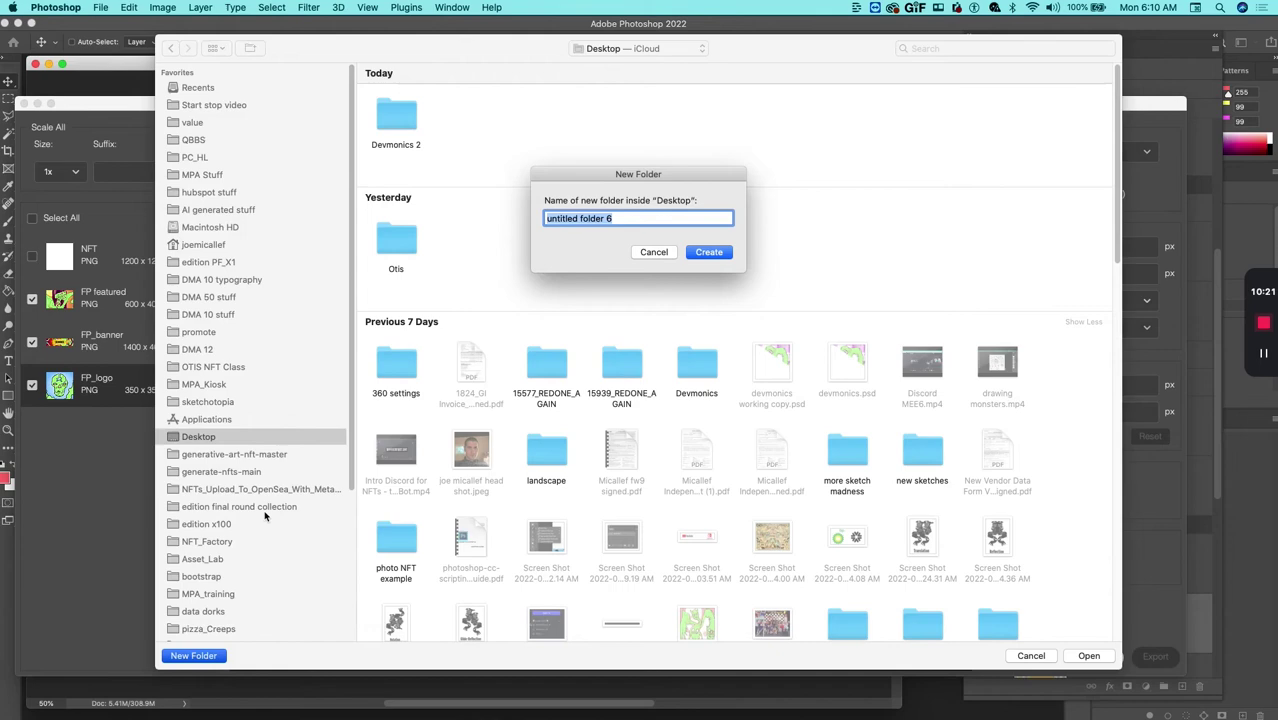
type("Devmoni")
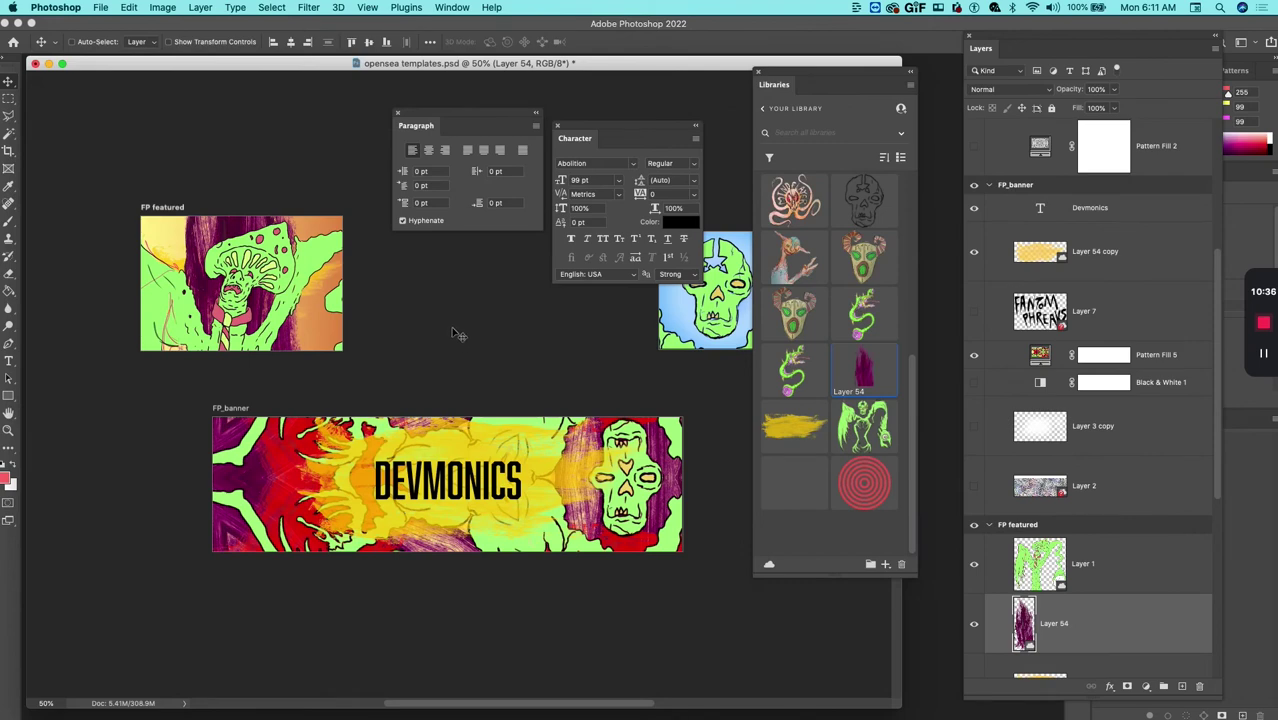
Back in OpenSea, upload FP_logo from Devmonic Collection as the collection logo
key("super+Tab")
key("super+Tab")
key("super+Tab")
key("super+shift+Tab")
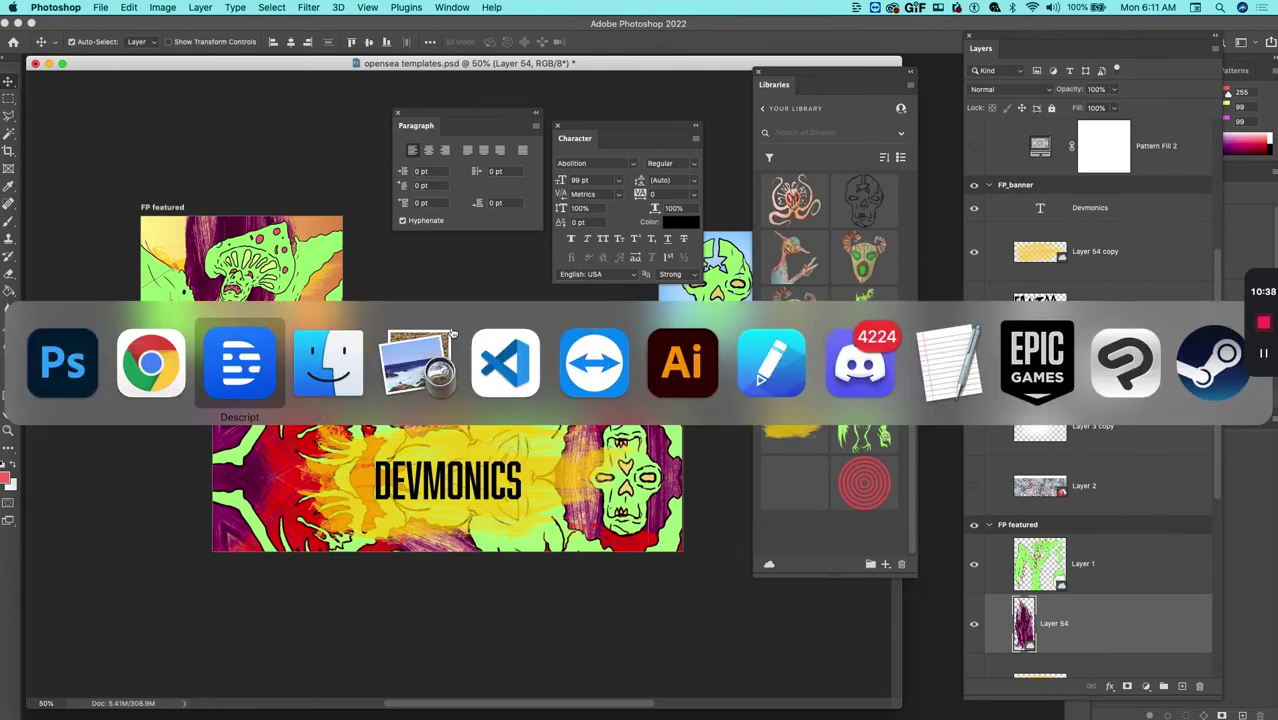
key("super+shift+Tab")
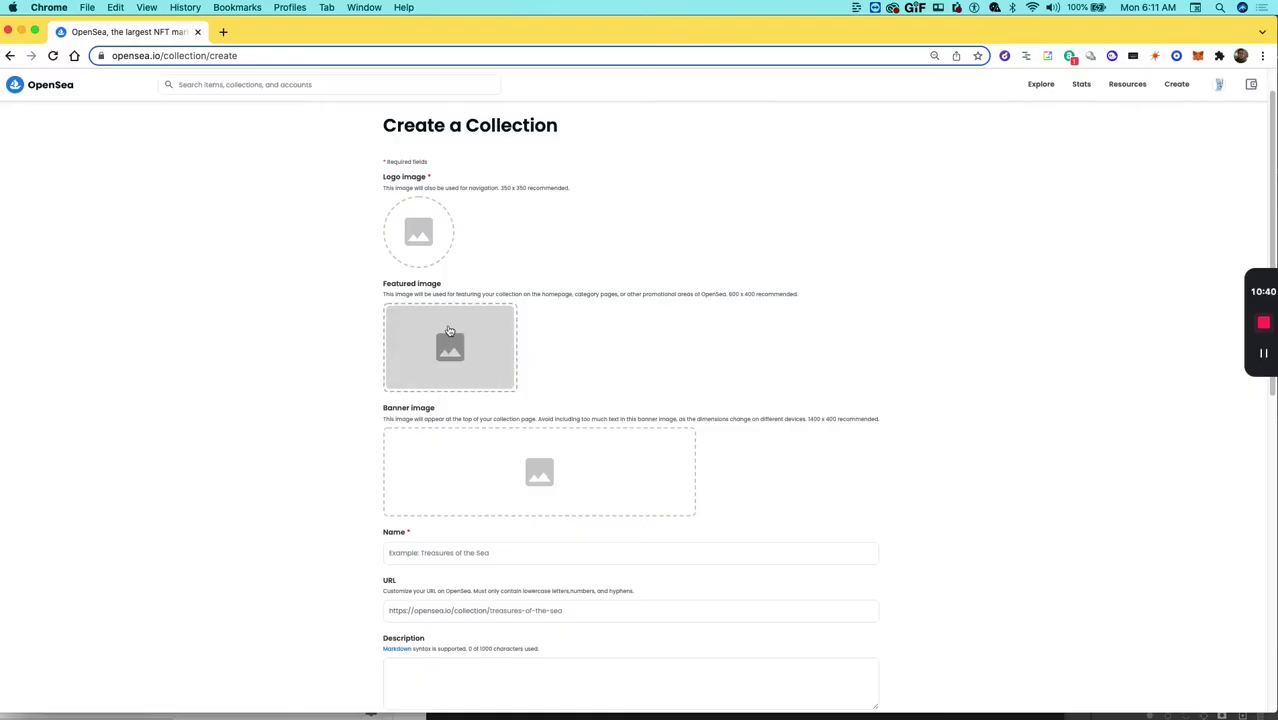
left_click(421, 240)
left_click(578, 87)
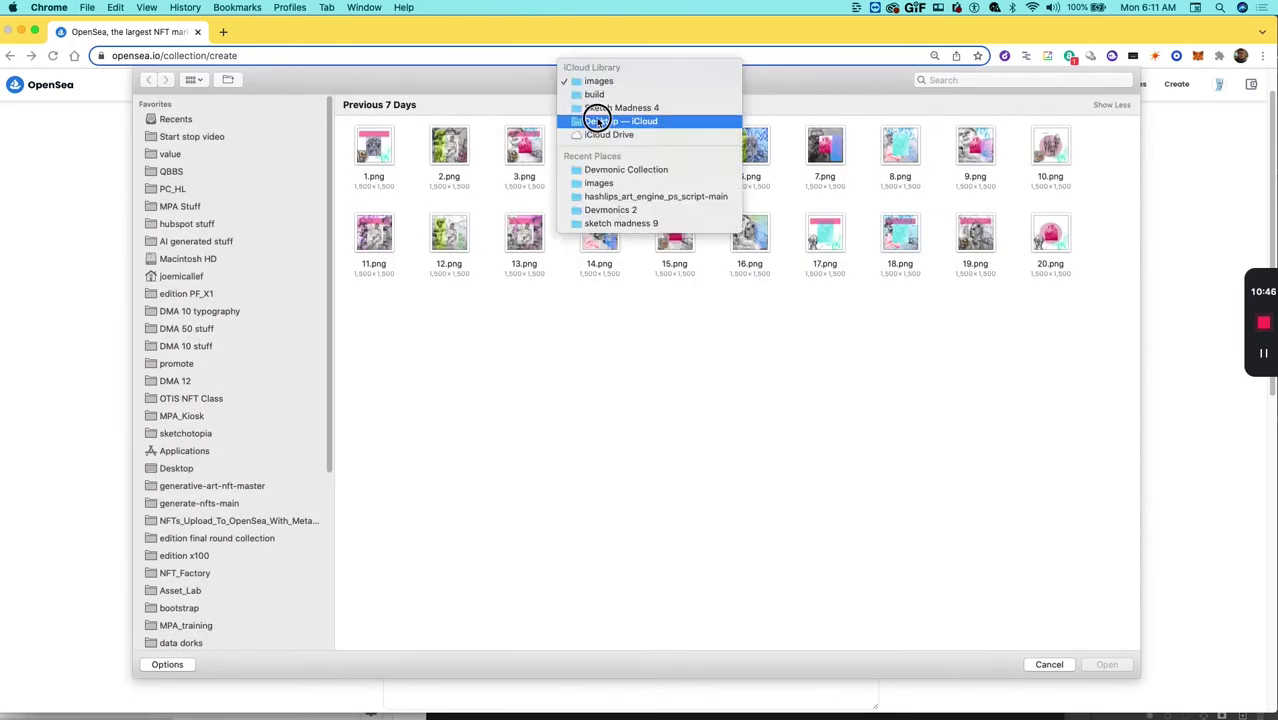
left_click(597, 122)
double_click(449, 150)
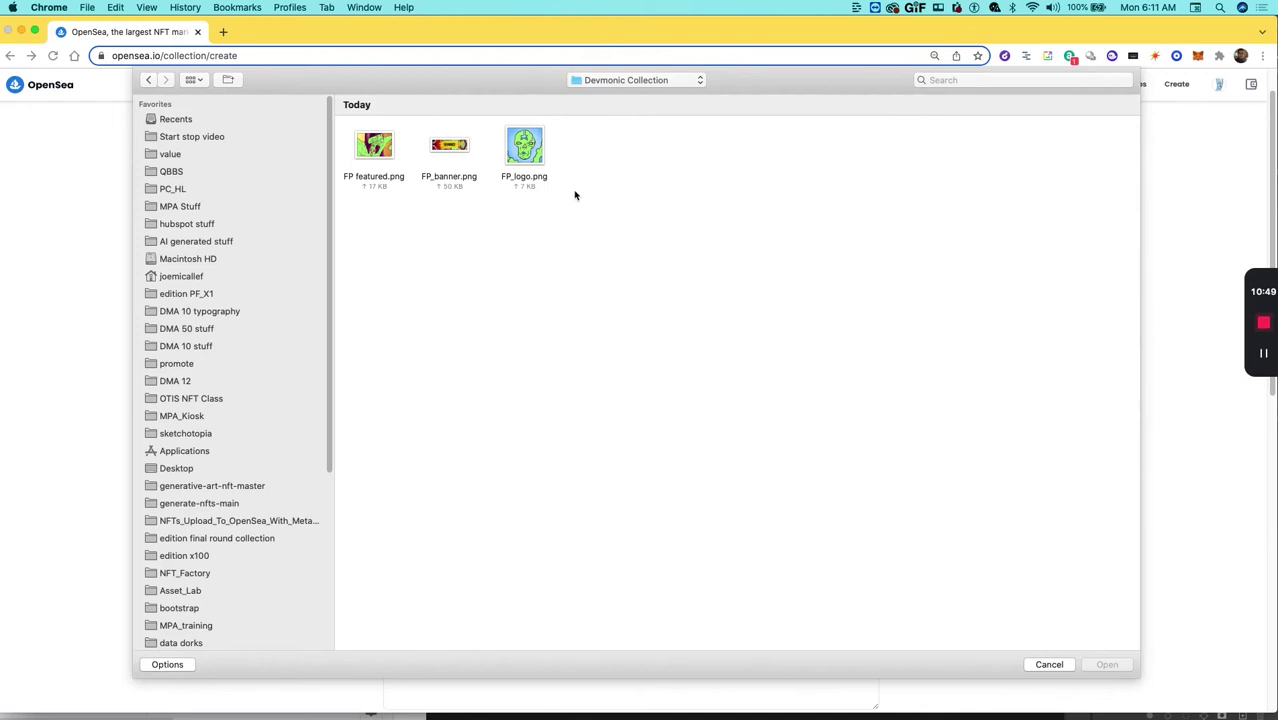
double_click(525, 145)
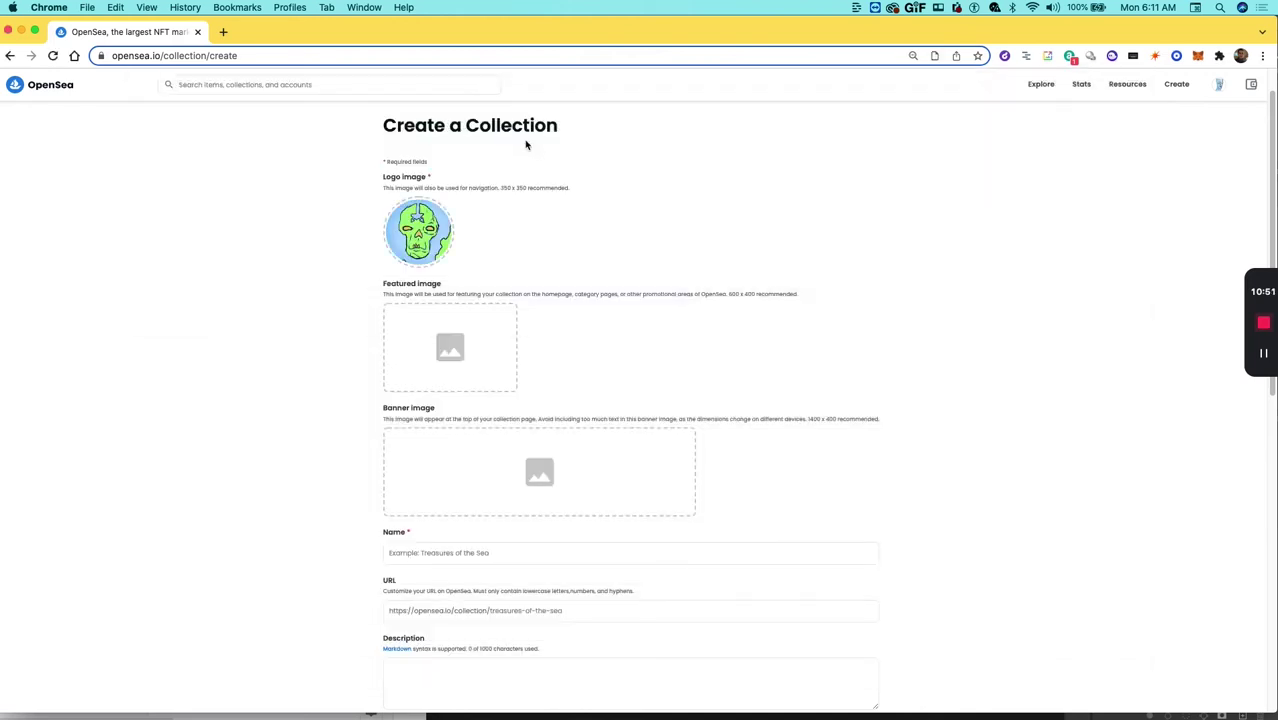
Upload FP featured.png as the featured image and FP_banner.png as the banner
left_click(467, 341)
double_click(375, 147)
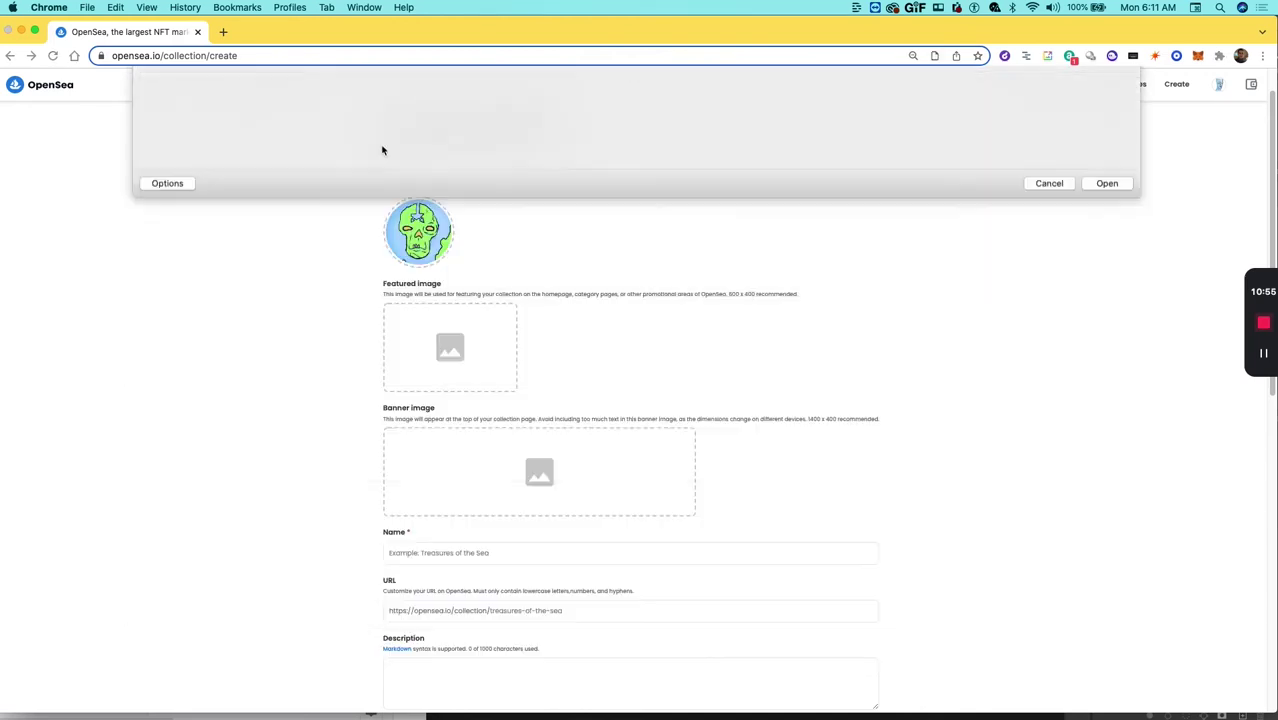
left_click(546, 467)
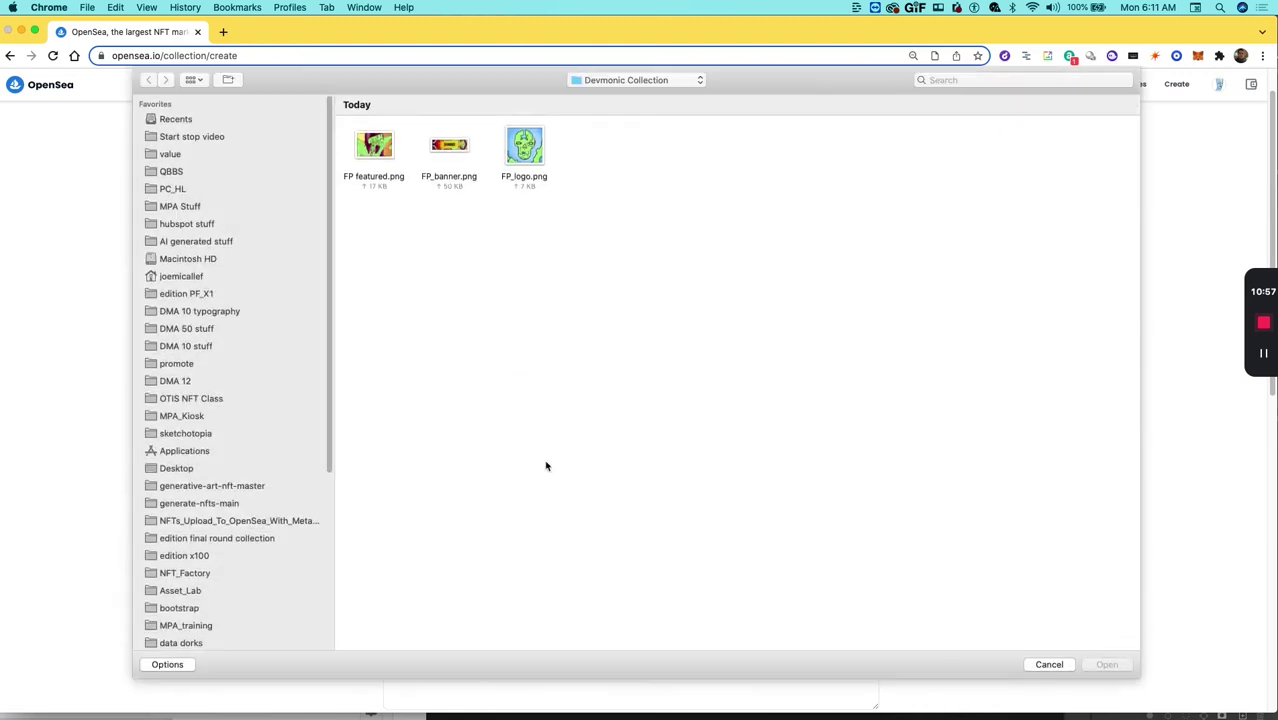
left_click(452, 170)
left_click(1107, 665)
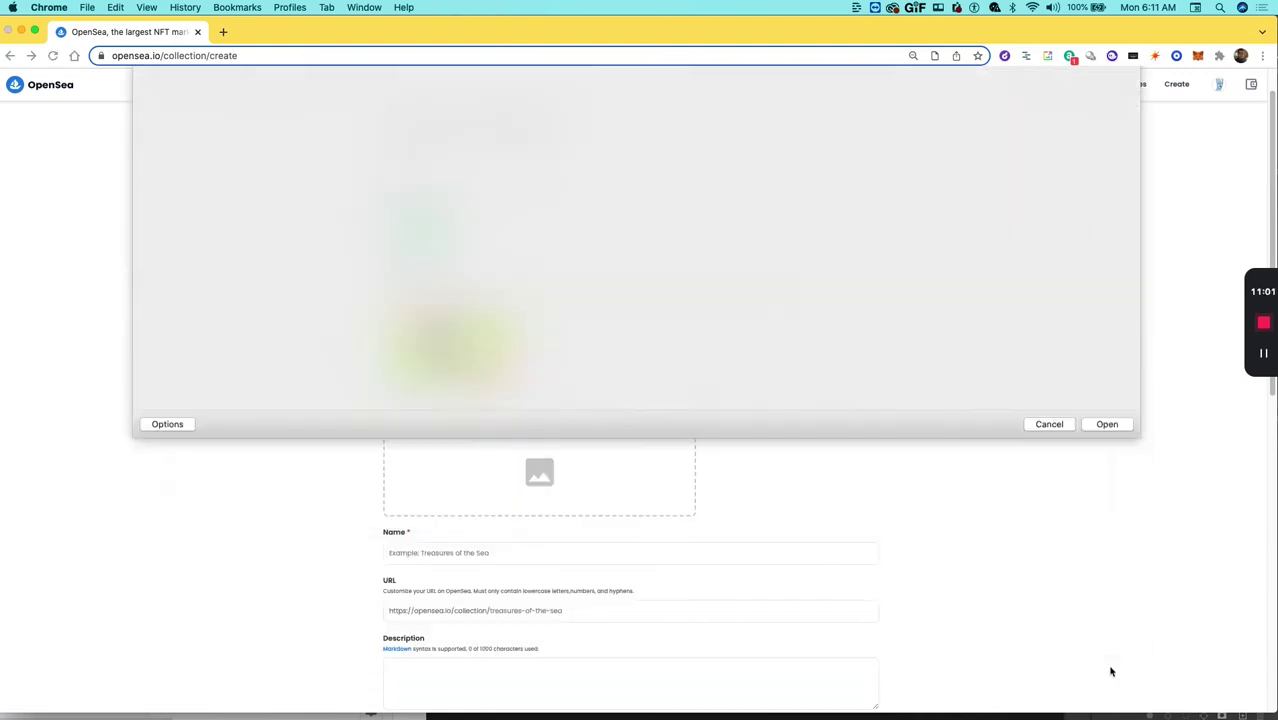
Enter name Devmonics, the exquisite-corpse digital-aberrations description, and category Art
scroll(522, 306, "down", 5)
left_click(524, 312)
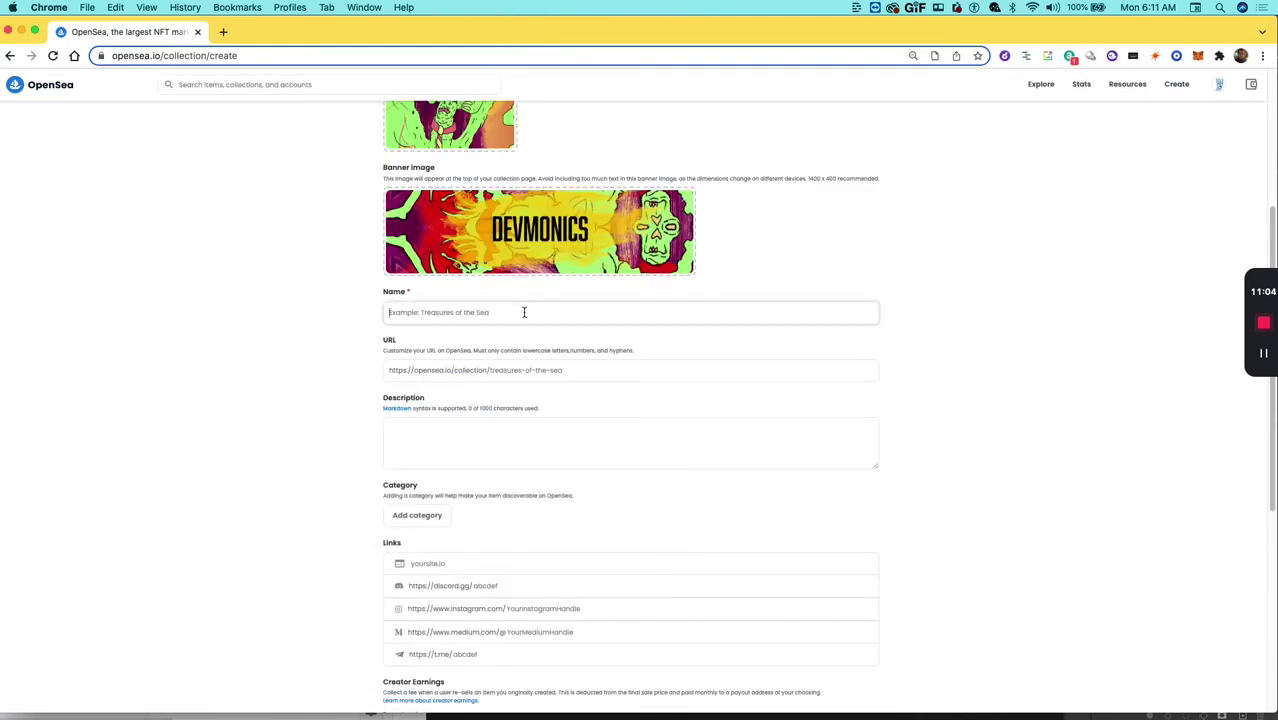
type("Devmonics")
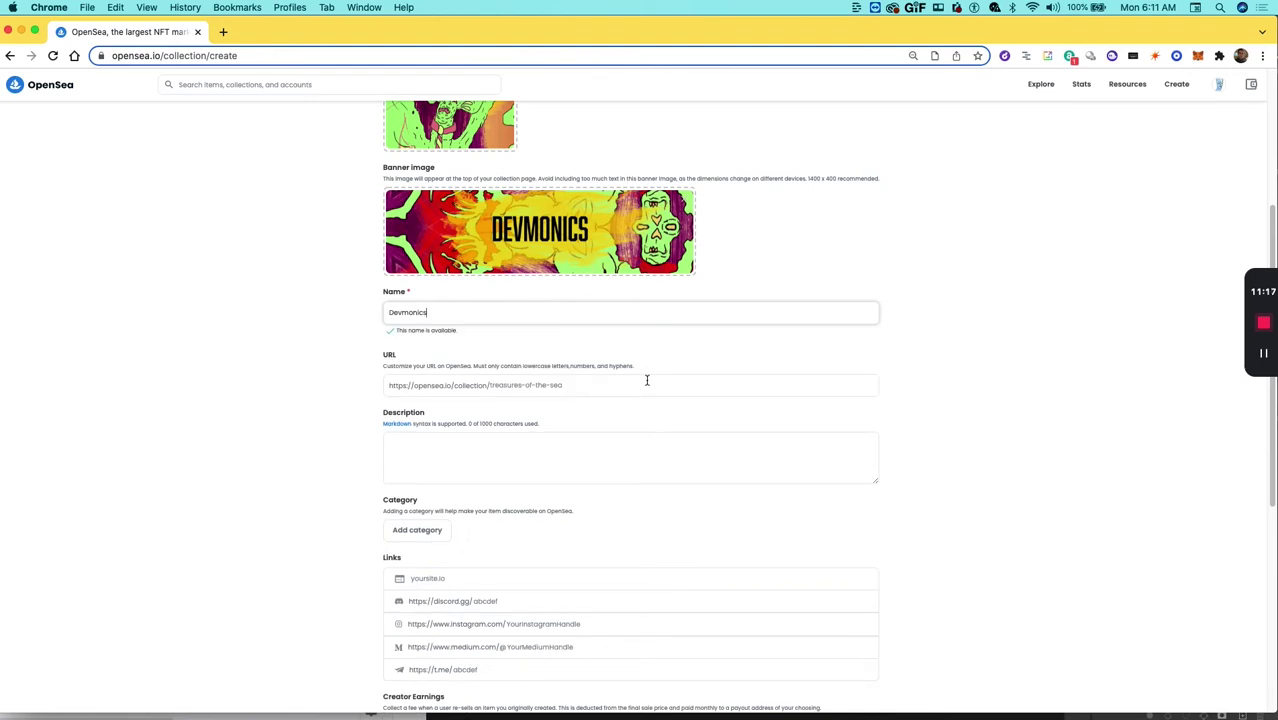
left_click(518, 447)
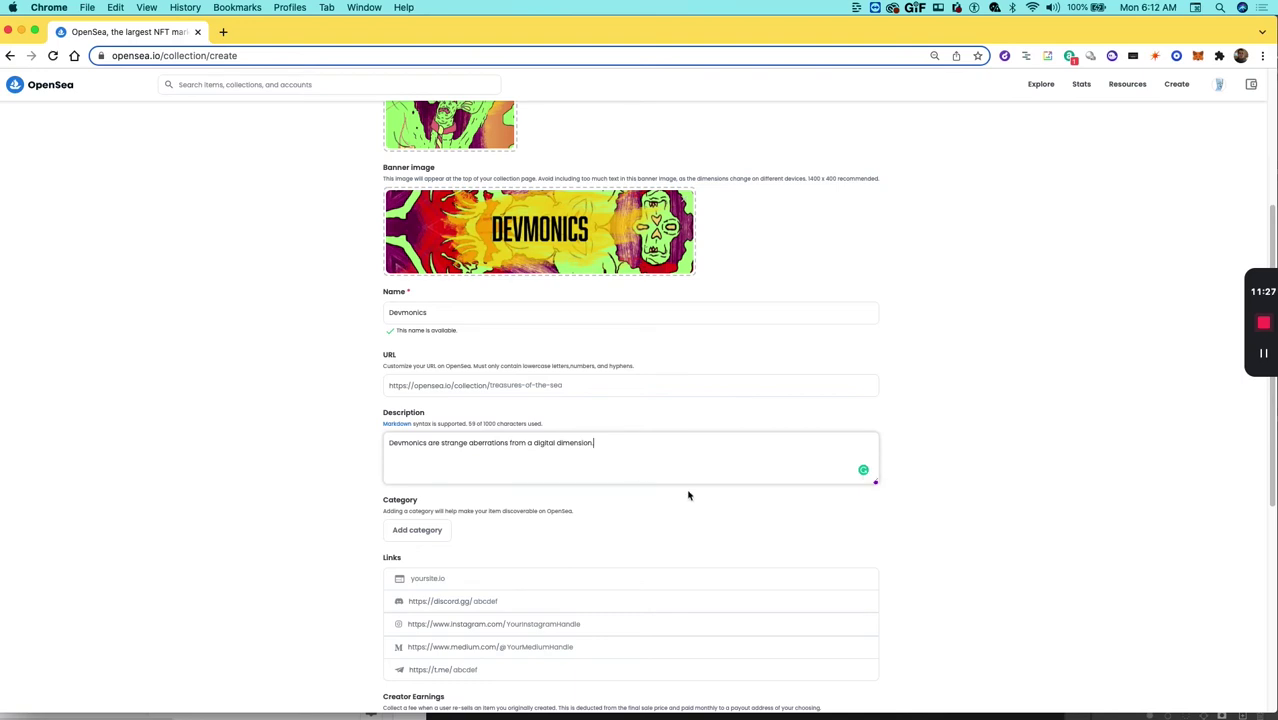
left_click(430, 532)
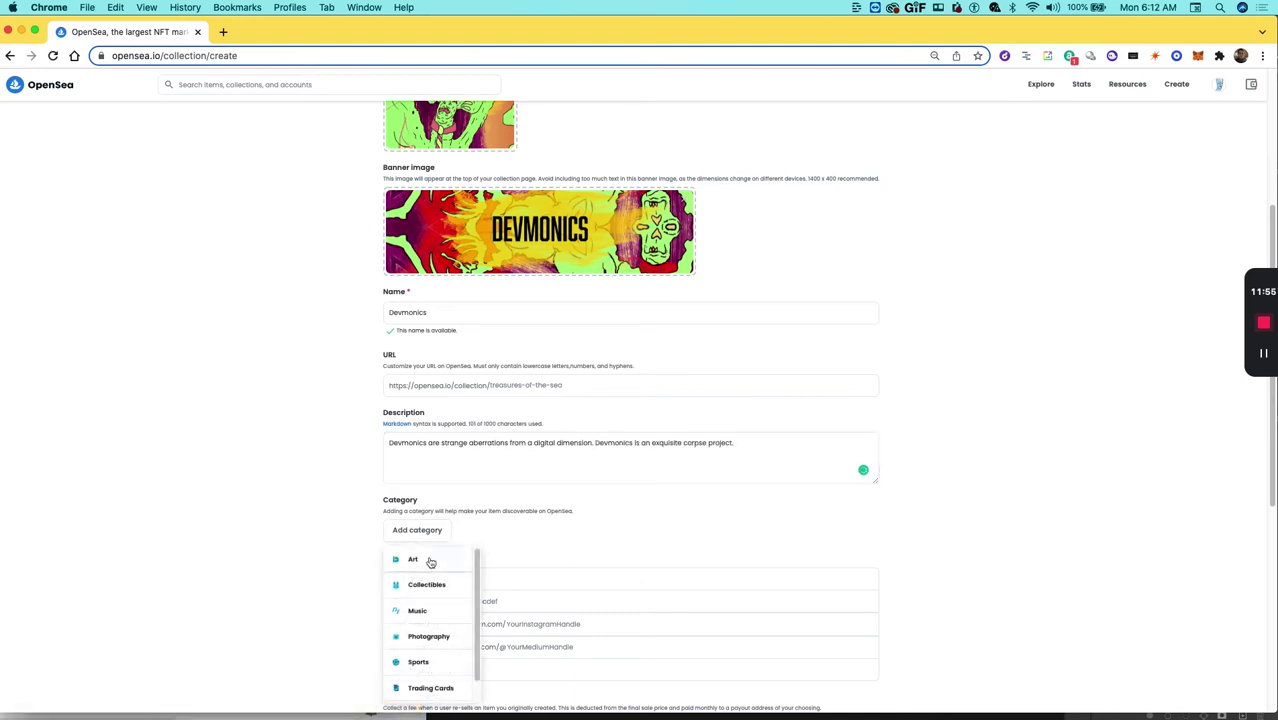
left_click(430, 561)
Enter the creator's handle in the Instagram link after instagram.com/
scroll(578, 568, "down", 3)
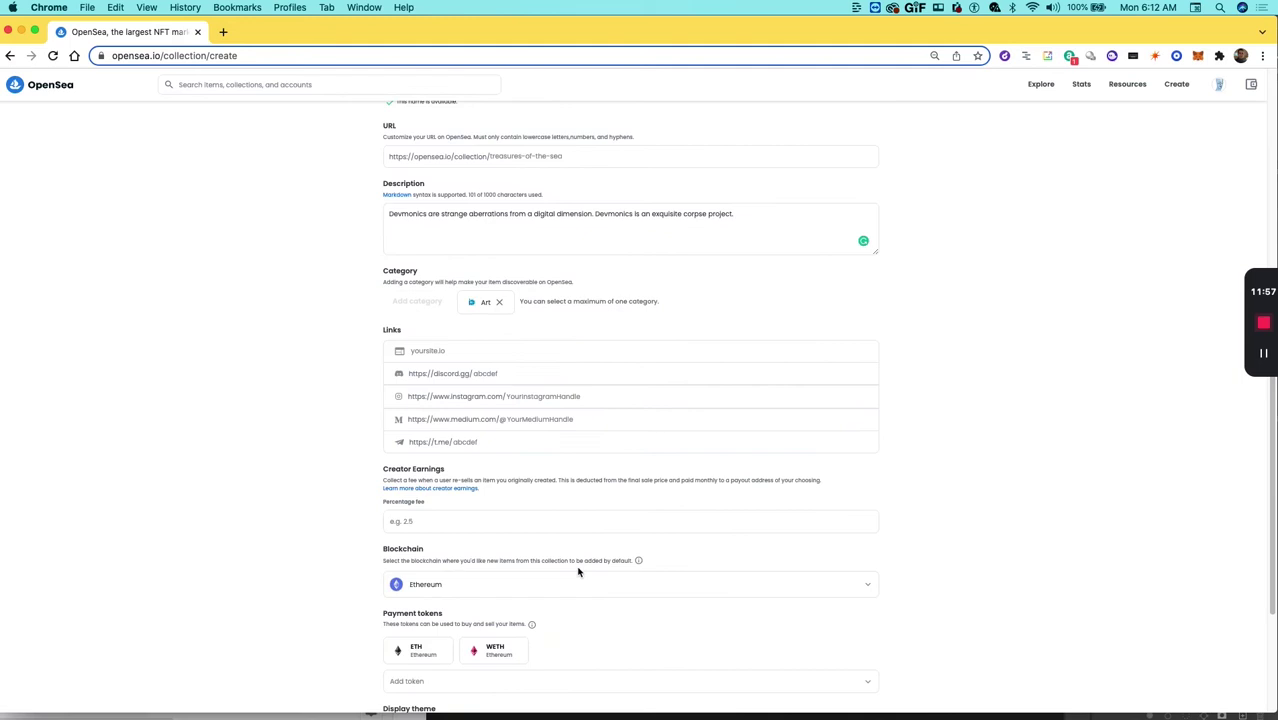
scroll(578, 572, "up", 3)
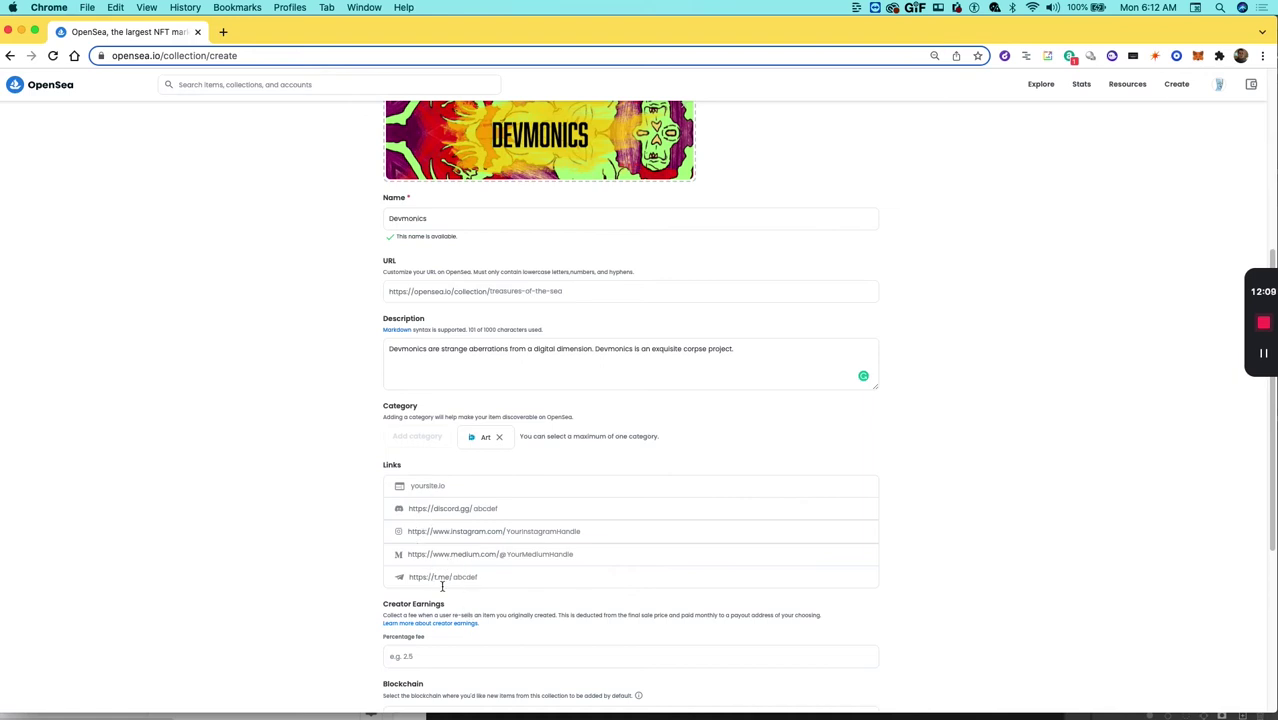
left_click(479, 577)
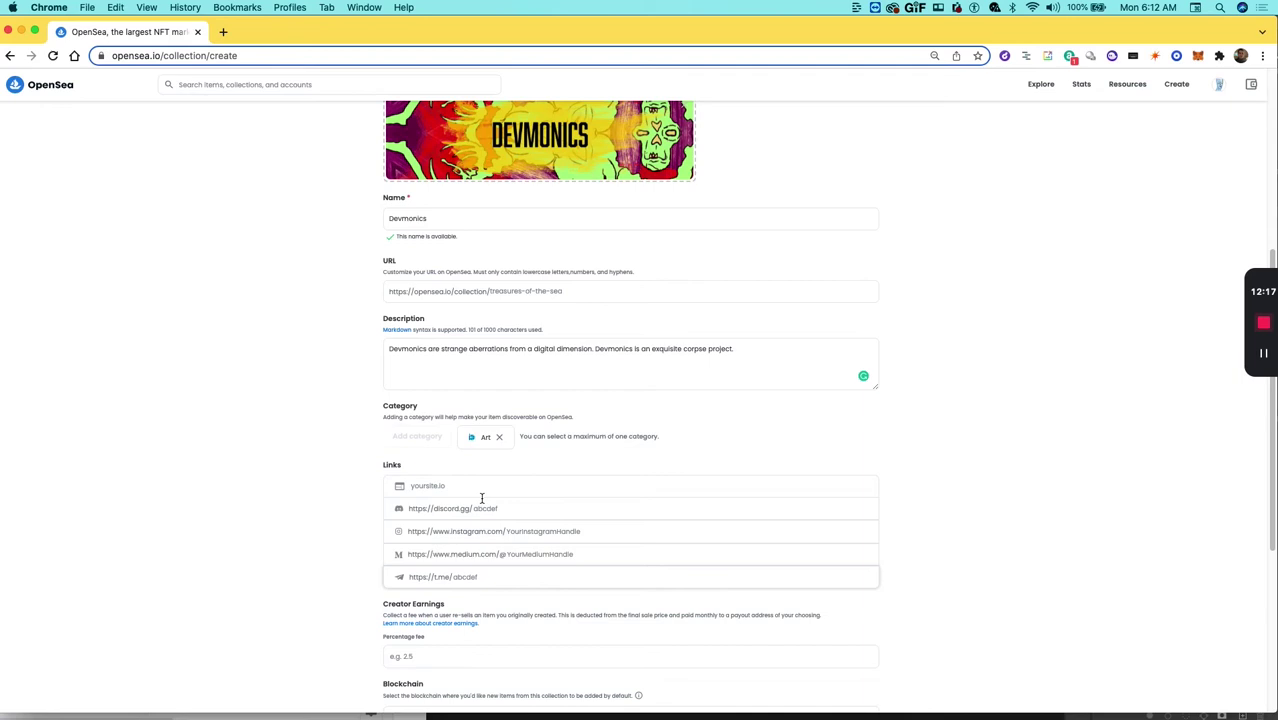
left_click(505, 508)
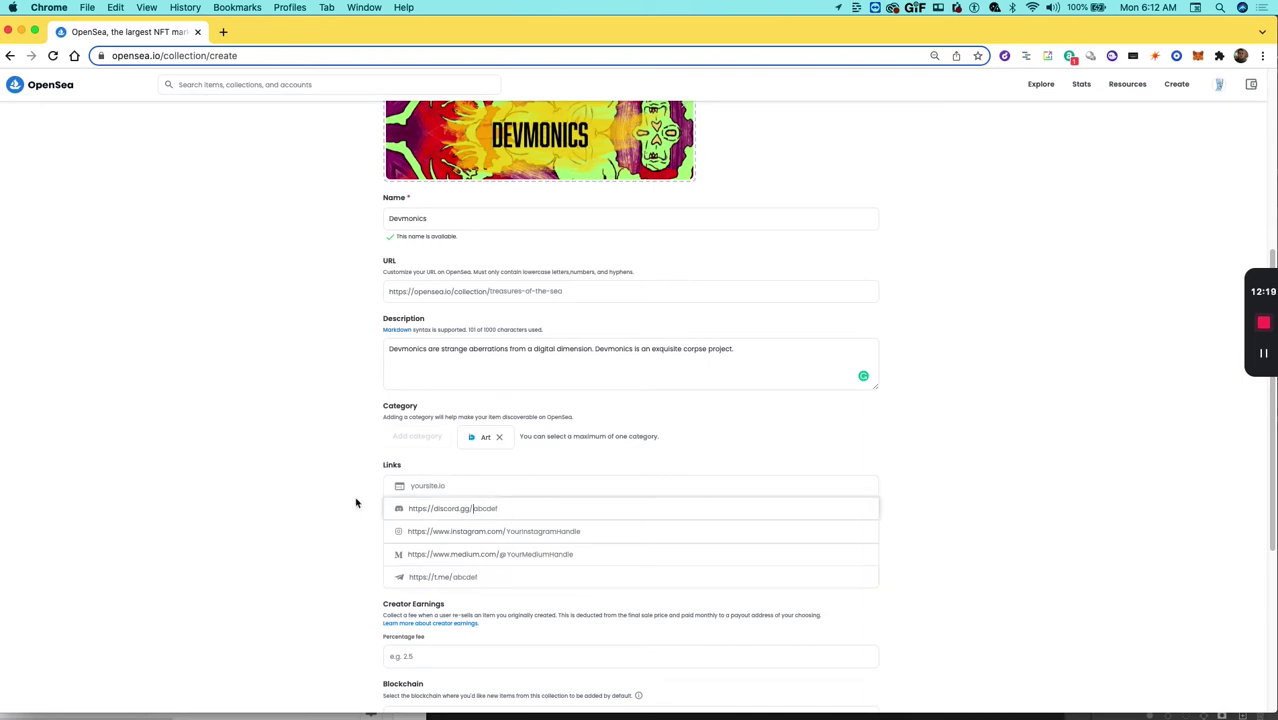
left_click(608, 536)
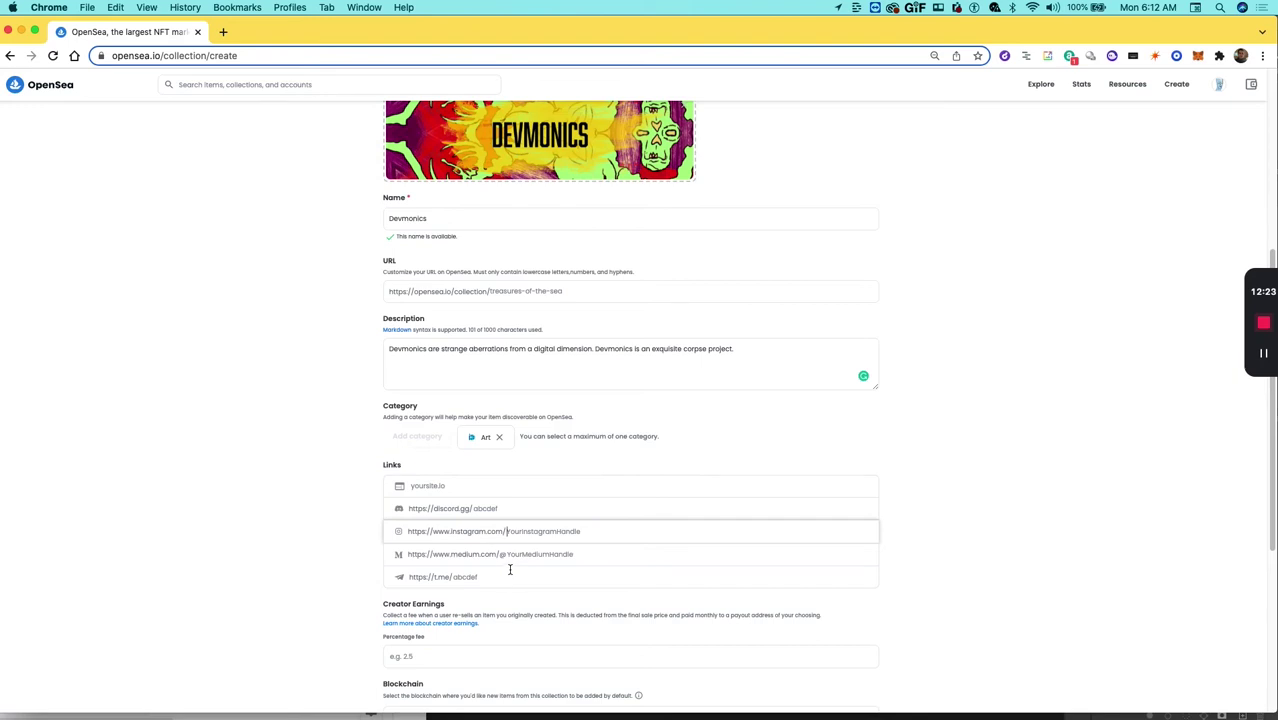
scroll(510, 569, "down", 1)
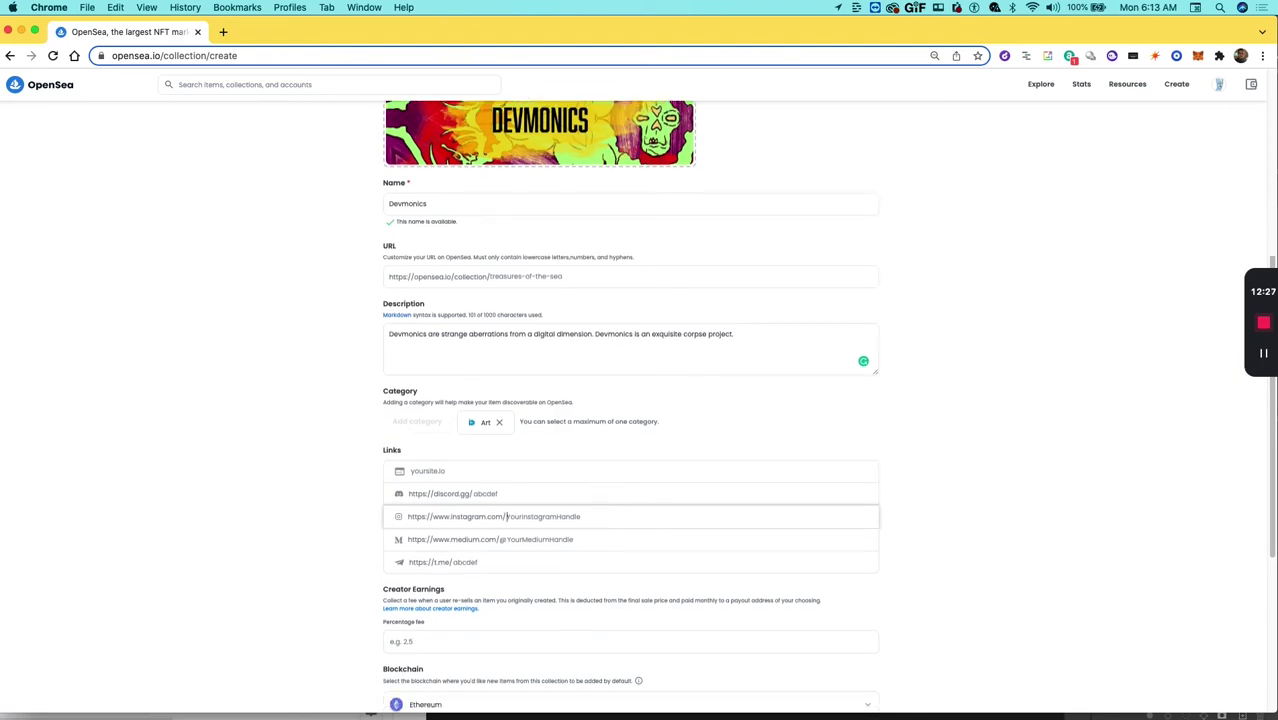
left_click(553, 517)
type("cogspa")
double_click(519, 517)
left_click(579, 500)
double_click(522, 517)
scroll(560, 525, "down", 2)
Set the creator earnings fee to 10%
left_click(522, 539)
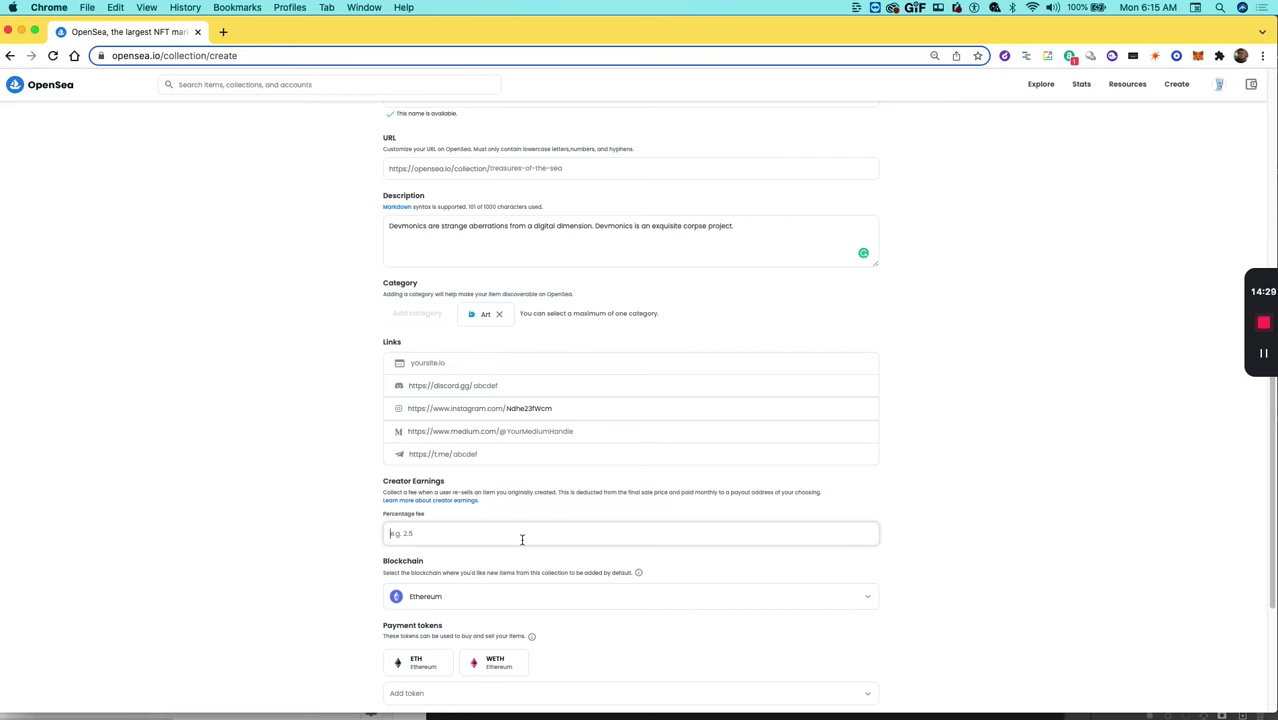
type("10")
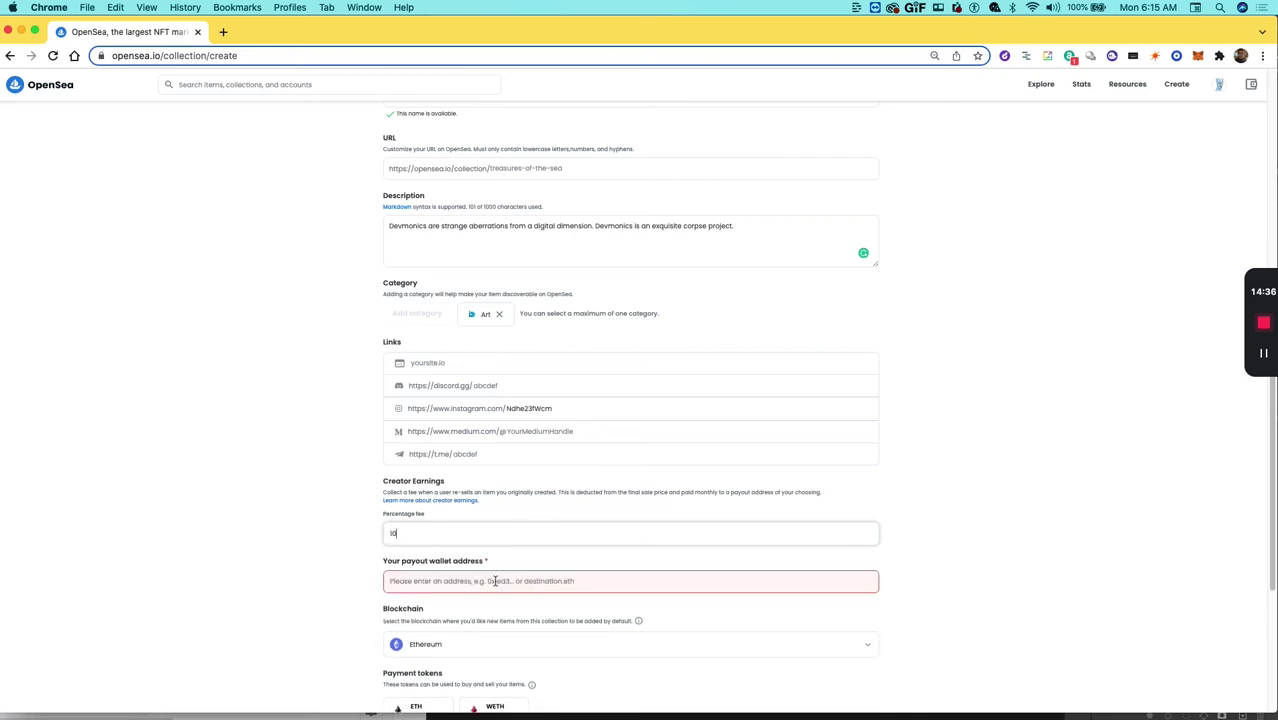
left_click(424, 580)
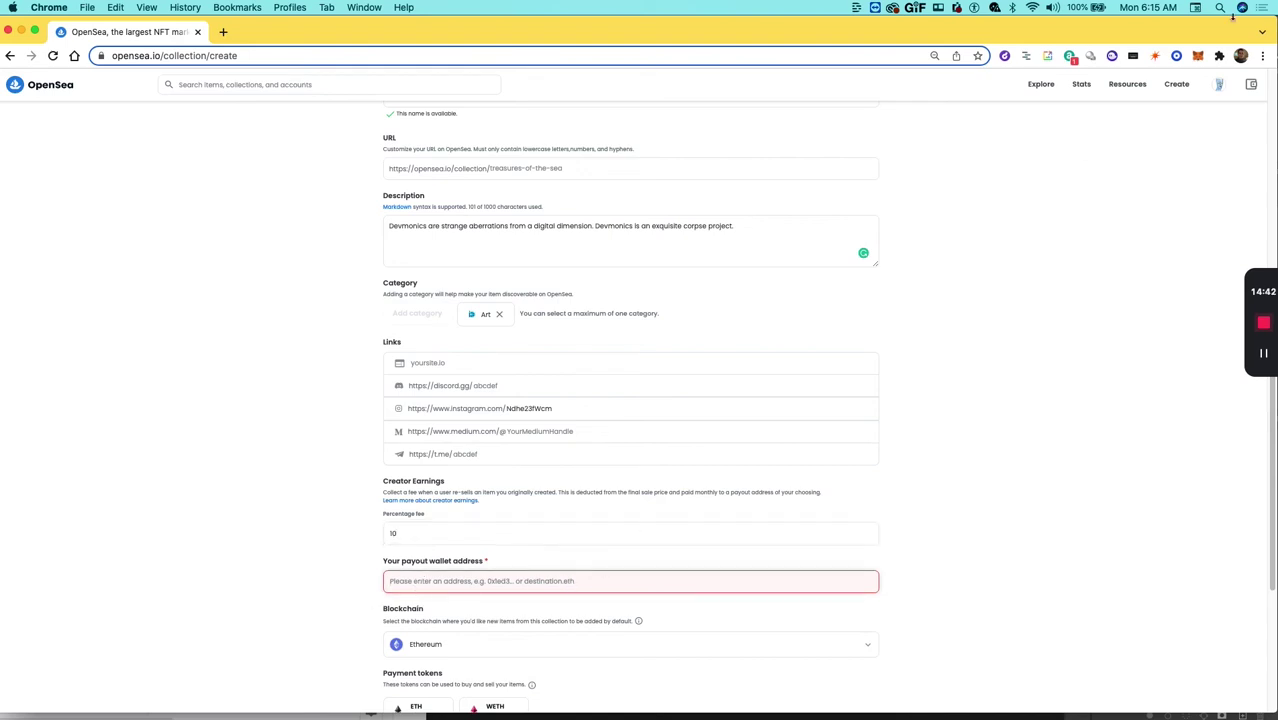
Paste the MetaMask Account 1 address into the payout wallet address field
left_click(1197, 57)
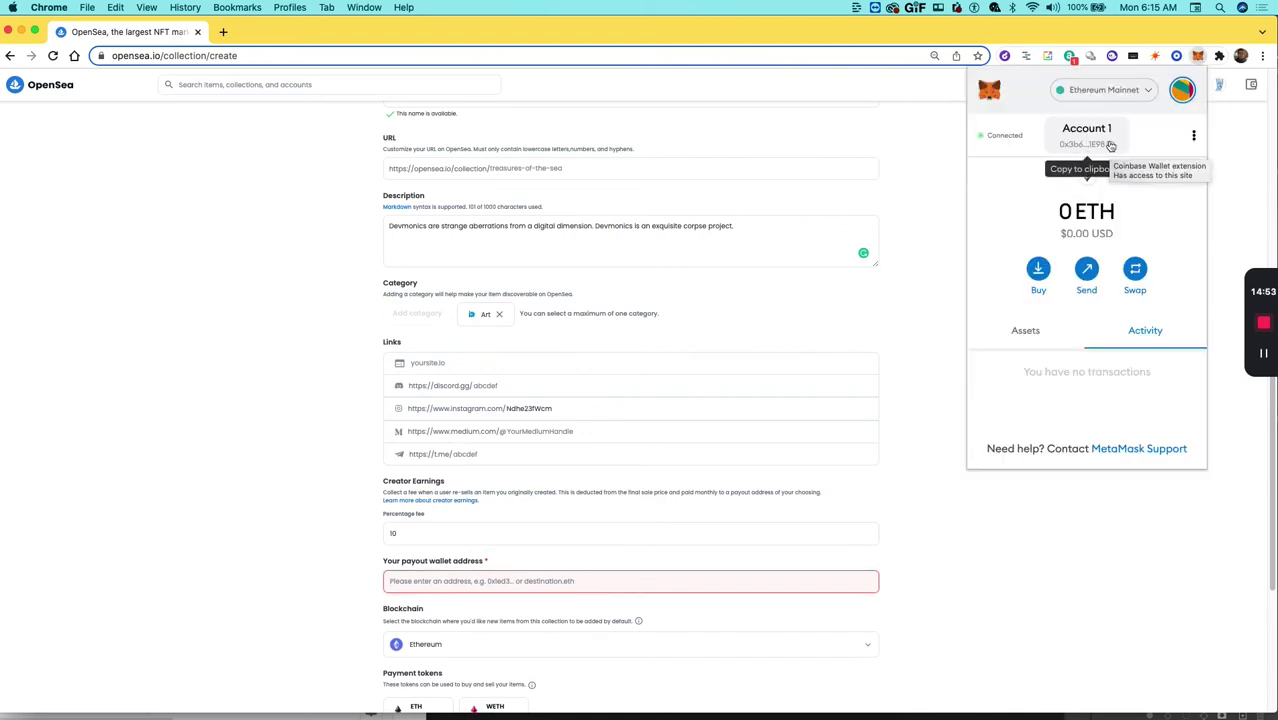
left_click(1111, 145)
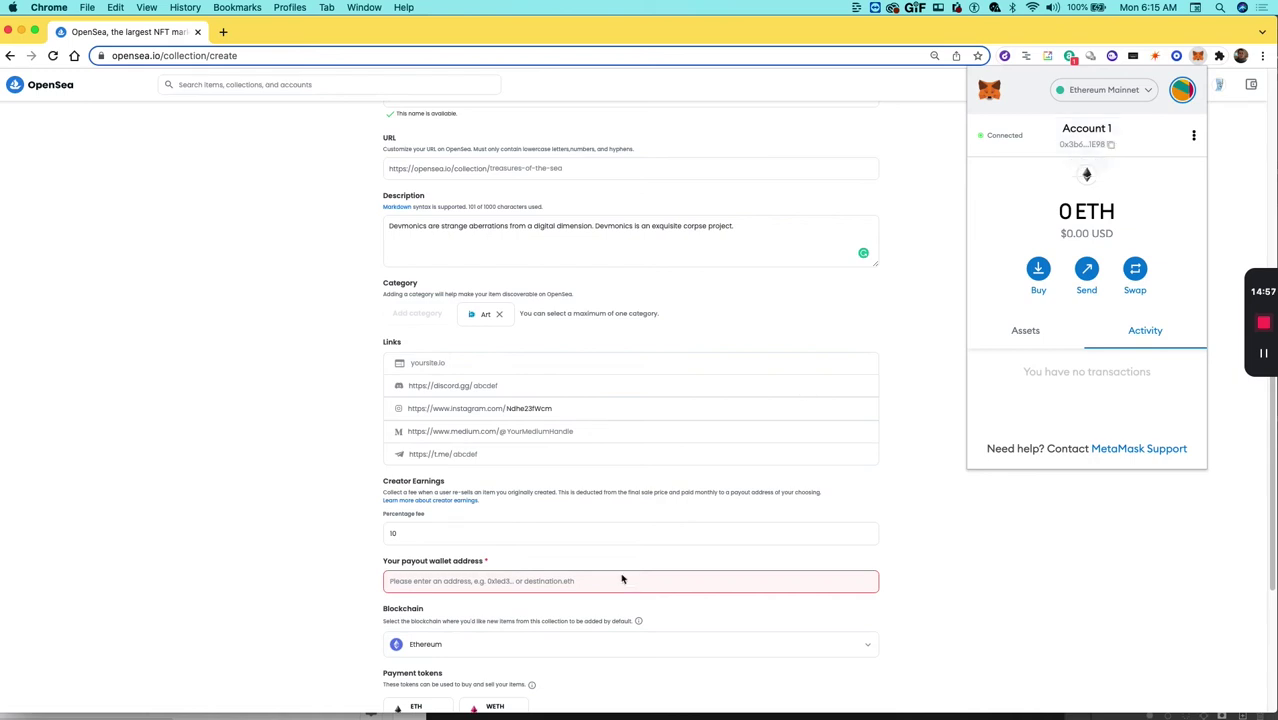
left_click(571, 584)
key("super+v")
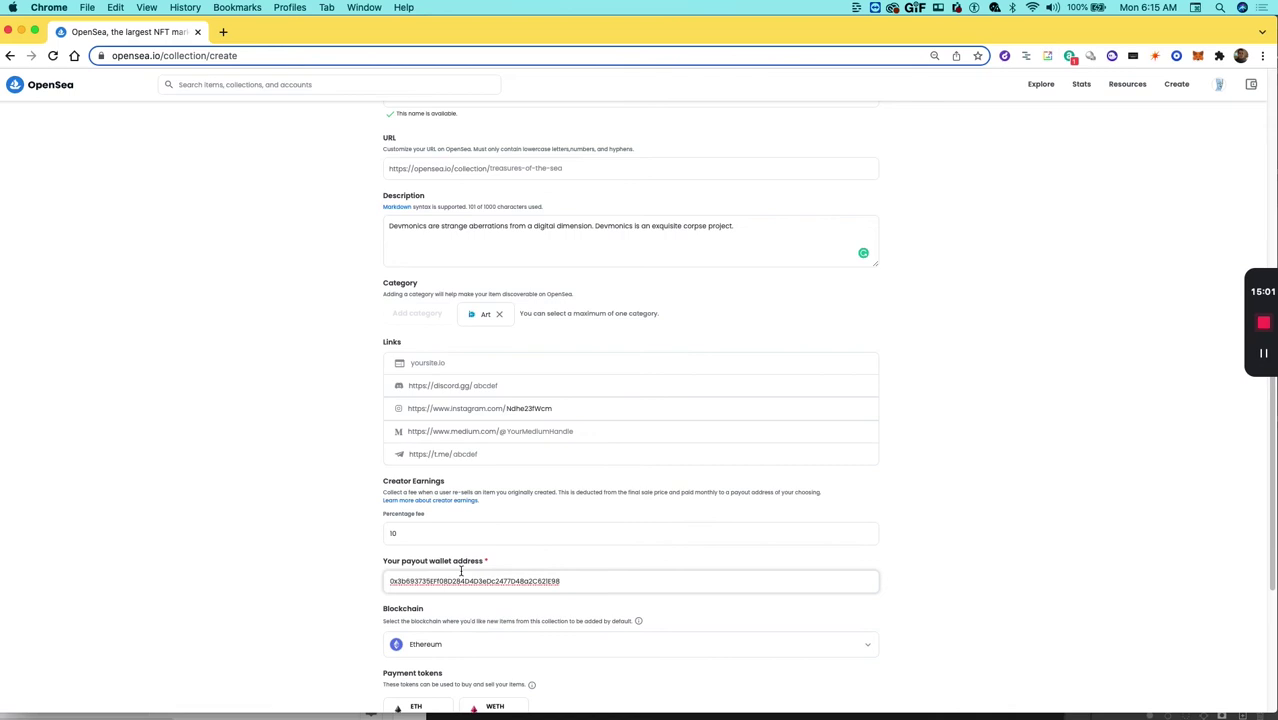
scroll(463, 566, "down", 5)
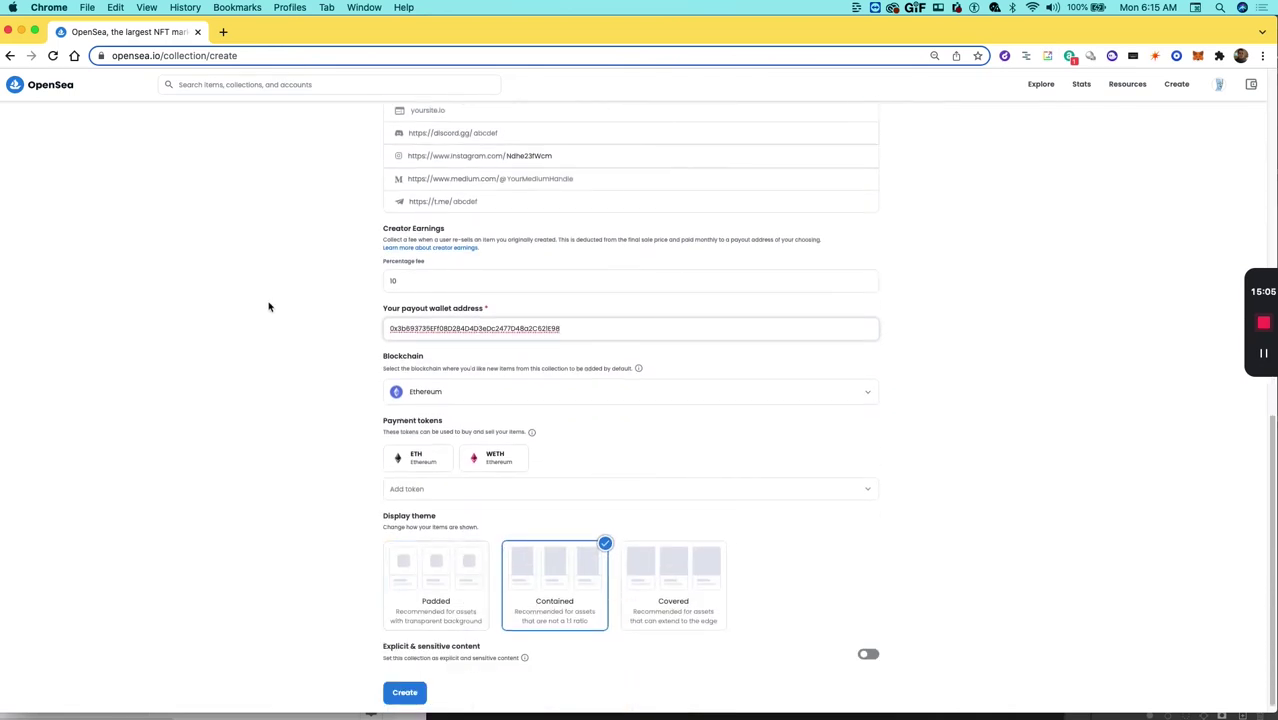
Switch the collection's blockchain from Ethereum to Polygon
left_click(434, 398)
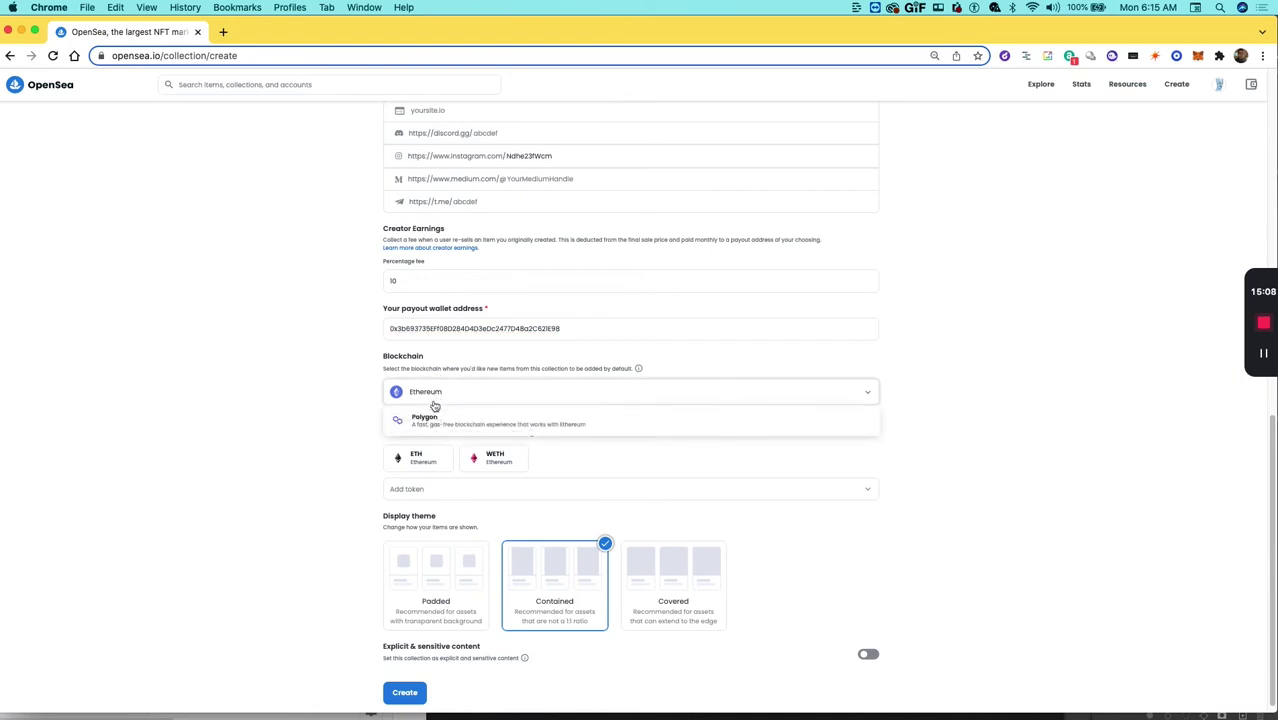
left_click(428, 421)
scroll(292, 439, "down", 1)
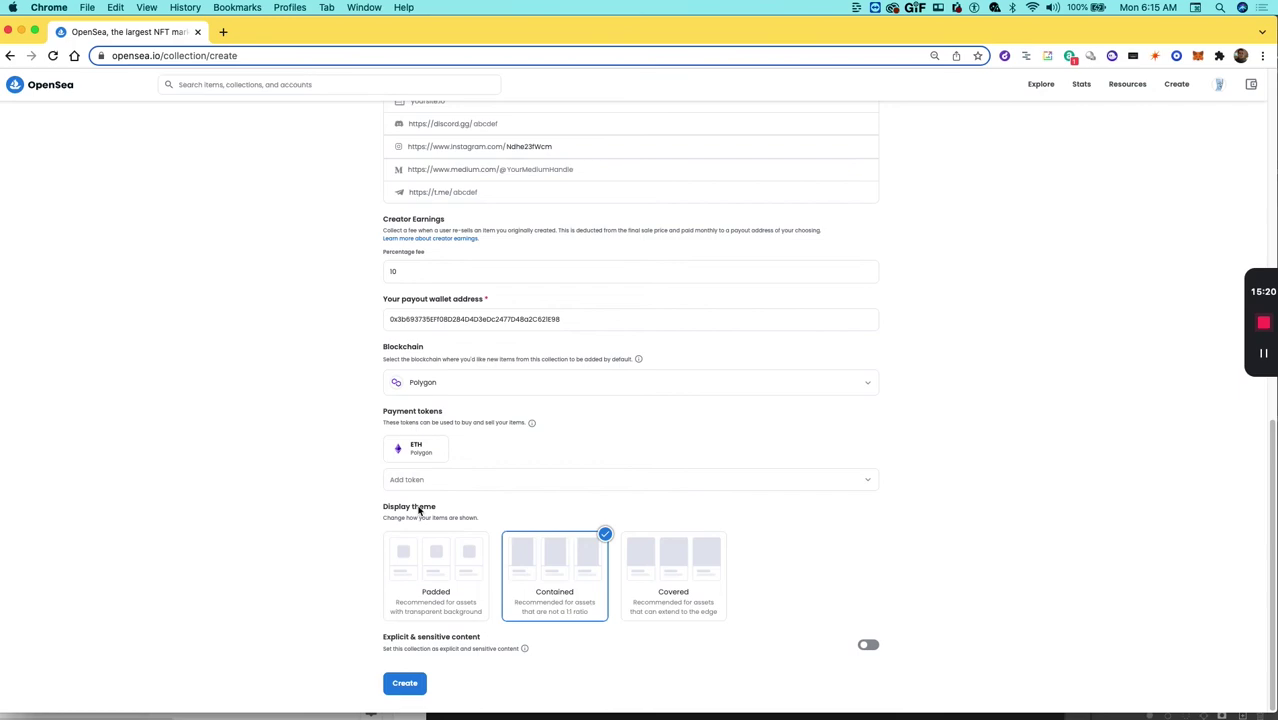
scroll(491, 537, "up", 15)
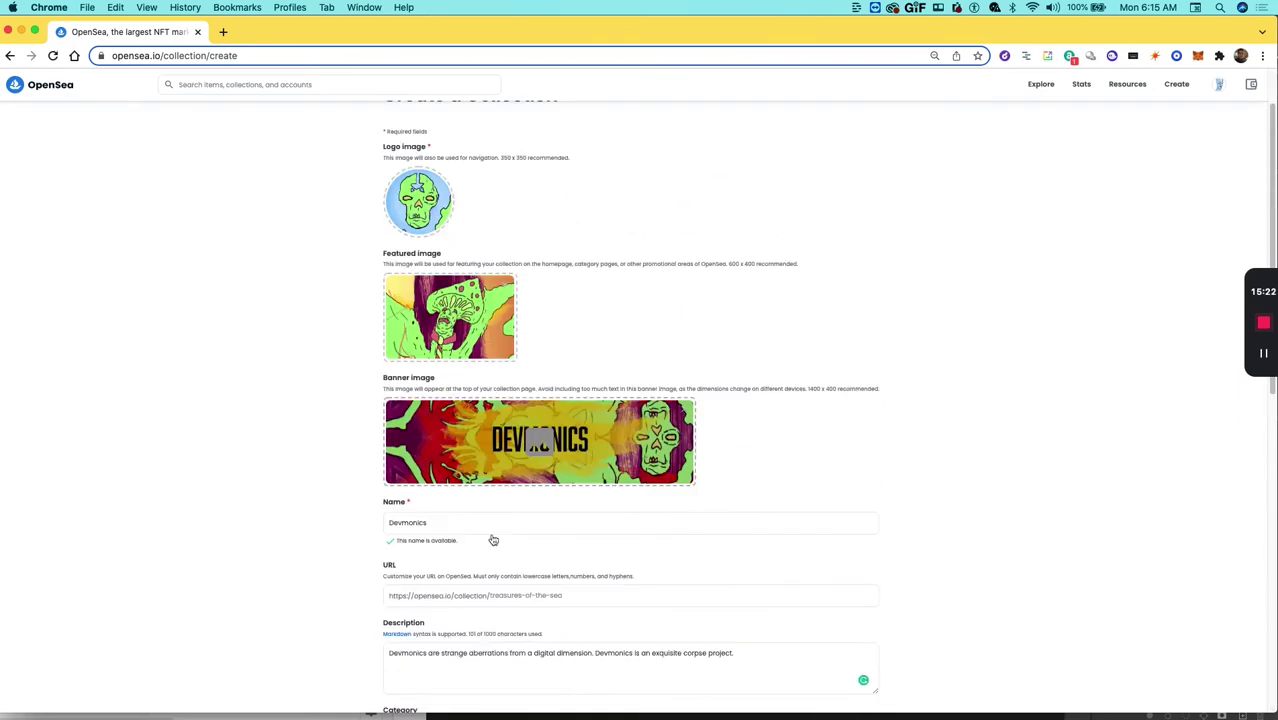
Copy the invite code from the Instagram field into the Discord link after discord.gg/
scroll(493, 540, "down", 5)
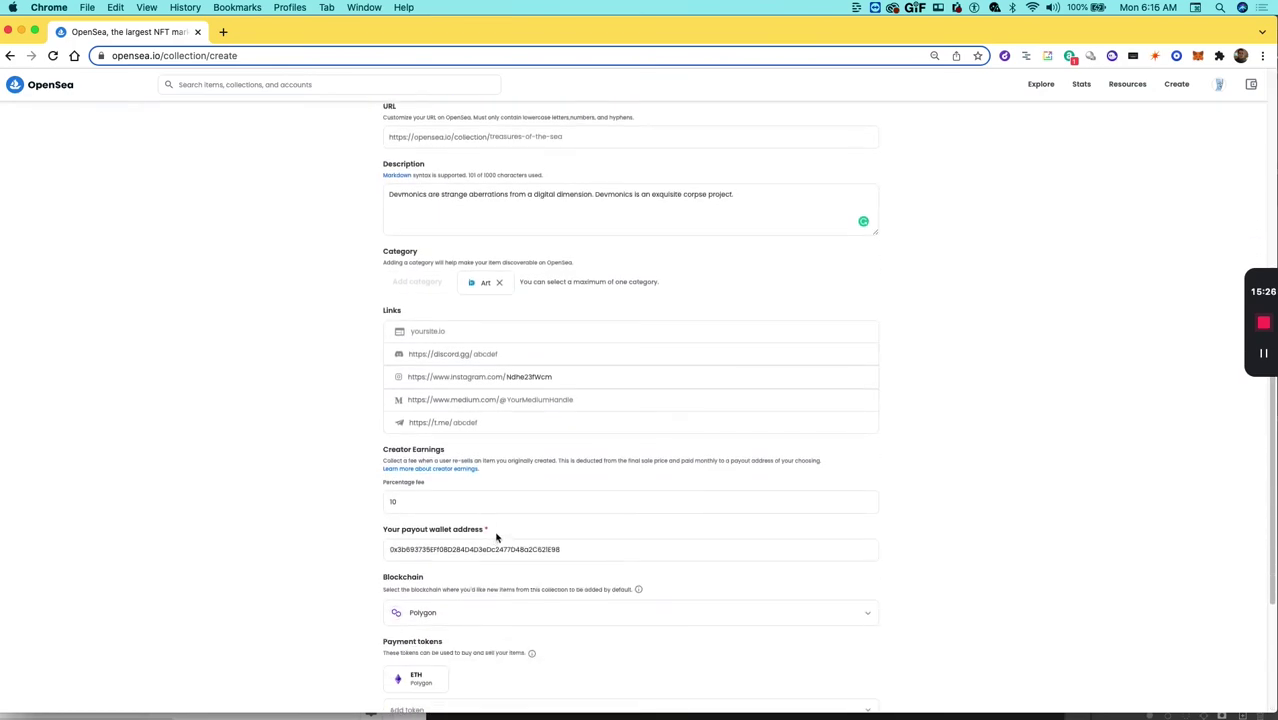
left_click_drag(502, 374, 565, 374)
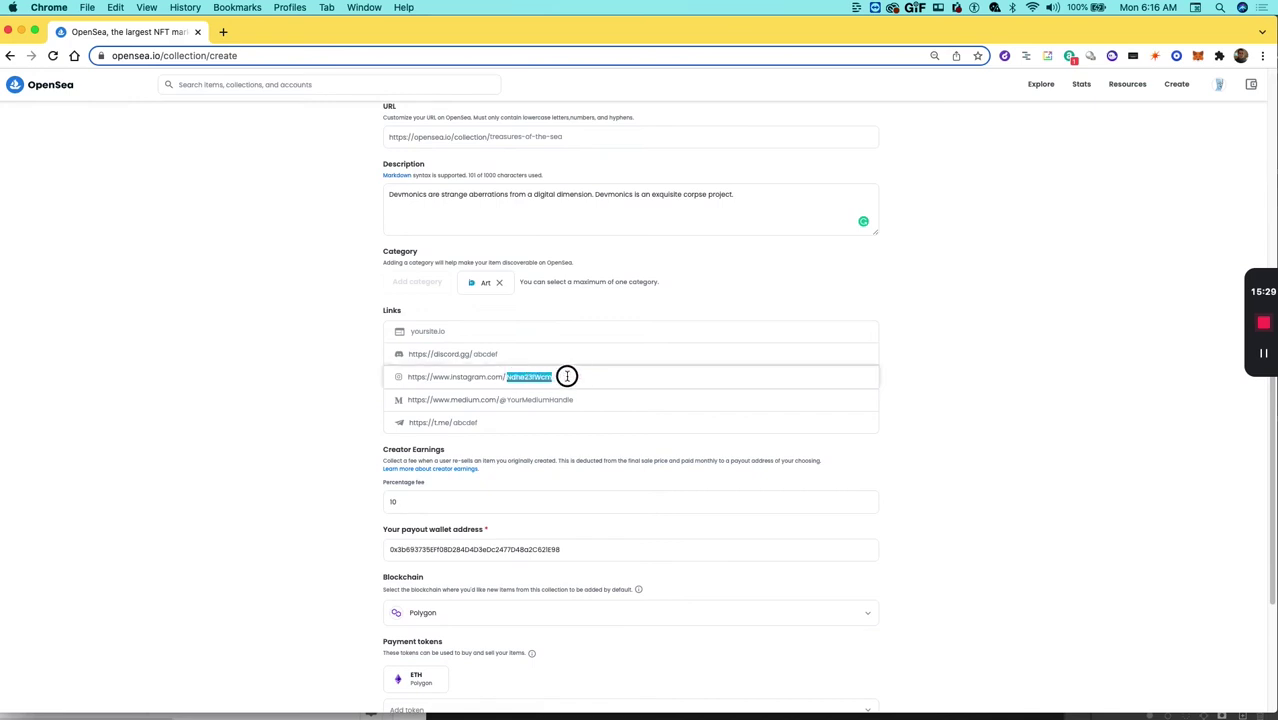
left_click(550, 362)
key("super+v")
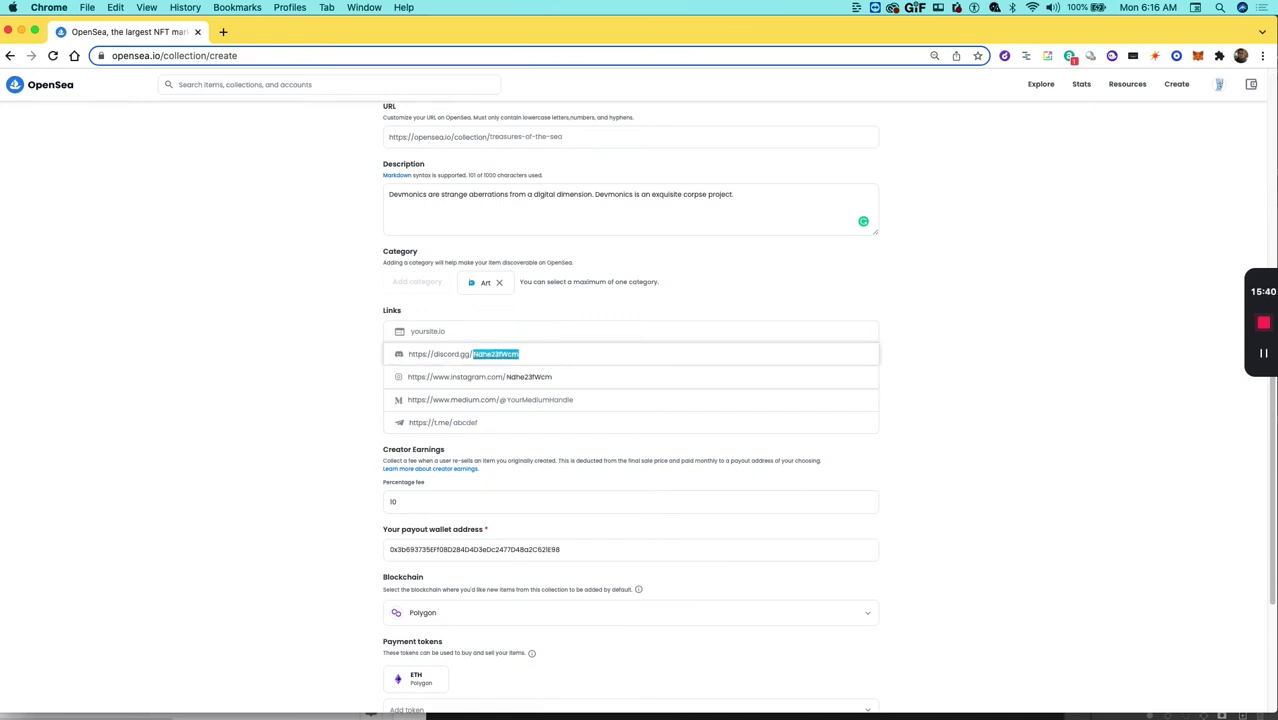
Replace the Instagram field's text with the creator's handle and review the completed form
left_click(588, 376)
left_click_drag(588, 376, 506, 376)
type("cogsp")
scroll(582, 357, "down", 5)
scroll(582, 357, "up", 15)
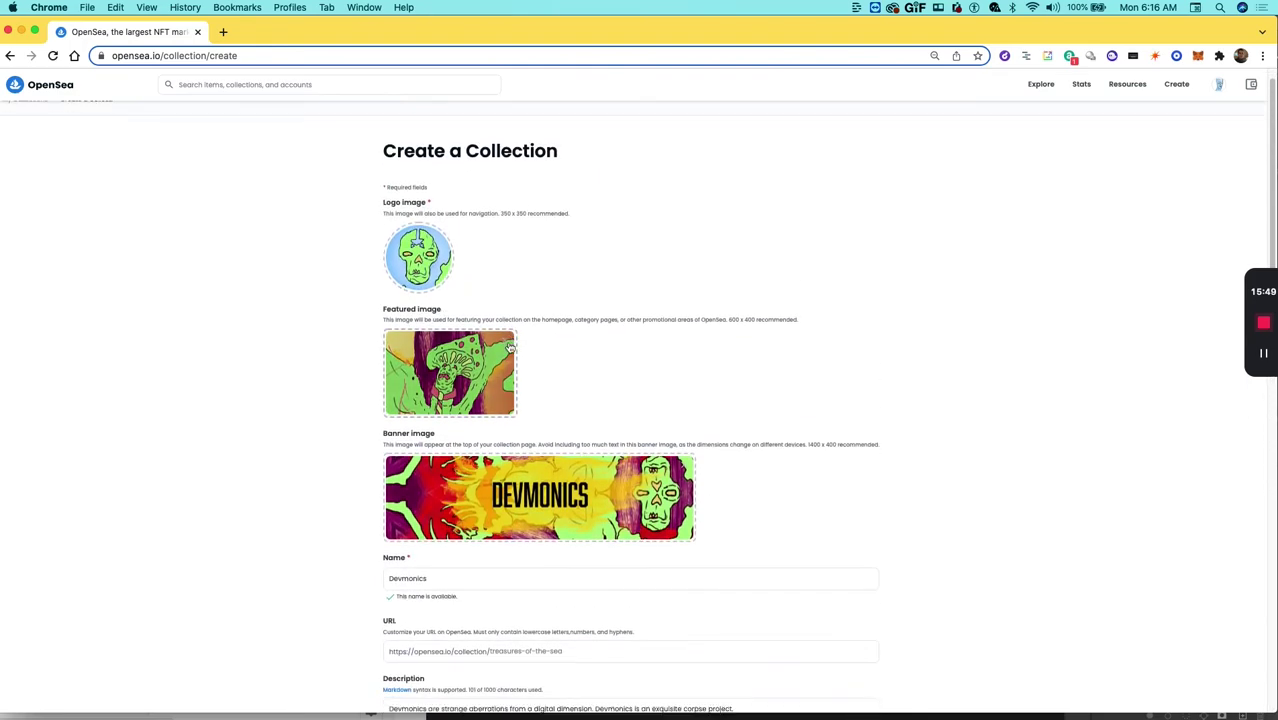
scroll(530, 345, "down", 15)
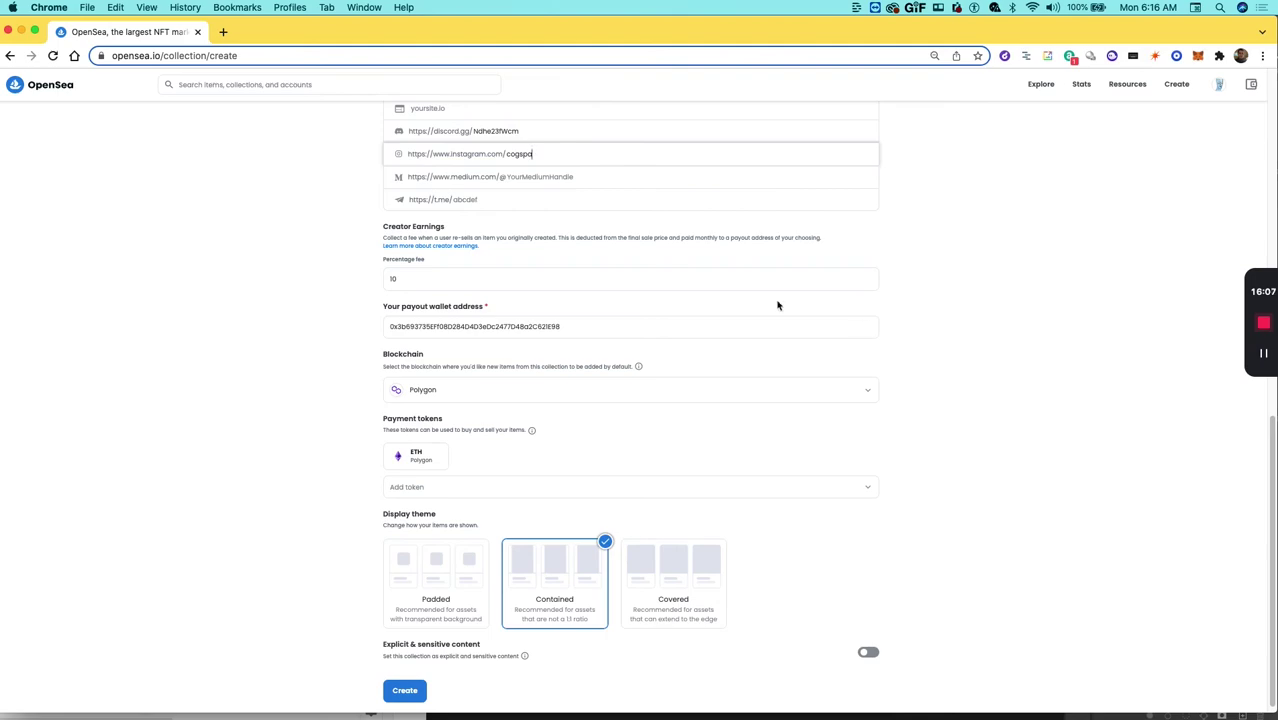
scroll(697, 324, "up", 15)
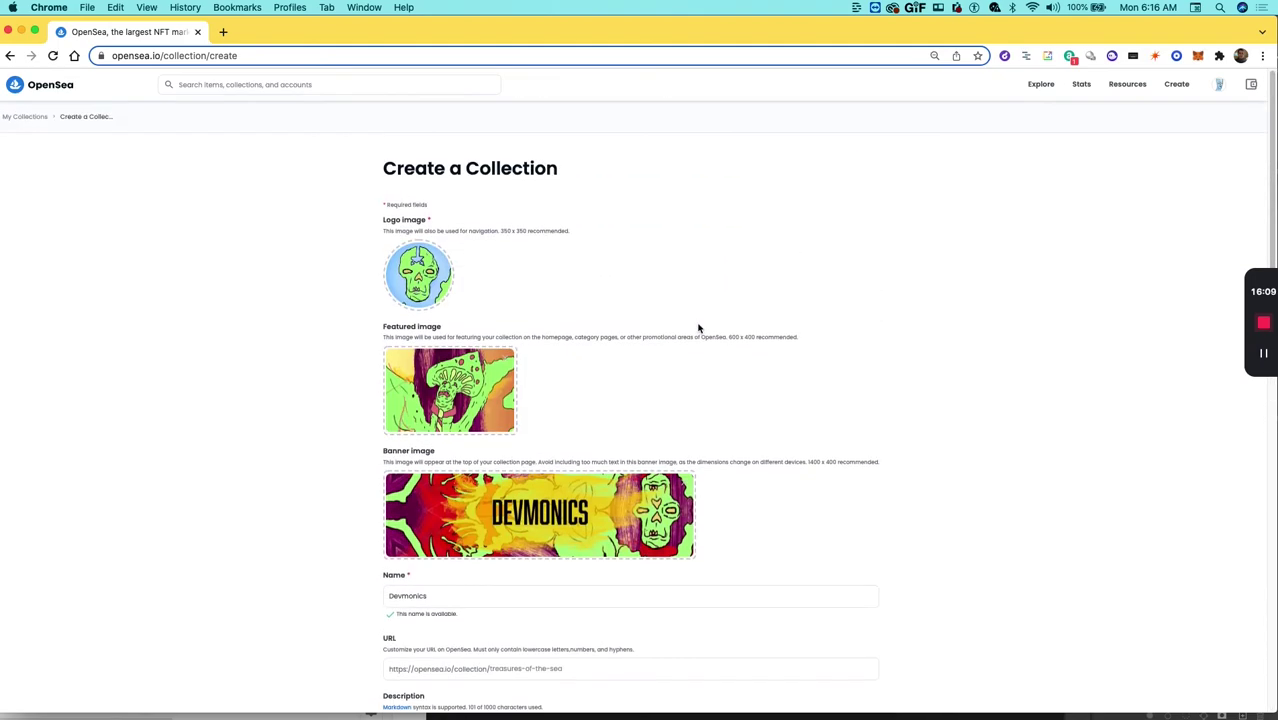
scroll(698, 325, "down", 5)
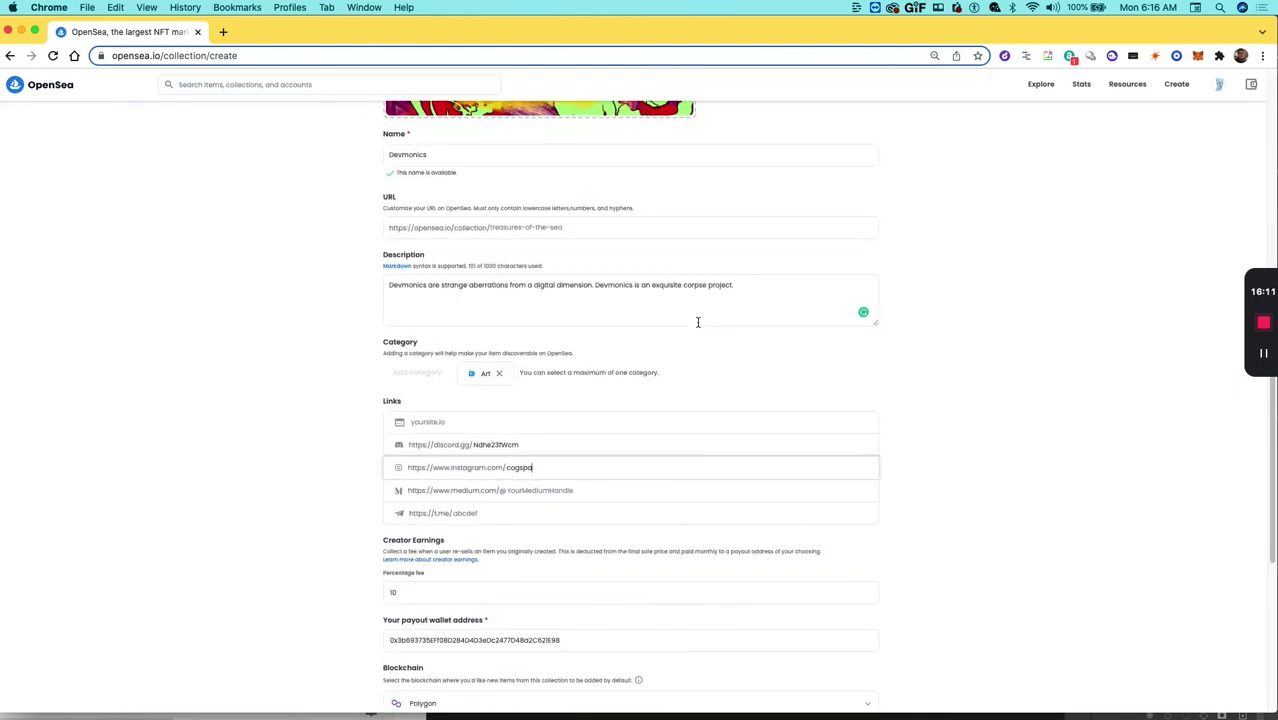
scroll(698, 322, "down", 5)
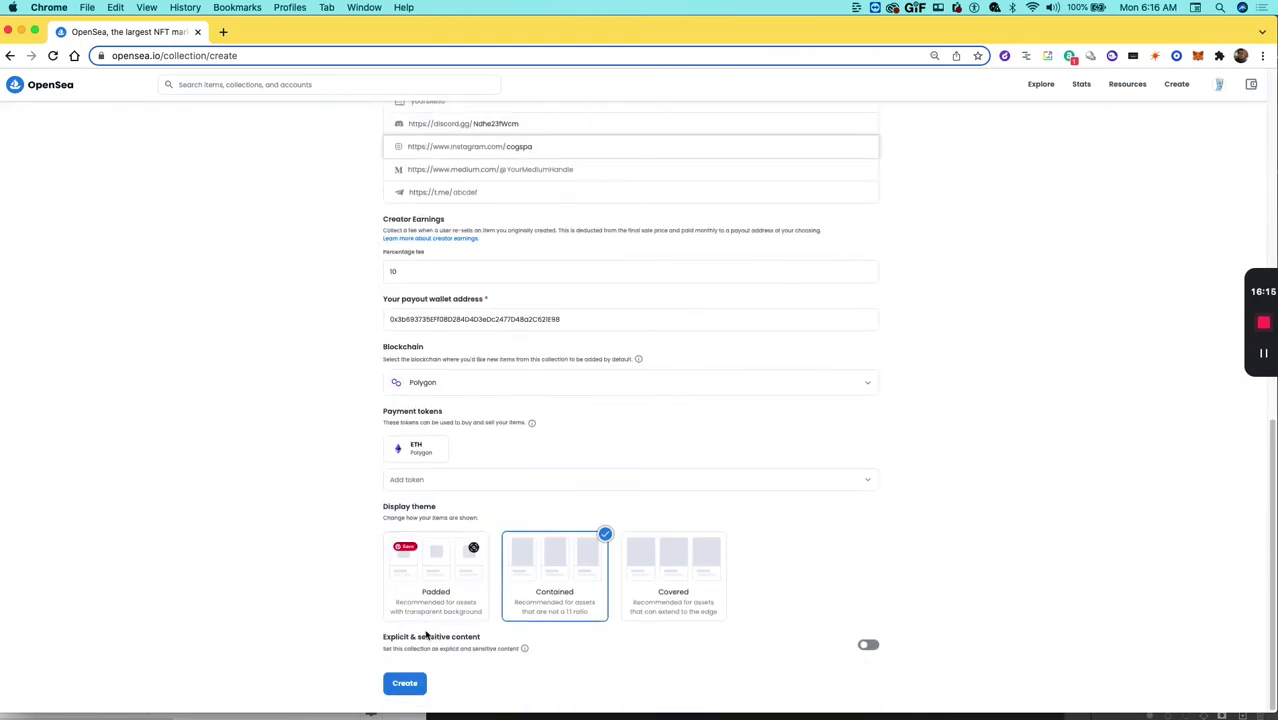
Create the Devmonics collection and verify its Instagram and Discord links open the right pages
left_click(405, 684)
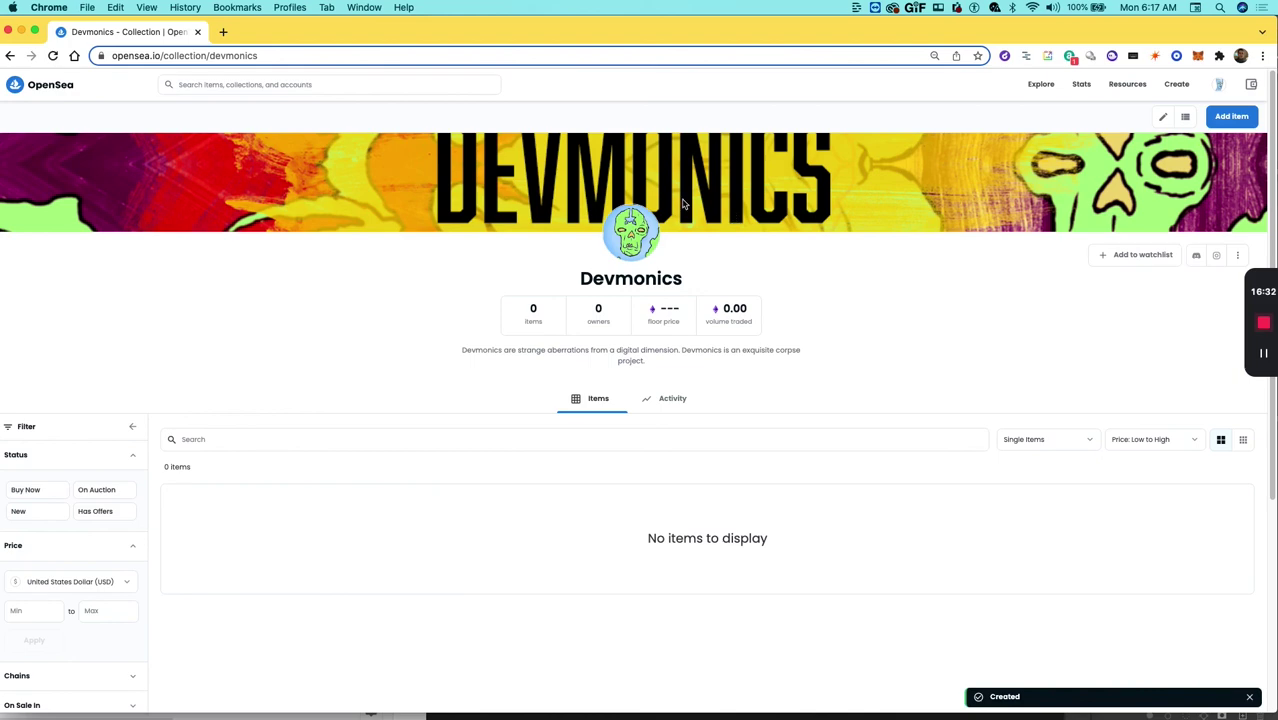
scroll(566, 440, "down", 1)
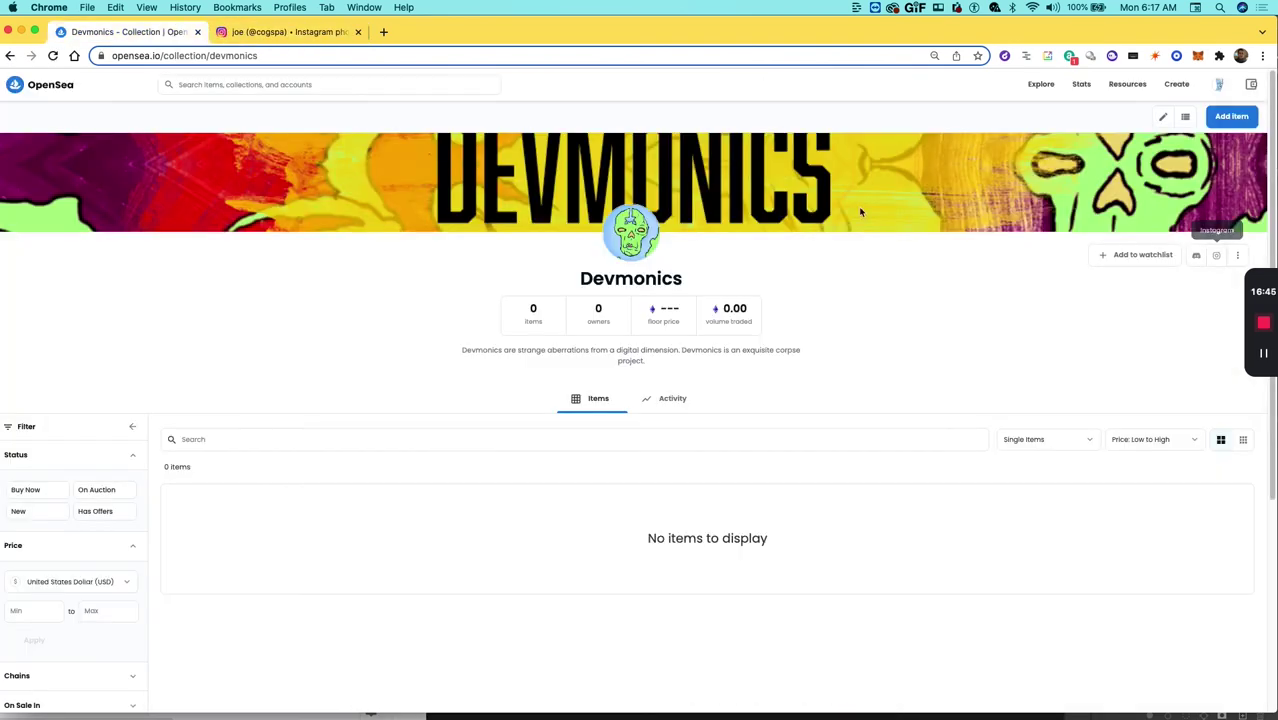
left_click(1199, 260)
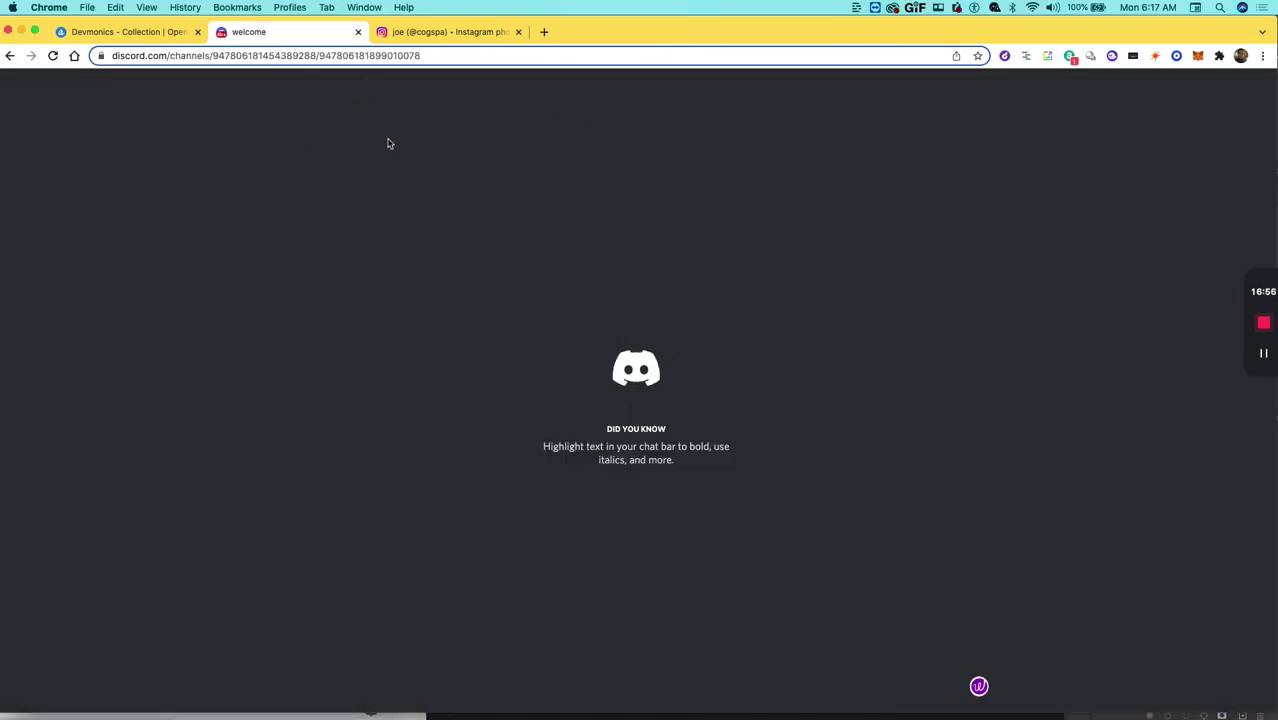
left_click(125, 31)
key("super+Tab")
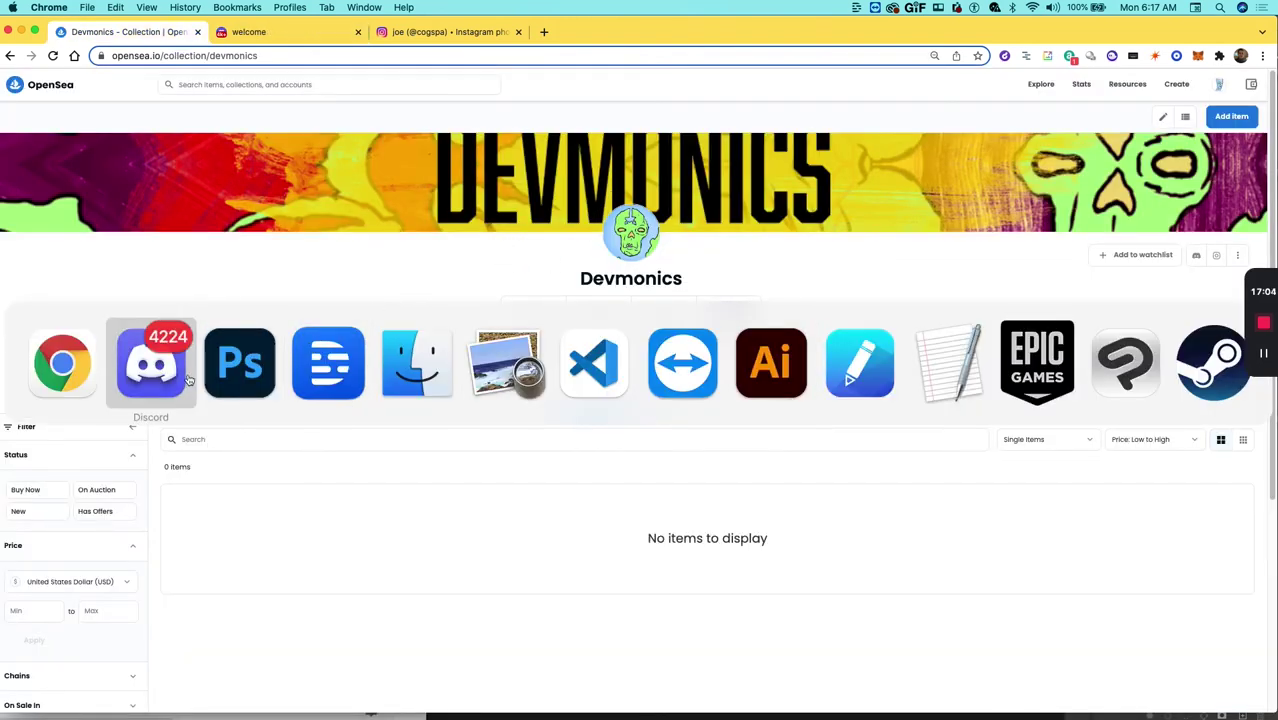
In Photoshop, select the Devmonics text layer in the FP_banner file
left_click(270, 372)
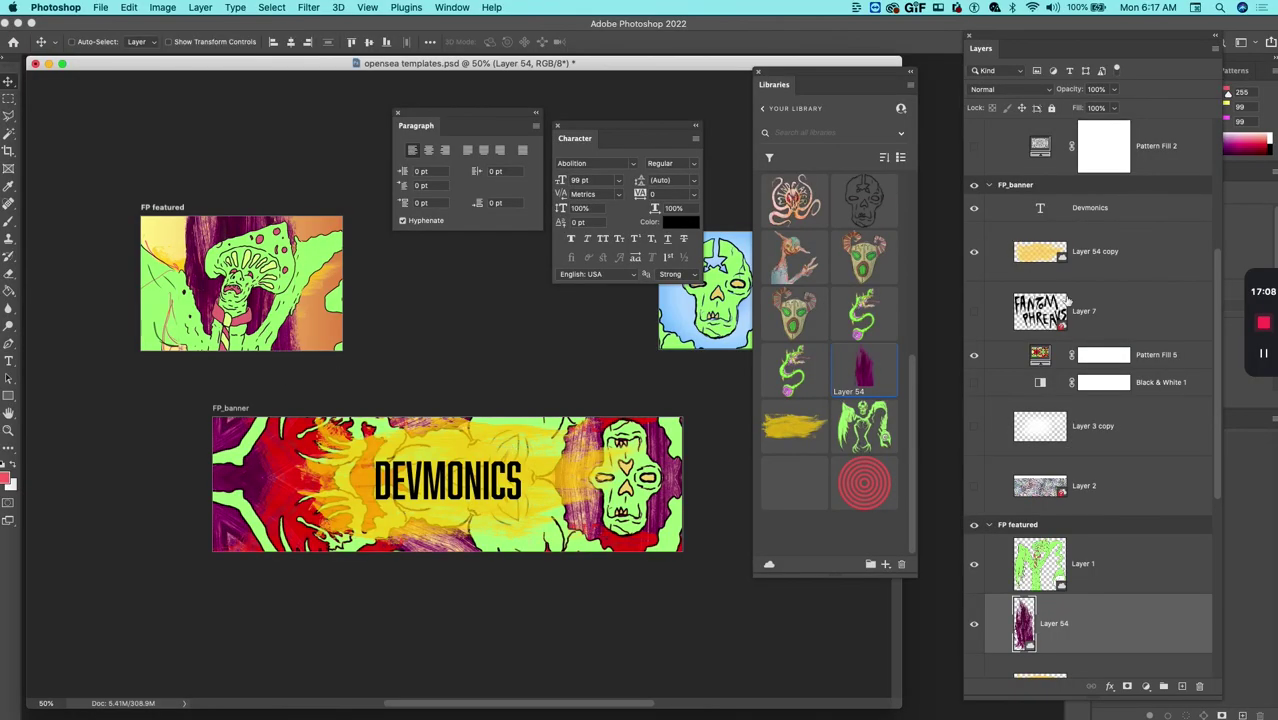
scroll(1089, 569, "down", 5)
scroll(1089, 569, "down", 5)
scroll(1070, 550, "up", 8)
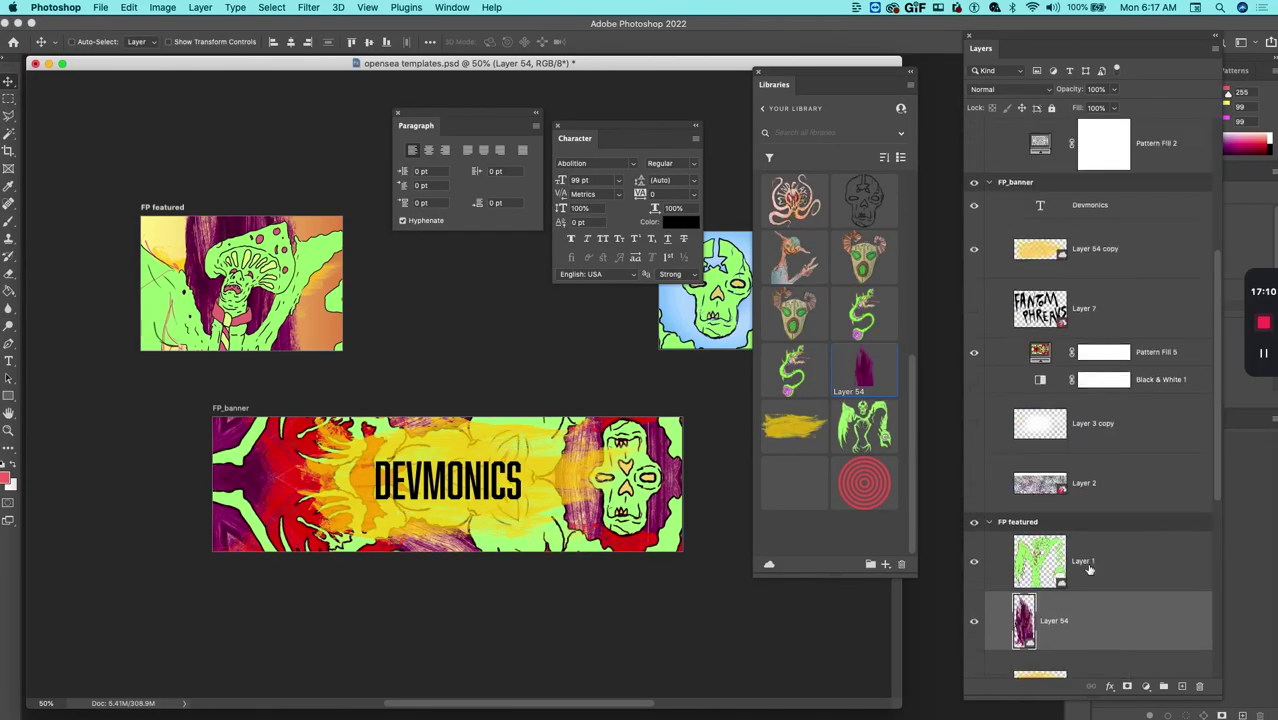
scroll(1043, 521, "down", 6)
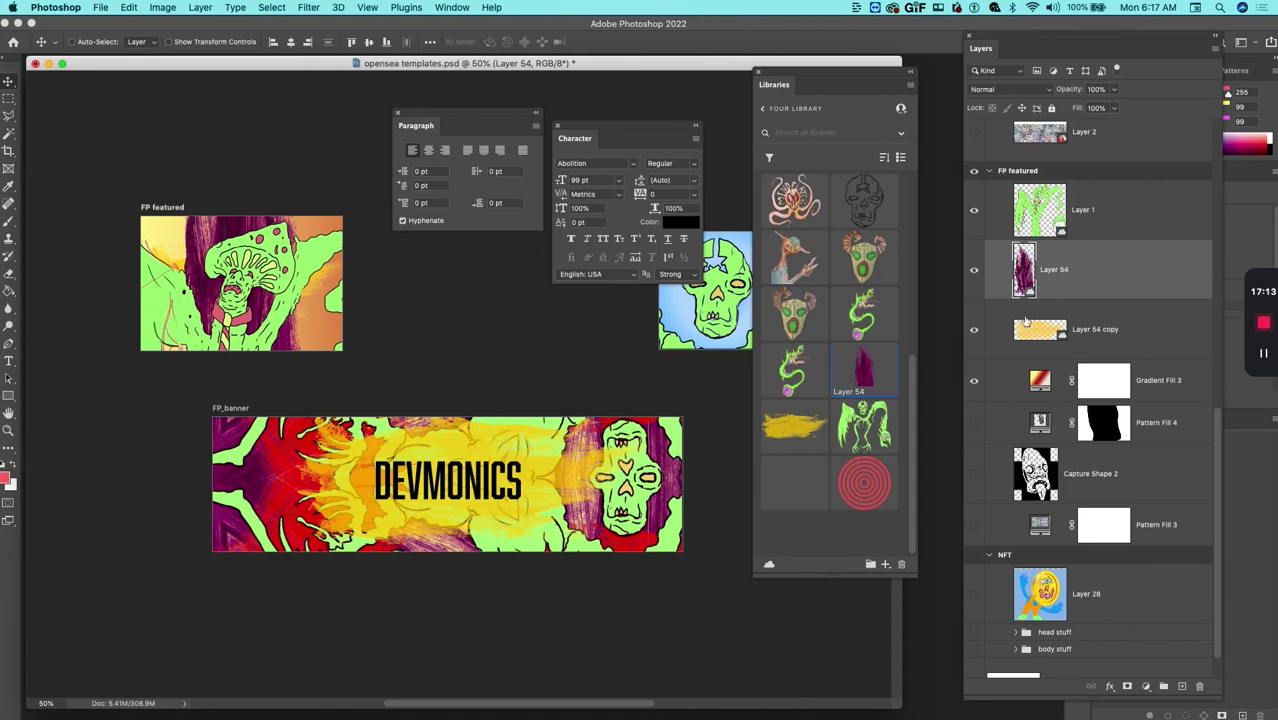
scroll(1093, 277, "down", 10)
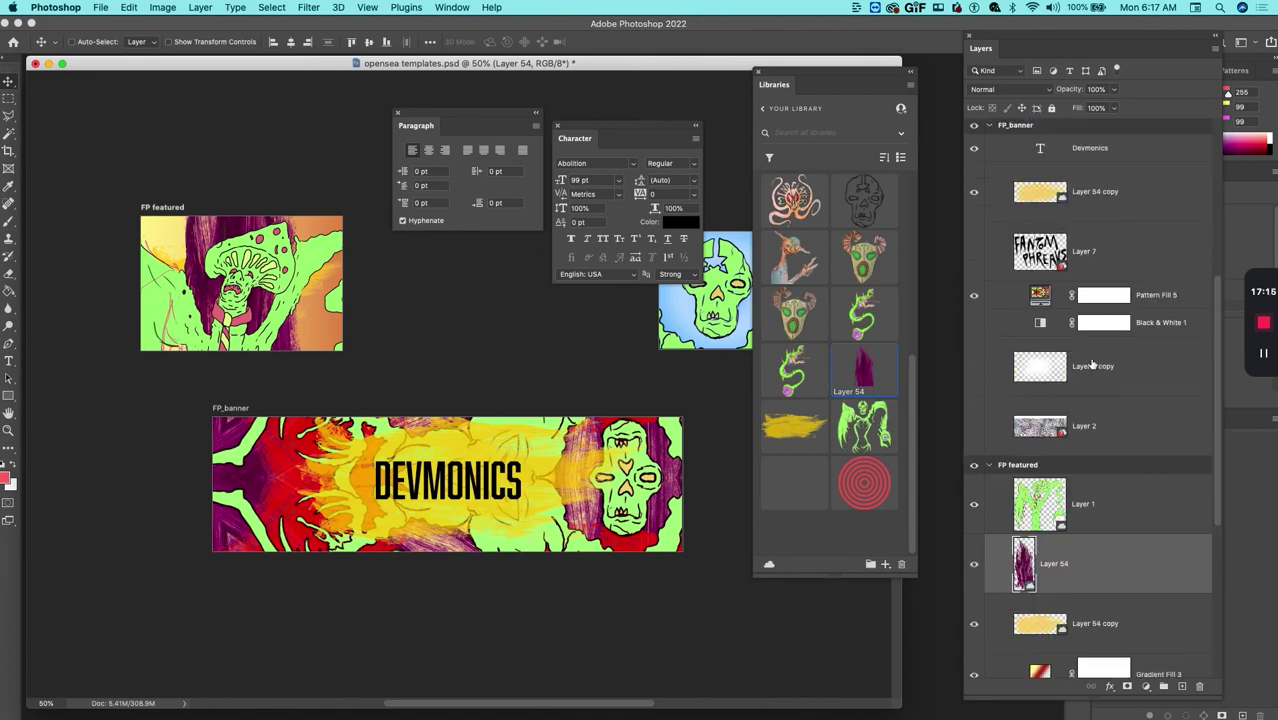
left_click(1097, 435)
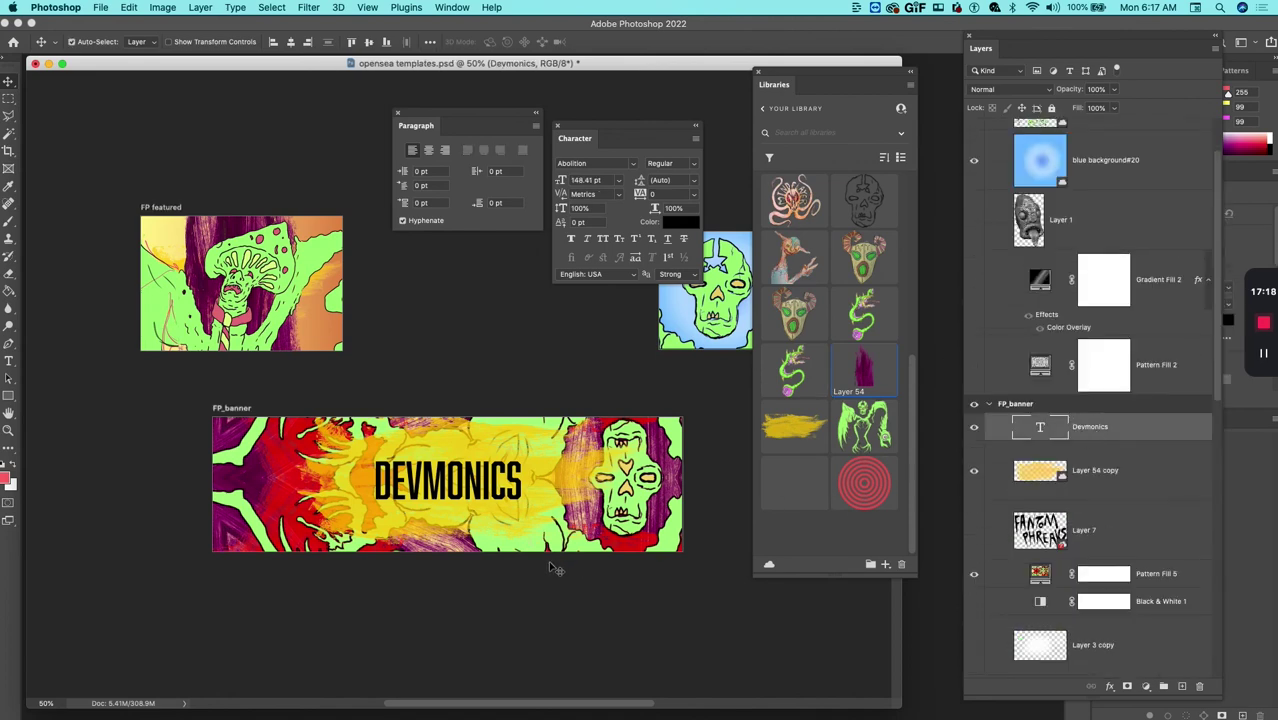
Scale the DEVMONICS title down to about 56% and commit its new position
key("super+t")
left_click_drag(521, 507, 453, 486)
key("super+equal")
key("Return")
key("super+minus")
left_click(101, 8)
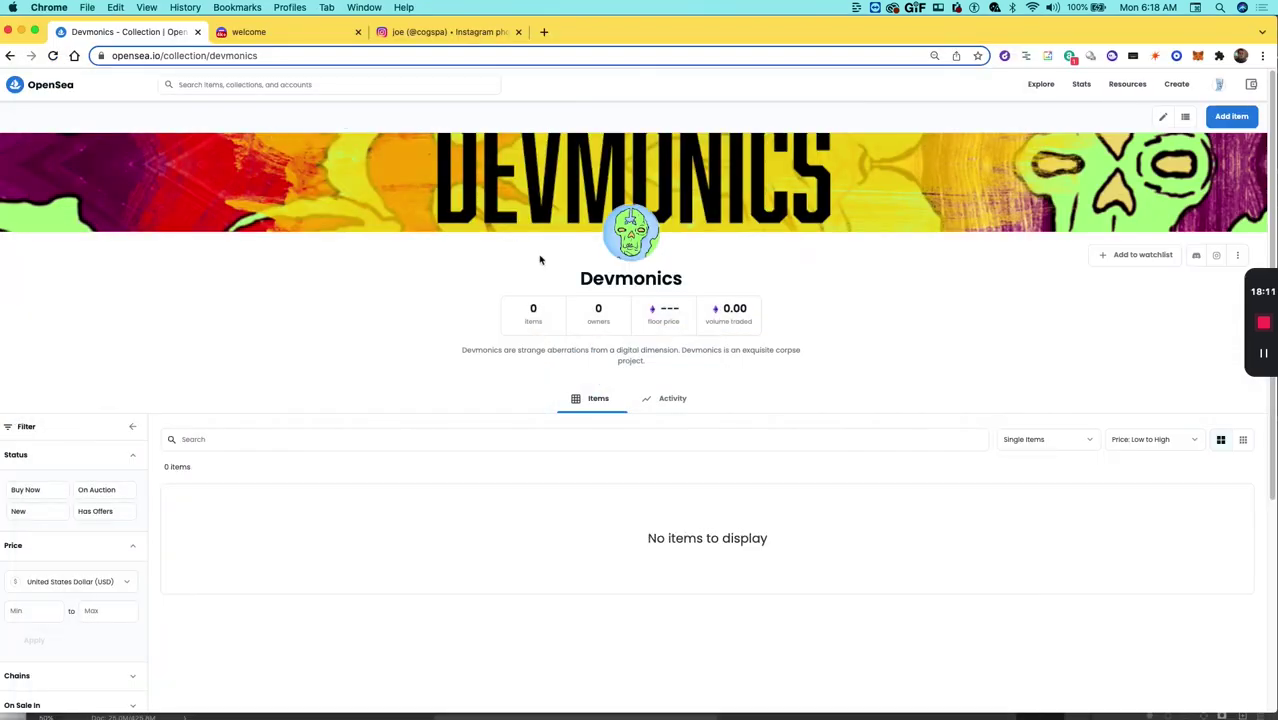
Open Devmonics from My Collections and start editing its collection settings
mouse_move(1222, 86)
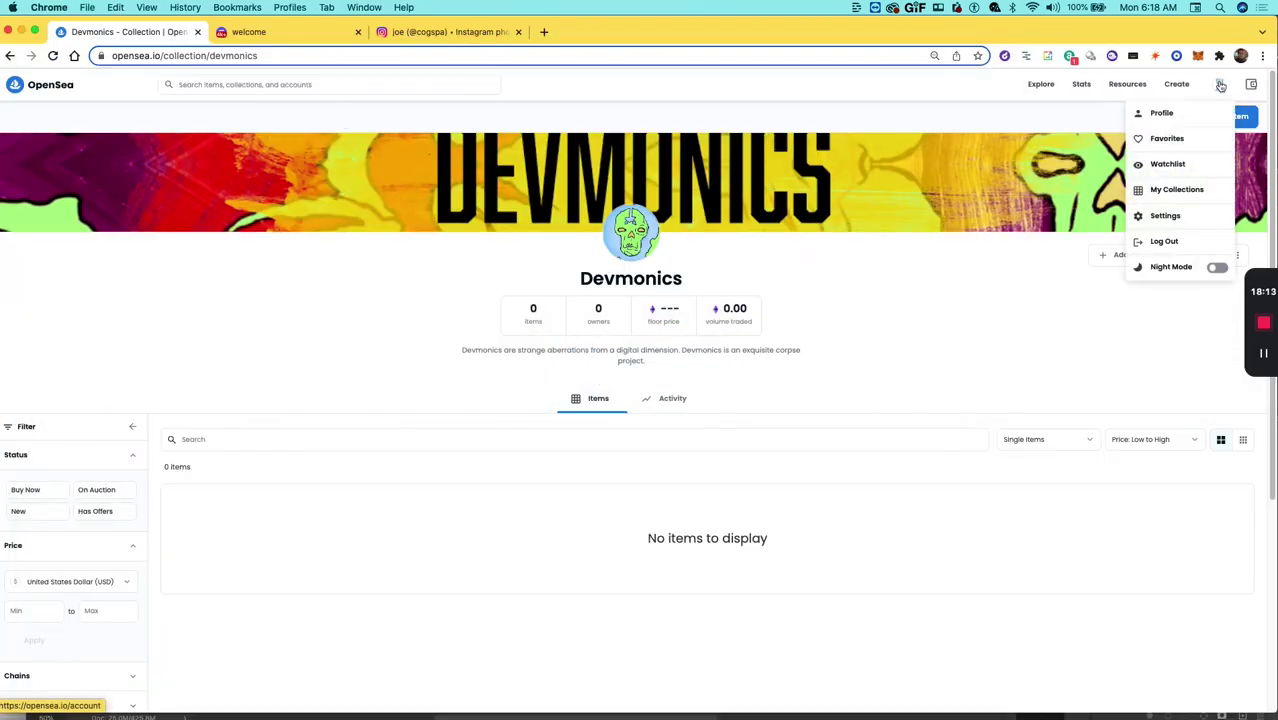
left_click(1180, 189)
left_click(484, 308)
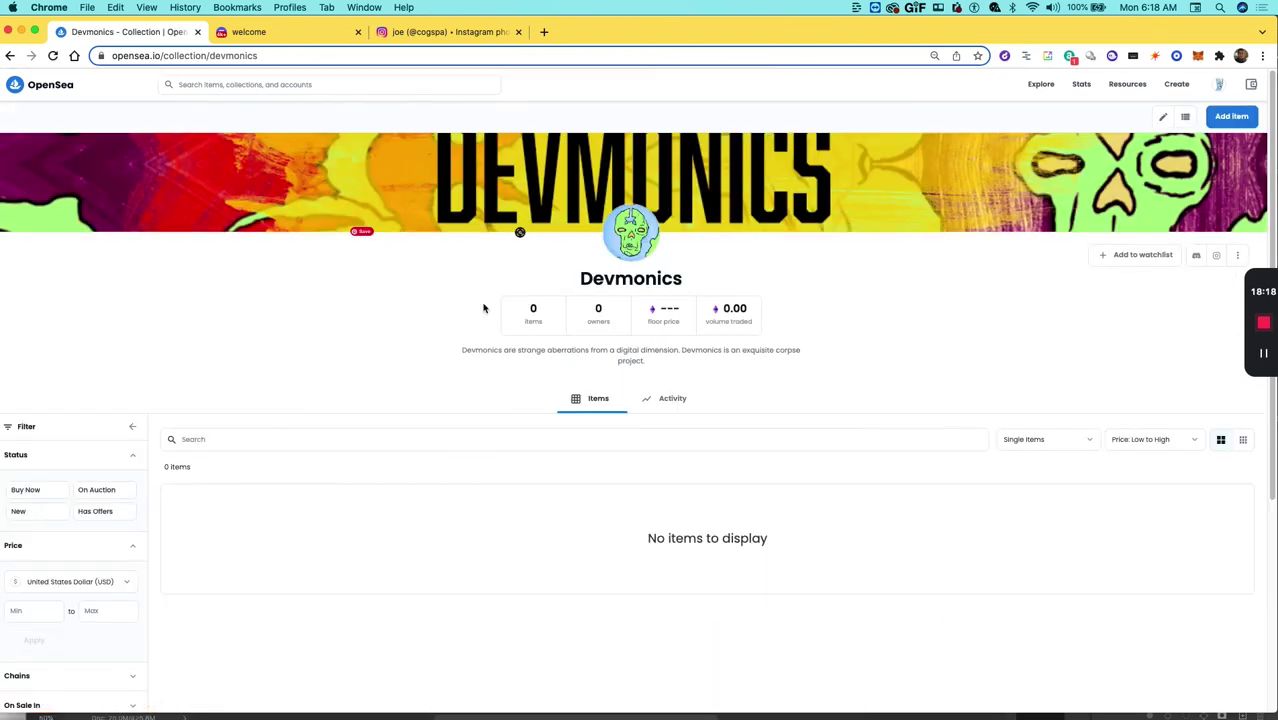
left_click(1165, 118)
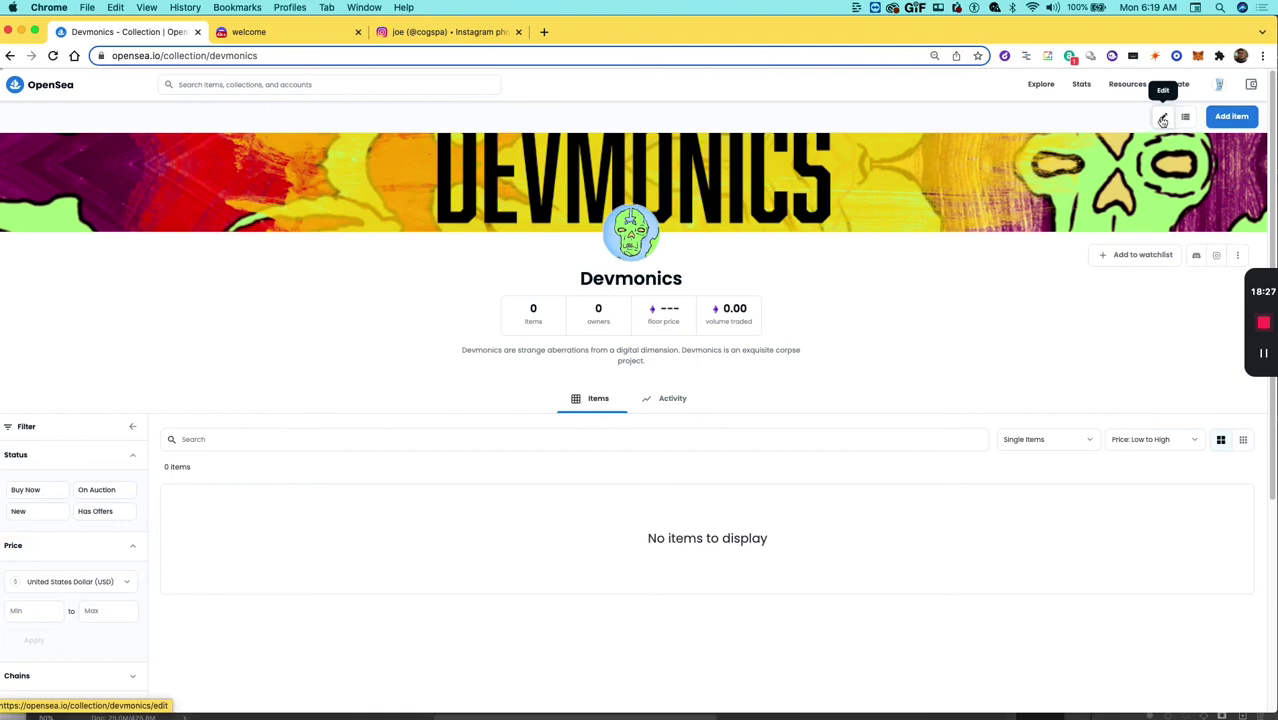